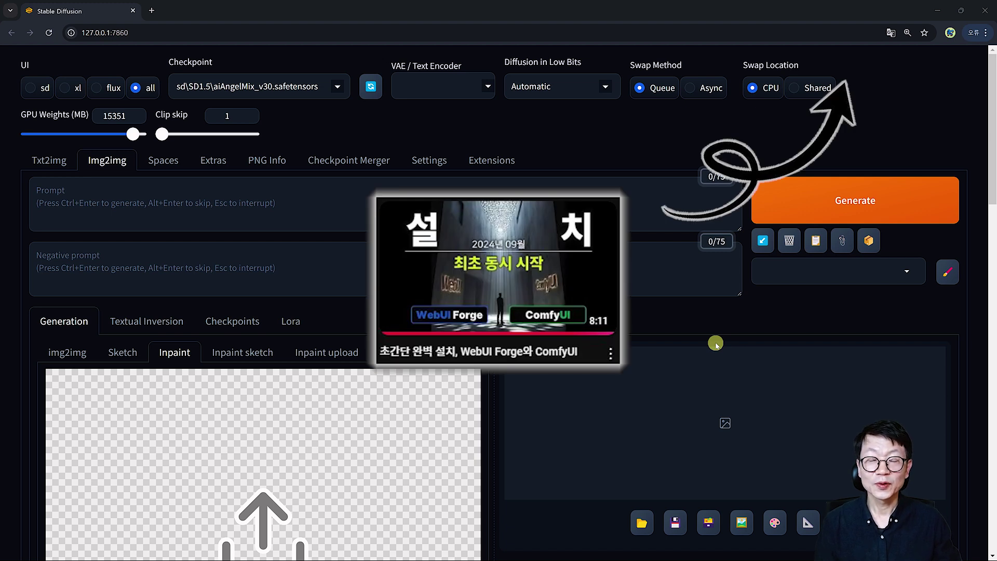
Open the Img2img mode and load the checkpoint sd\XL\juggernautXL_juggXByRundiffusion.safetensors
click(104, 161)
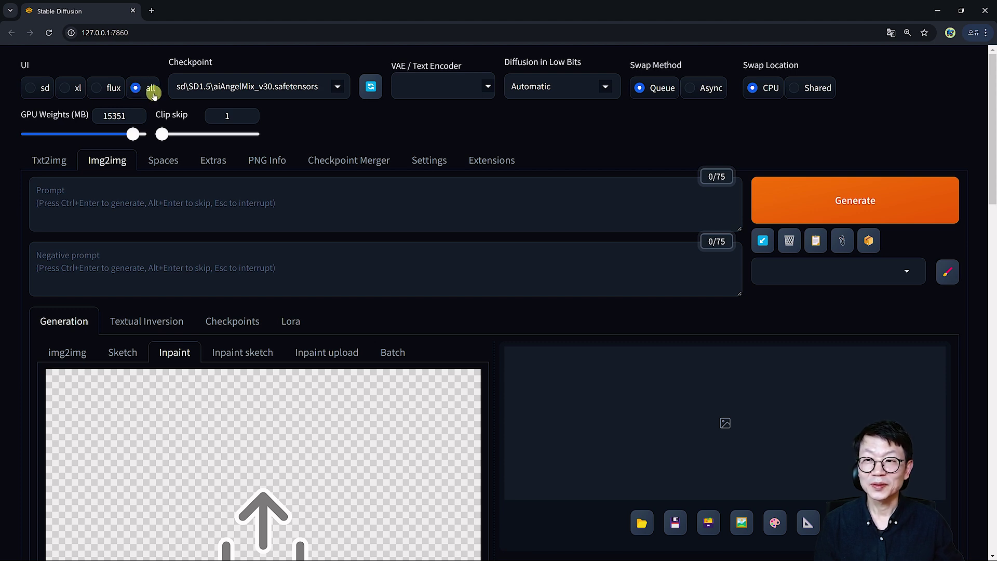
scroll(556, 265, down, 10)
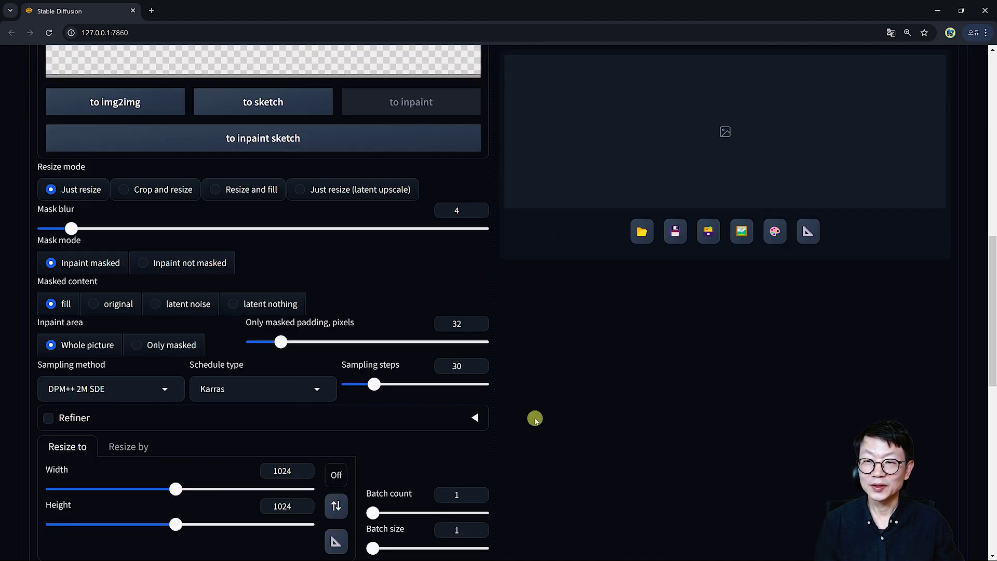
scroll(526, 423, down, 4)
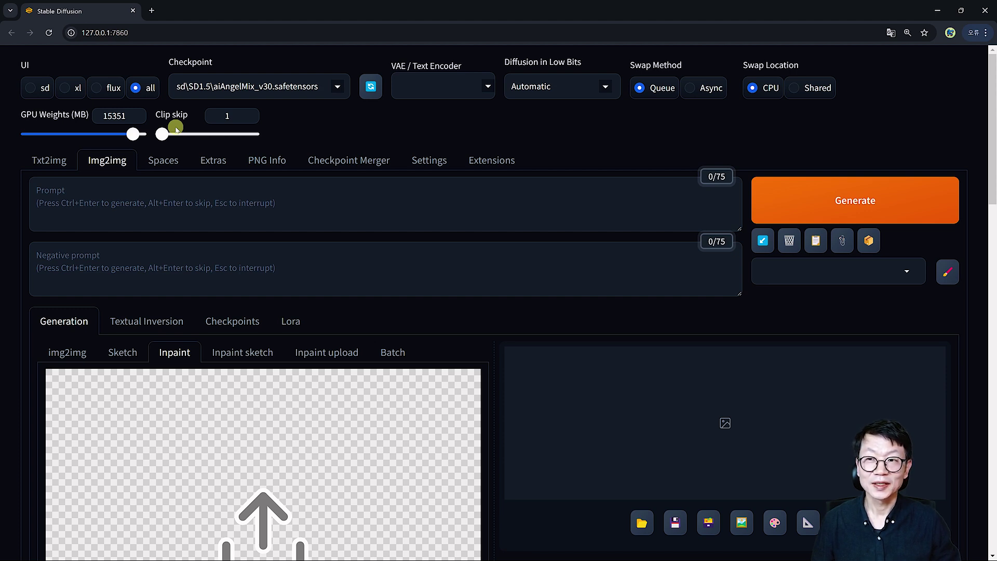
click(256, 86)
text(jugg)
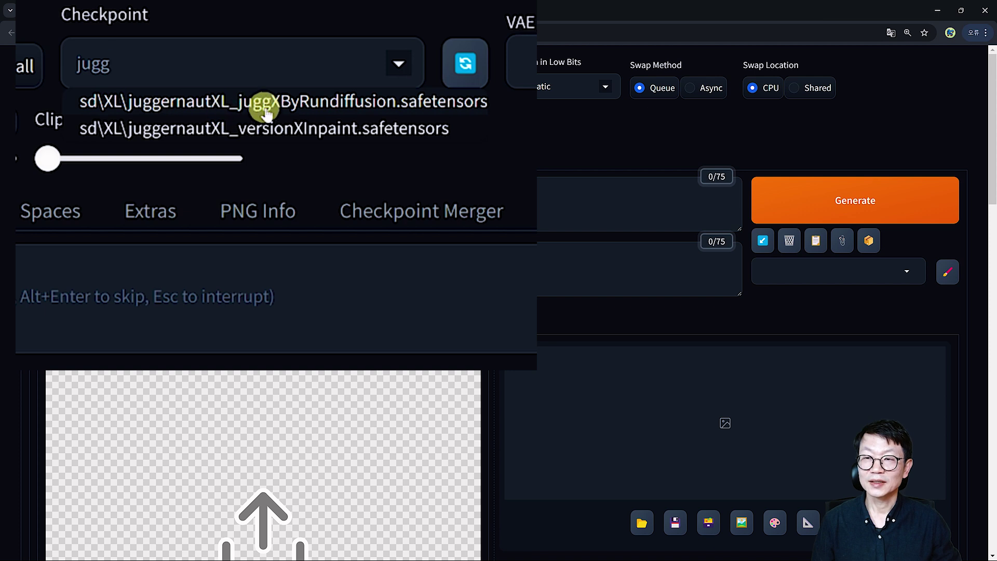
click(363, 102)
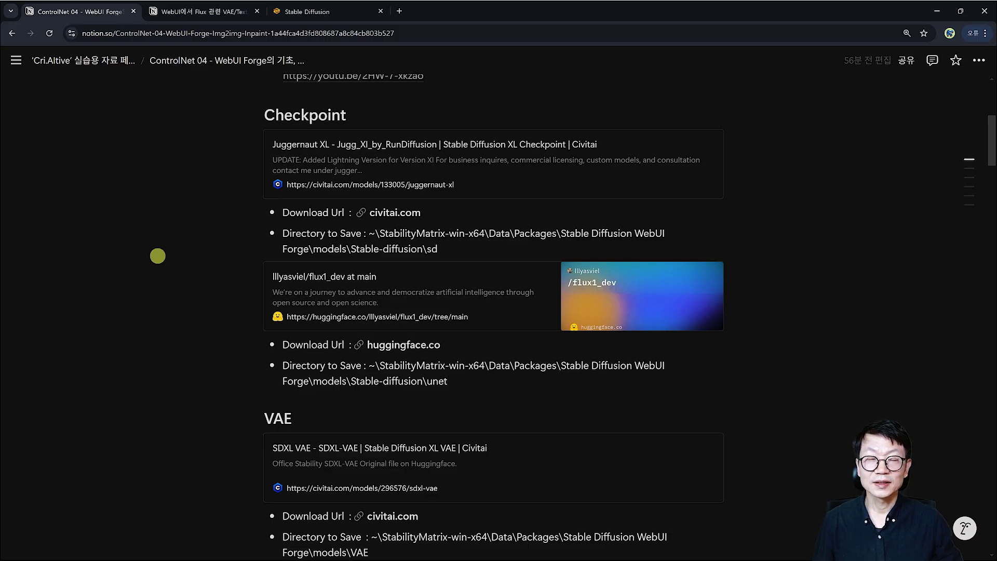
Review the Checkpoint section of the ControlNet 04 notes page, including the download links and save directories for Juggernaut XL and flux1_dev
scroll(322, 218, up, 6)
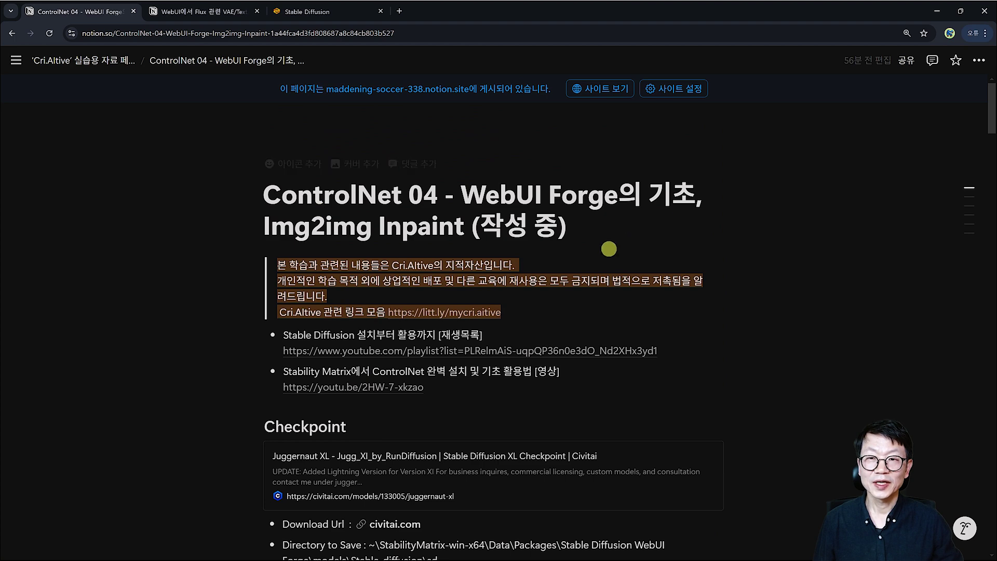
scroll(613, 249, down, 6)
scroll(497, 350, up, 1)
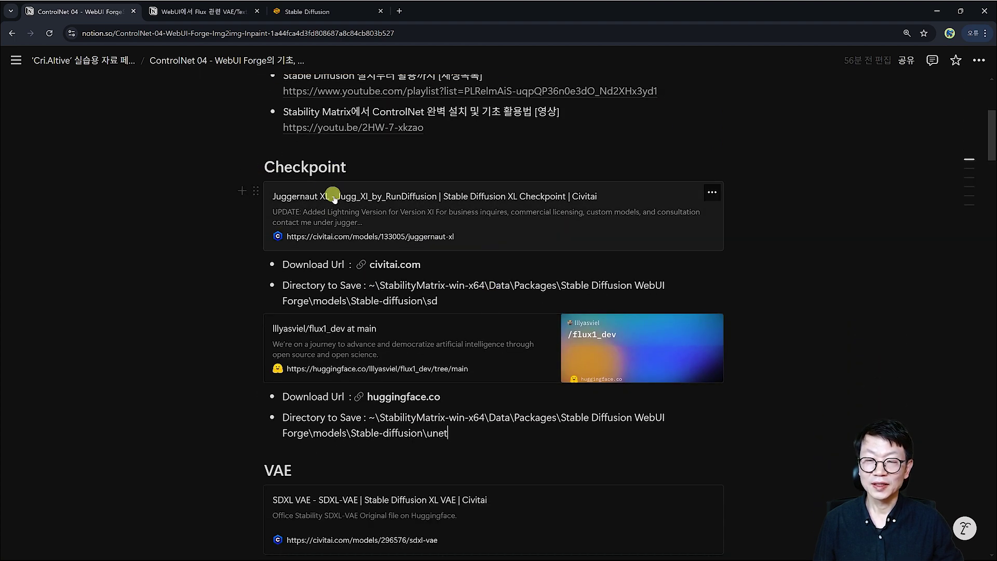
scroll(364, 268, down, 1)
drag(283, 234, 482, 252)
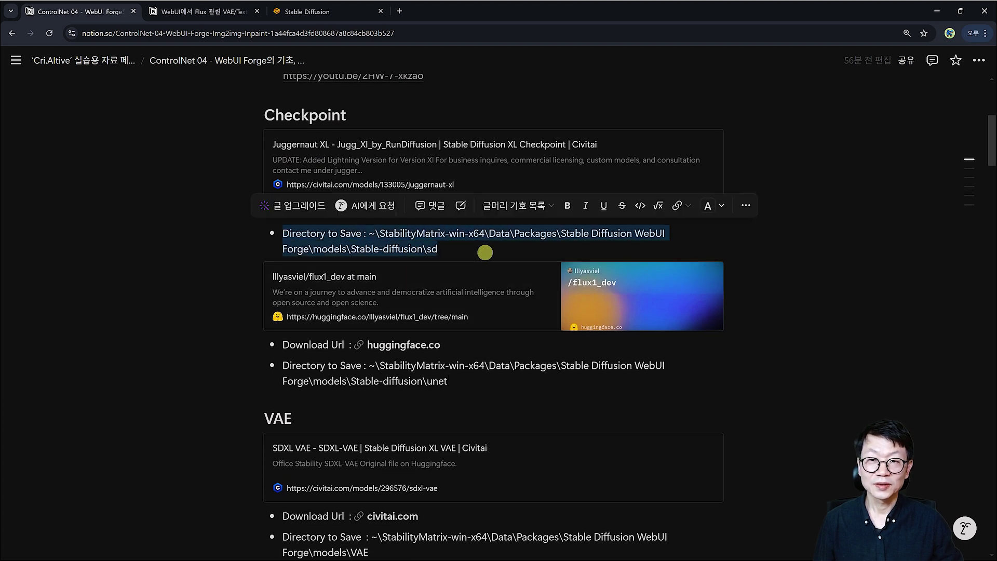
scroll(485, 253, down, 1)
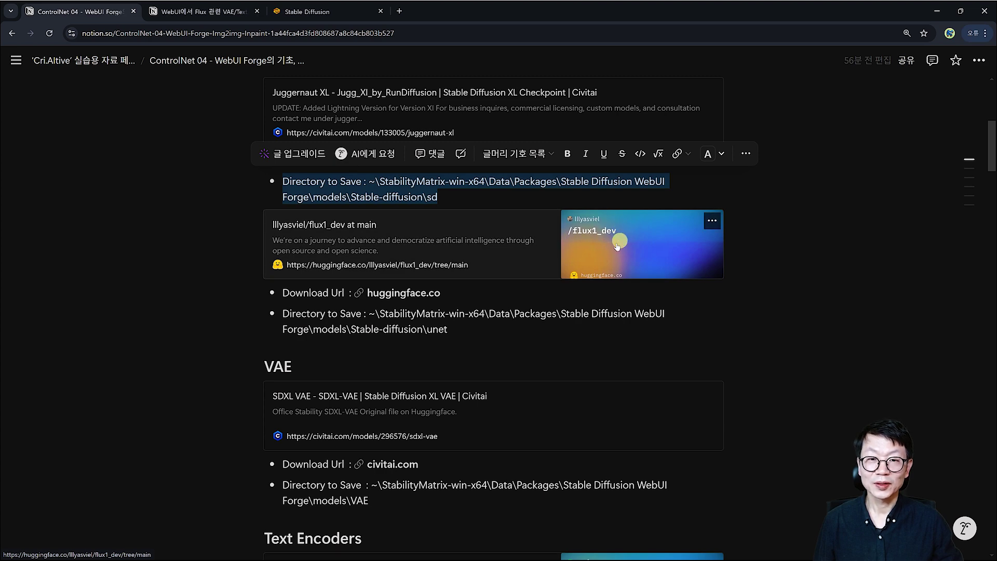
scroll(612, 234, down, 1)
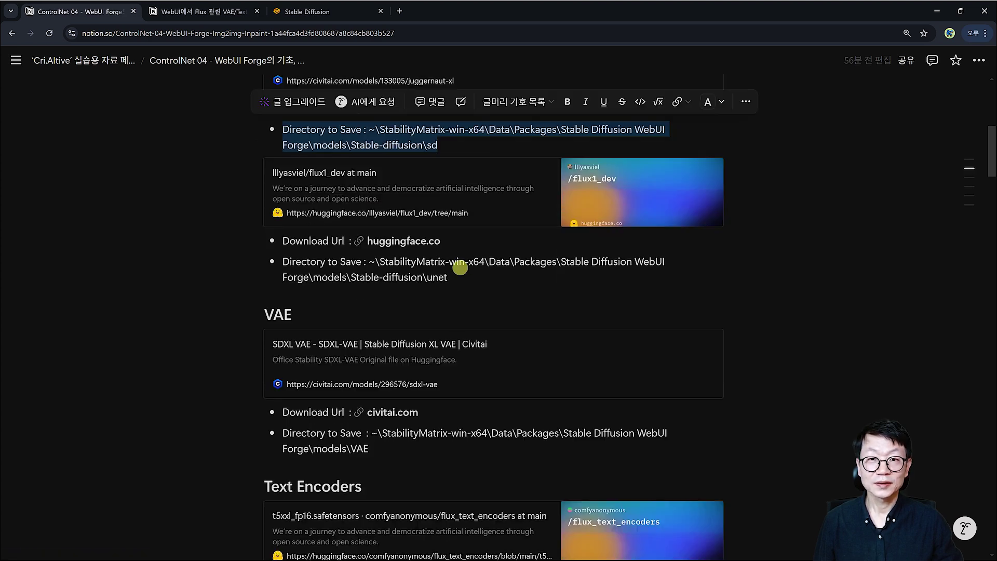
Review the VAE and Text Encoders sections of the notes for their download links and save directories
scroll(457, 287, down, 3)
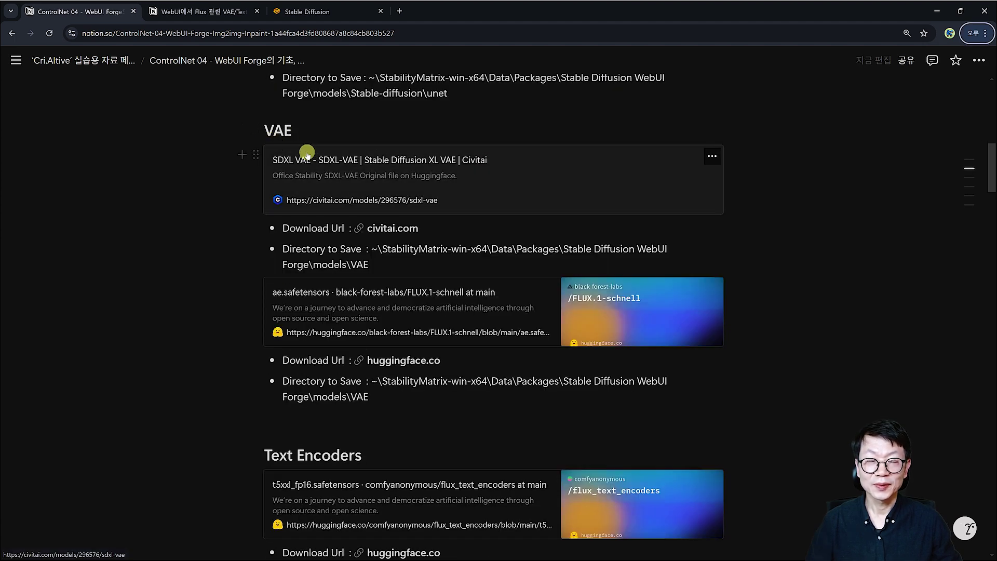
scroll(307, 154, down, 1)
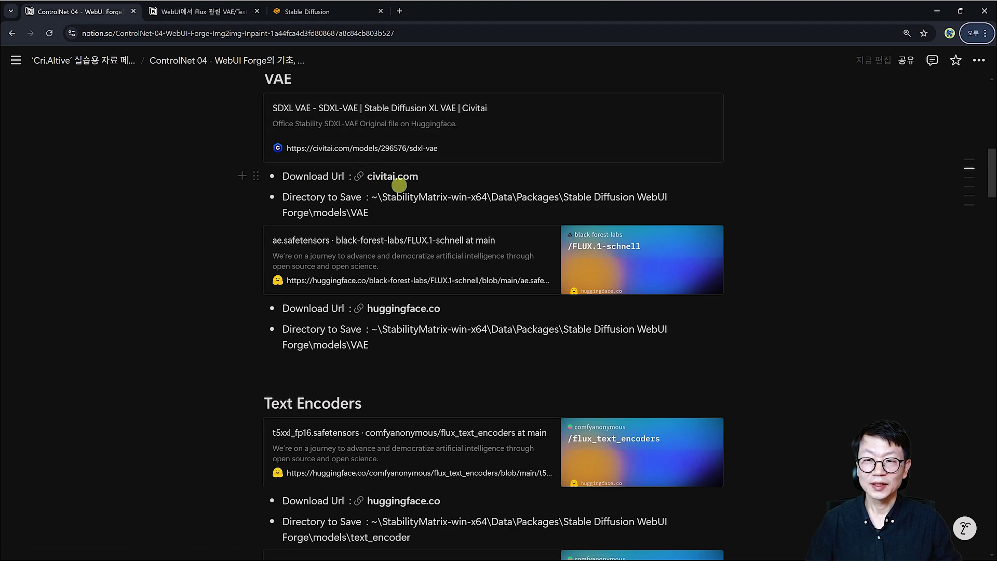
scroll(374, 181, down, 2)
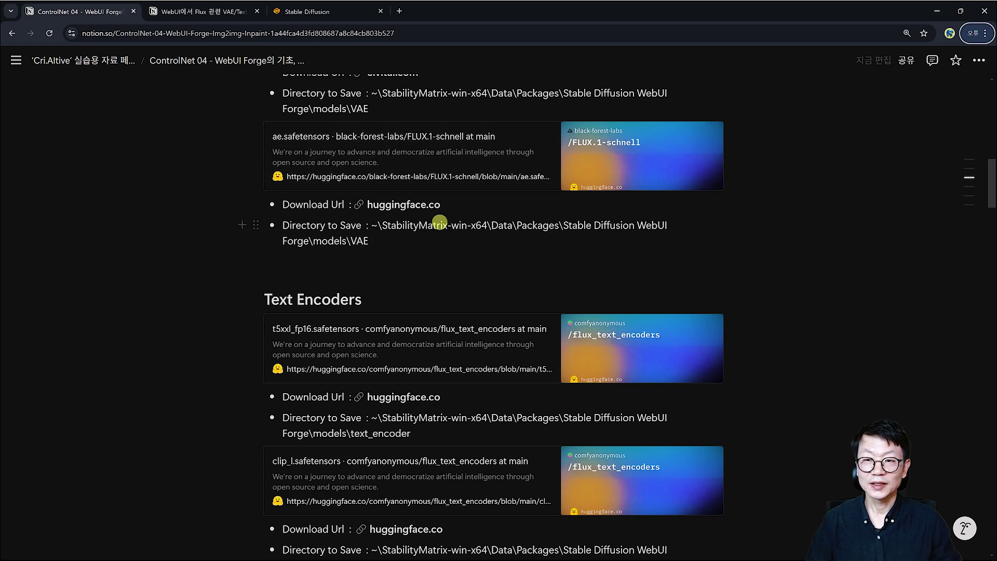
mouse_move(402, 204)
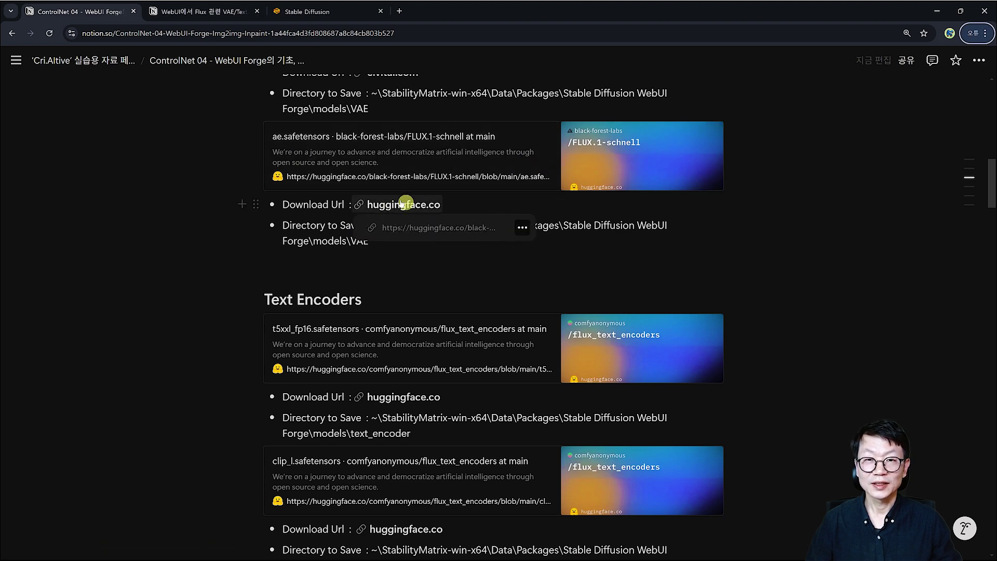
scroll(469, 256, down, 2)
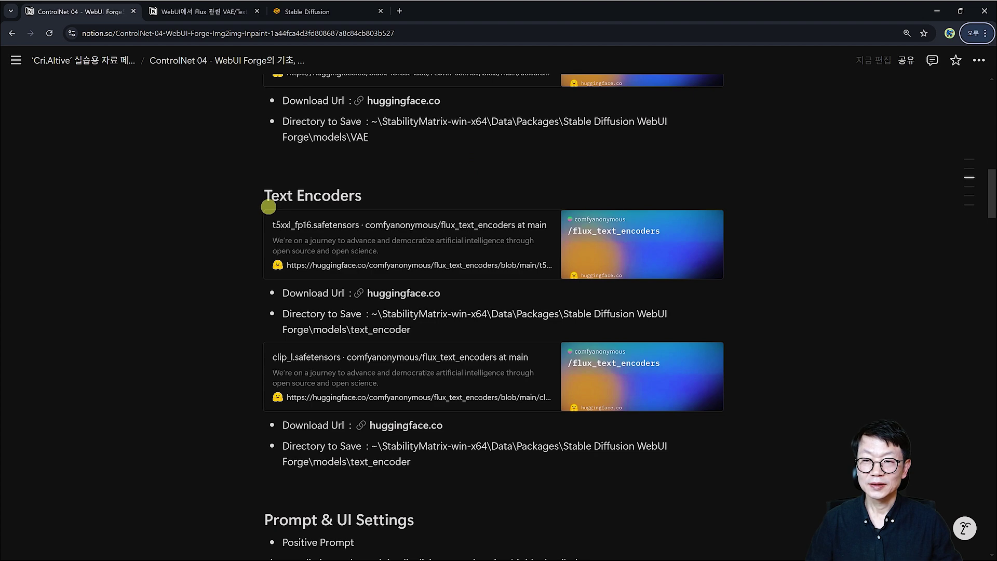
scroll(327, 197, down, 1)
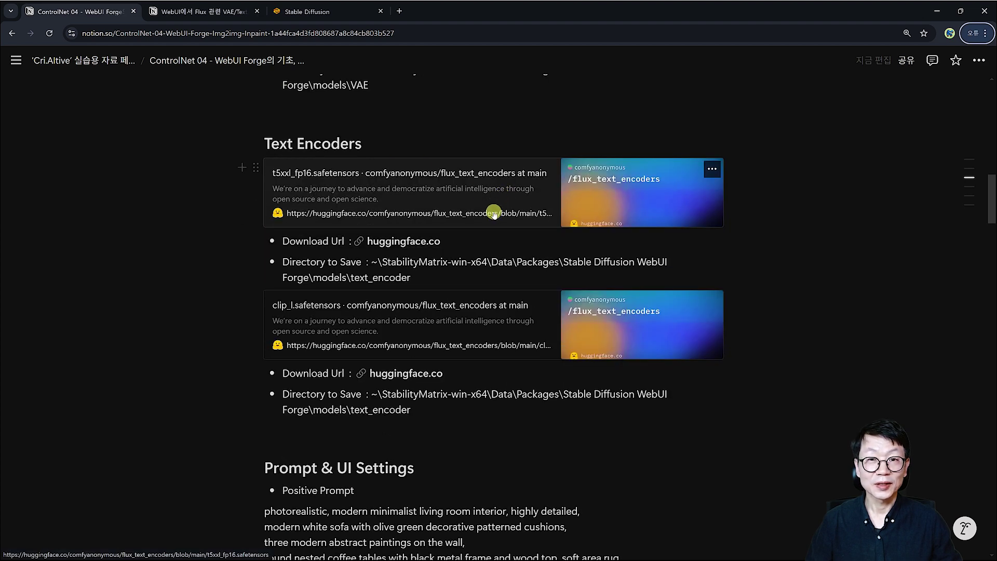
Return to the Stable Diffusion page and switch the img2img canvas to inpaint mode
click(307, 11)
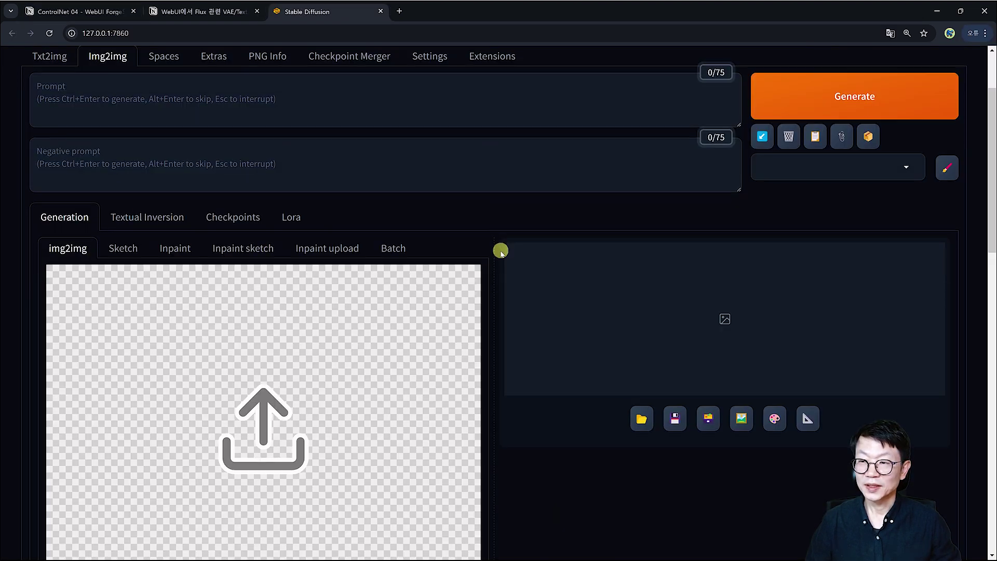
scroll(499, 252, down, 5)
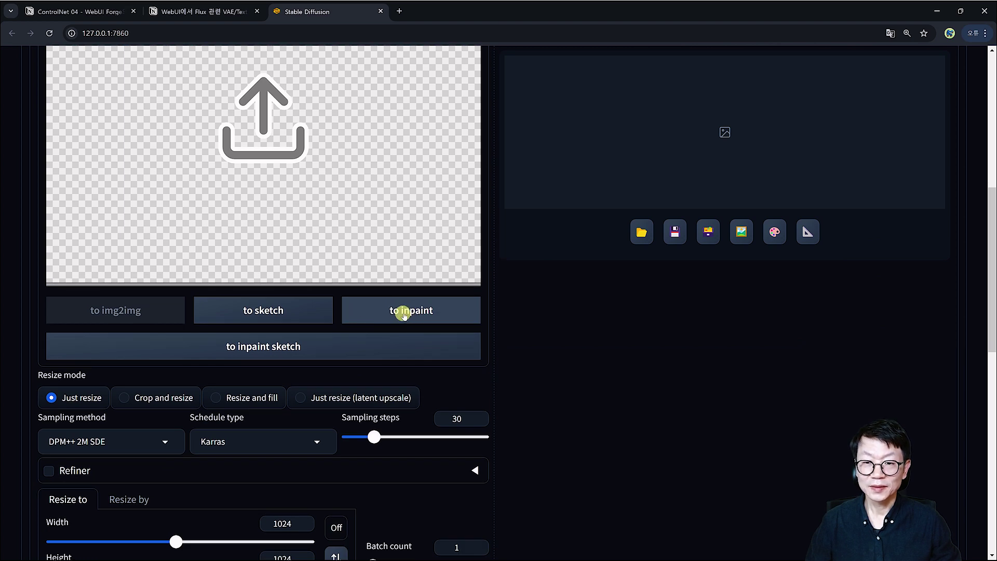
click(404, 311)
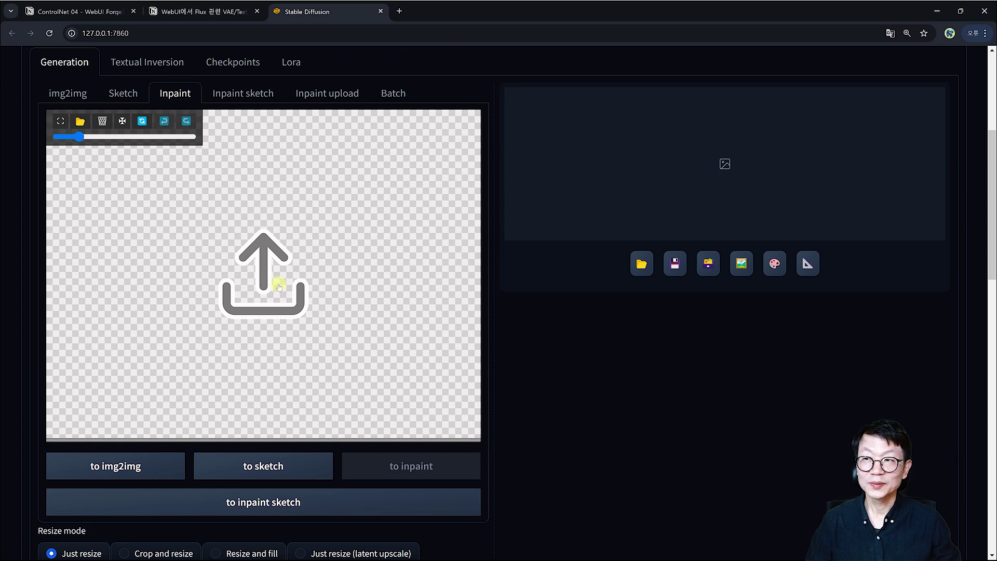
Examine the Input Images section of the ControlNet 04 notes page and the download option for the empty-room picture
click(70, 11)
scroll(540, 306, down, 4)
scroll(540, 306, down, 15)
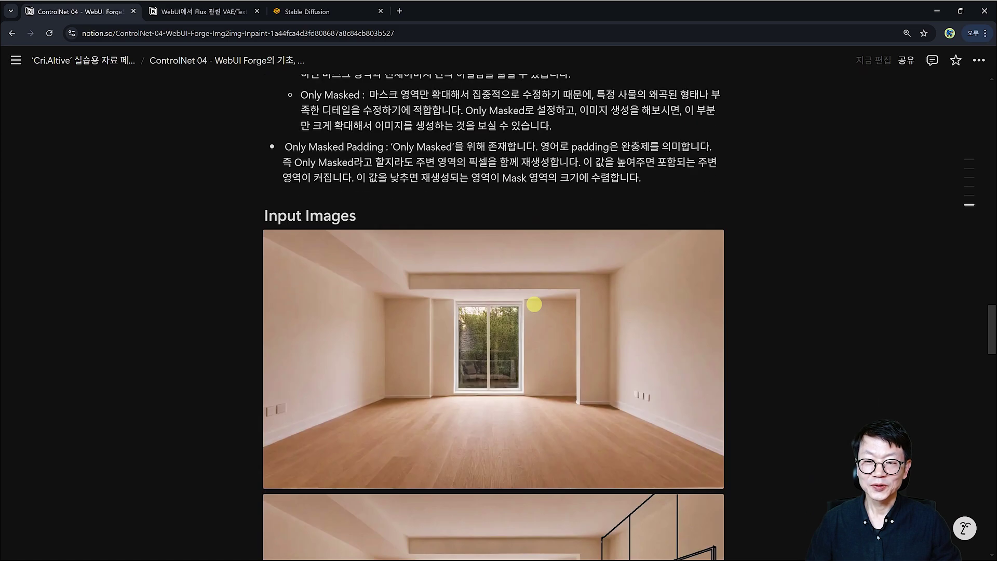
scroll(533, 304, down, 2)
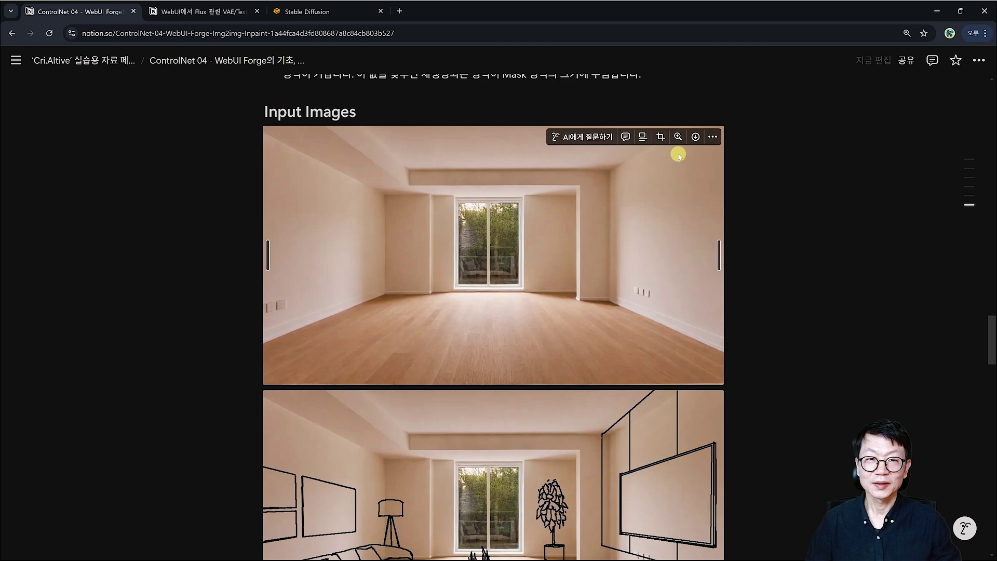
click(713, 136)
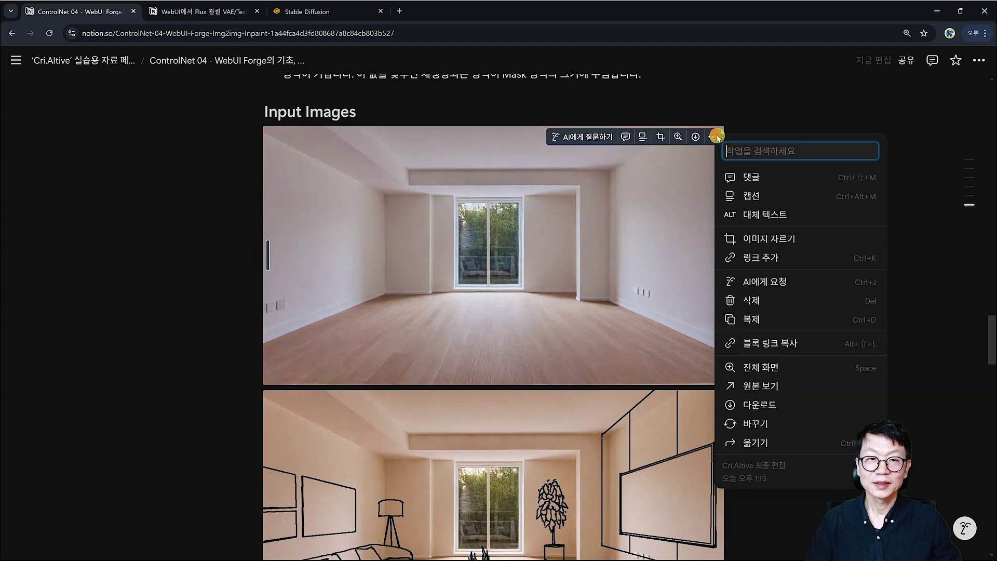
click(767, 405)
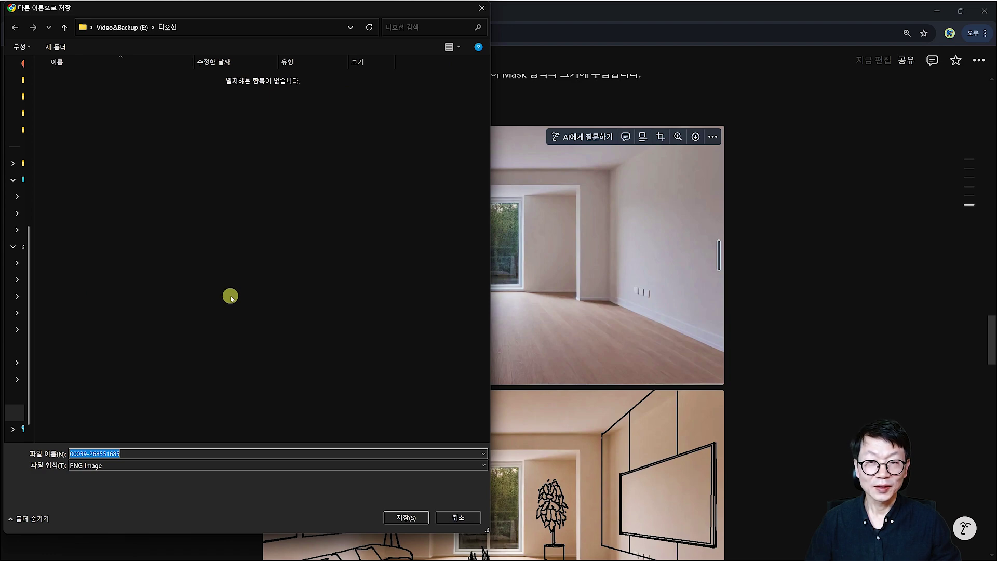
click(465, 517)
scroll(786, 356, down, 15)
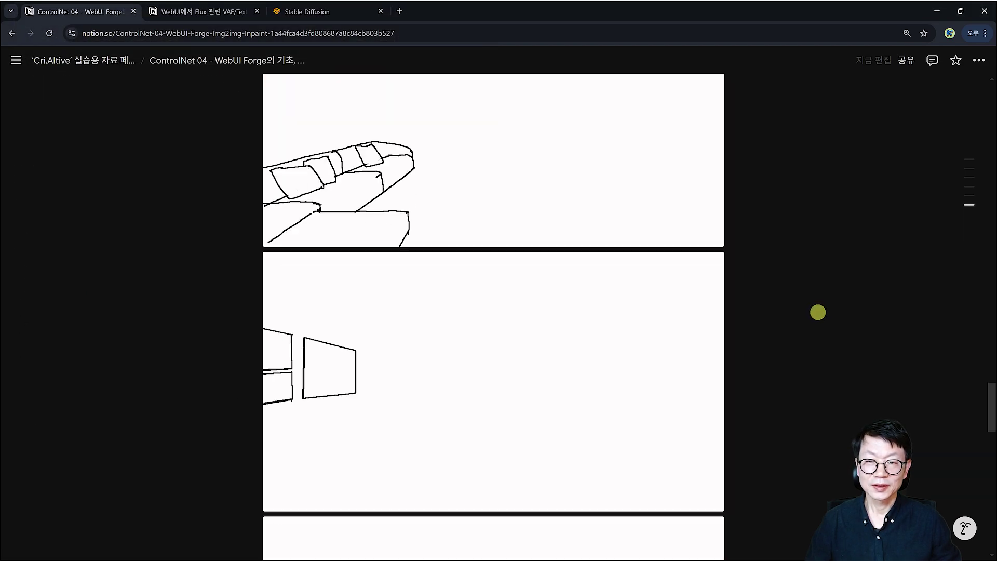
scroll(817, 313, down, 10)
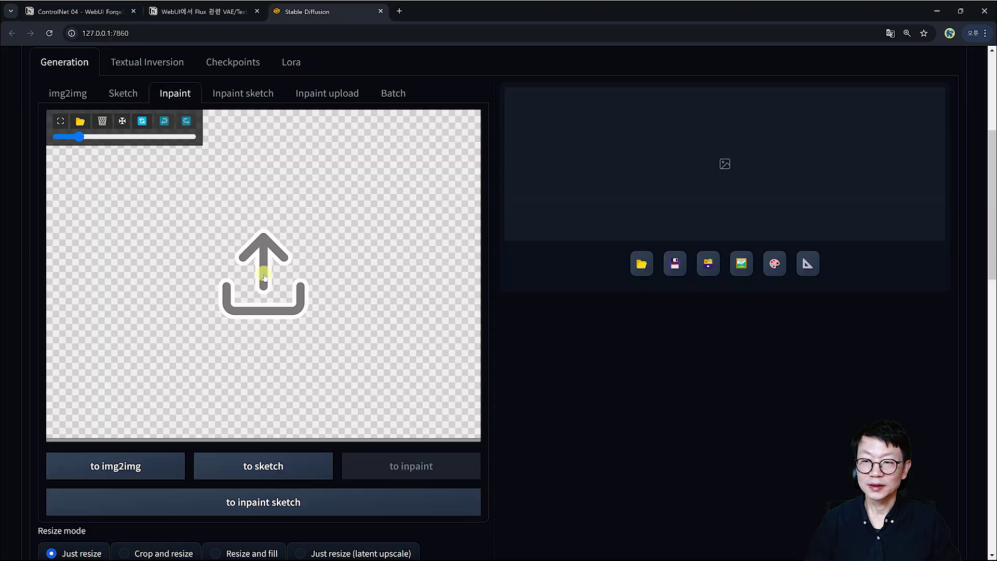
click(263, 279)
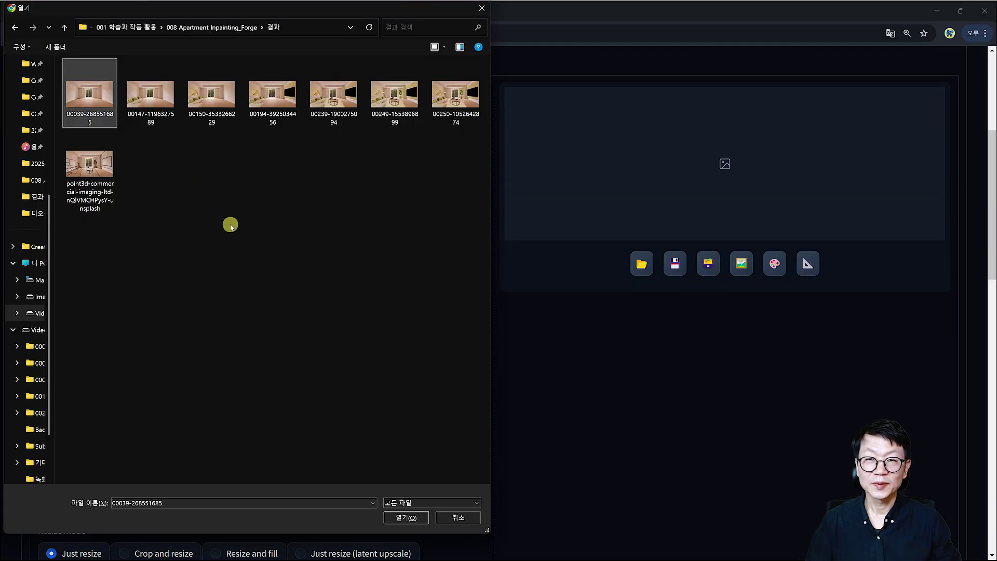
click(406, 517)
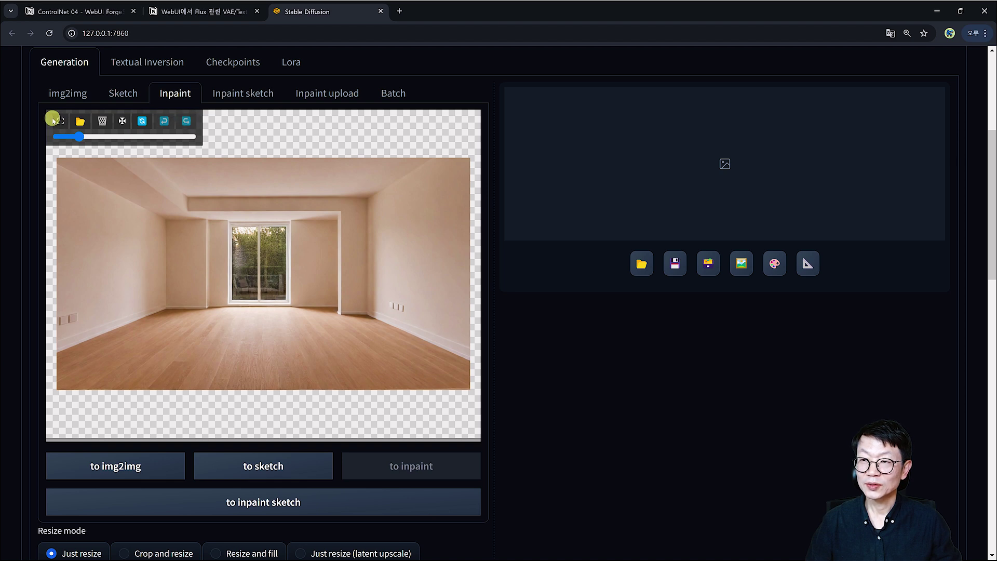
click(58, 137)
drag(58, 136, 92, 137)
click(61, 137)
Recenter the room image in the canvas and reset the test mask strokes painted over it
scroll(357, 185, up, 5)
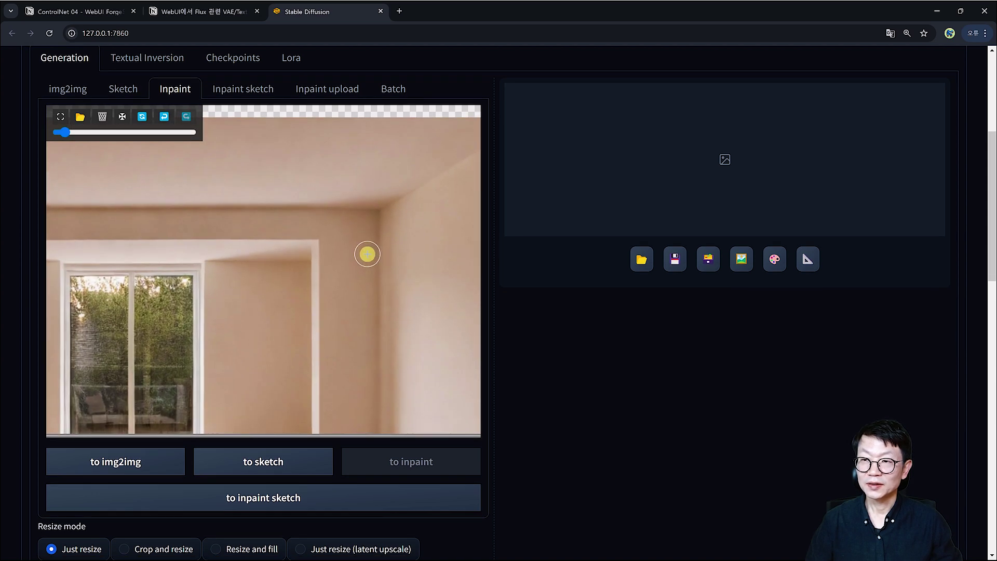
scroll(376, 262, down, 6)
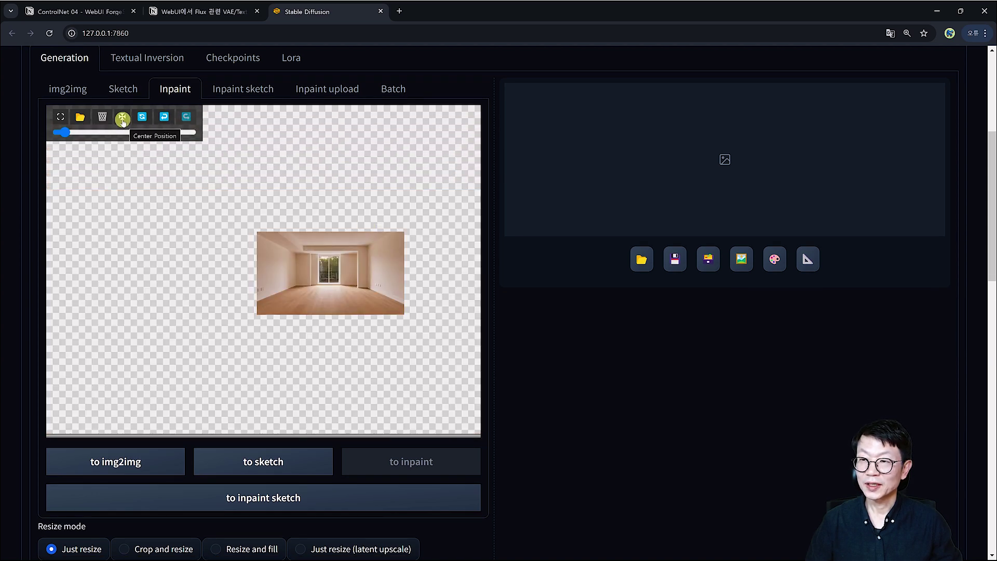
click(123, 121)
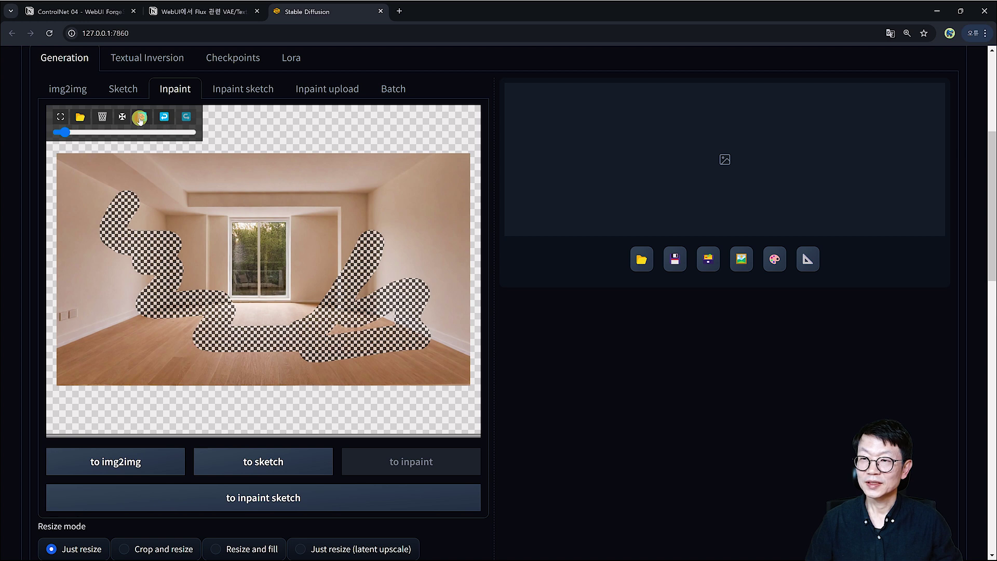
click(139, 118)
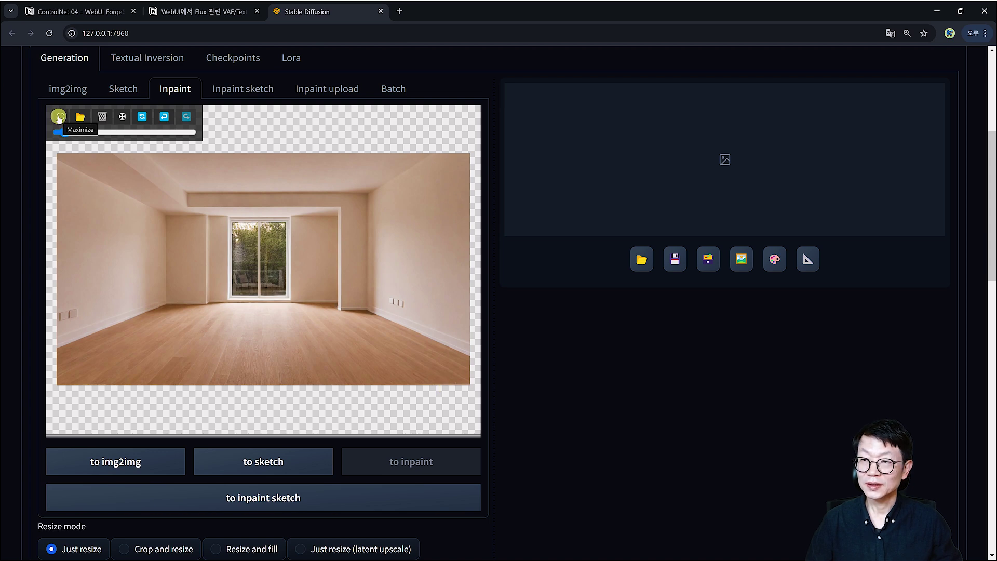
In the maximized canvas, paint the mask over the left wall, the floor, the strip right of the window and the right wall
click(59, 117)
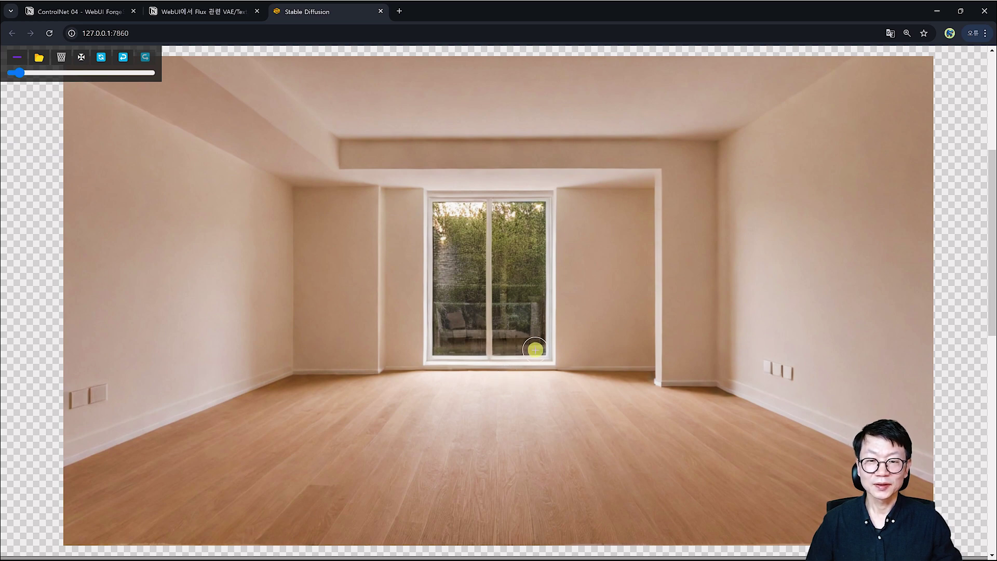
scroll(535, 350, down, 2)
scroll(535, 349, down, 1)
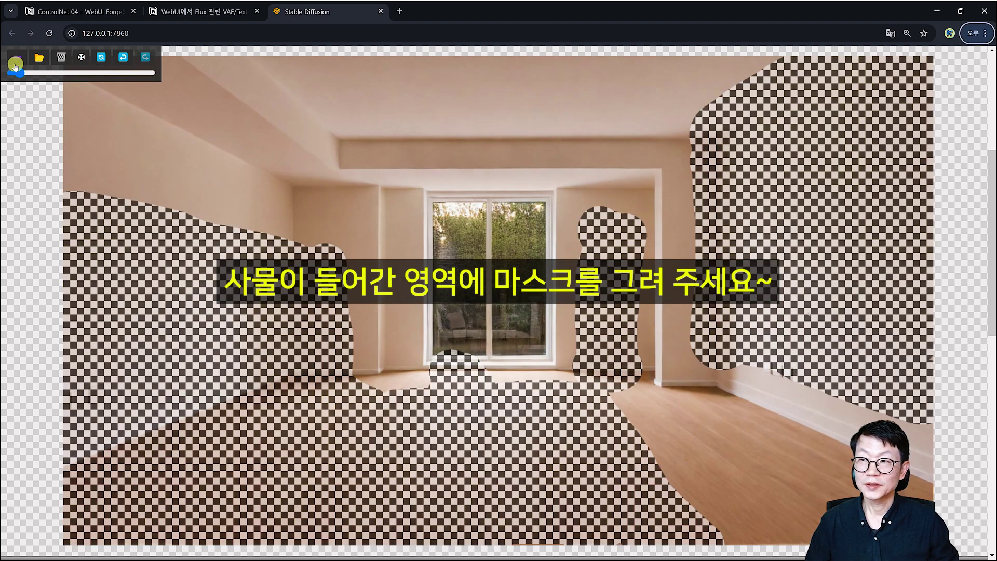
click(16, 57)
Copy the positive prompt for the minimalist living room from the ControlNet 04 notes page into the Img2img prompt field
scroll(96, 207, up, 5)
click(96, 207)
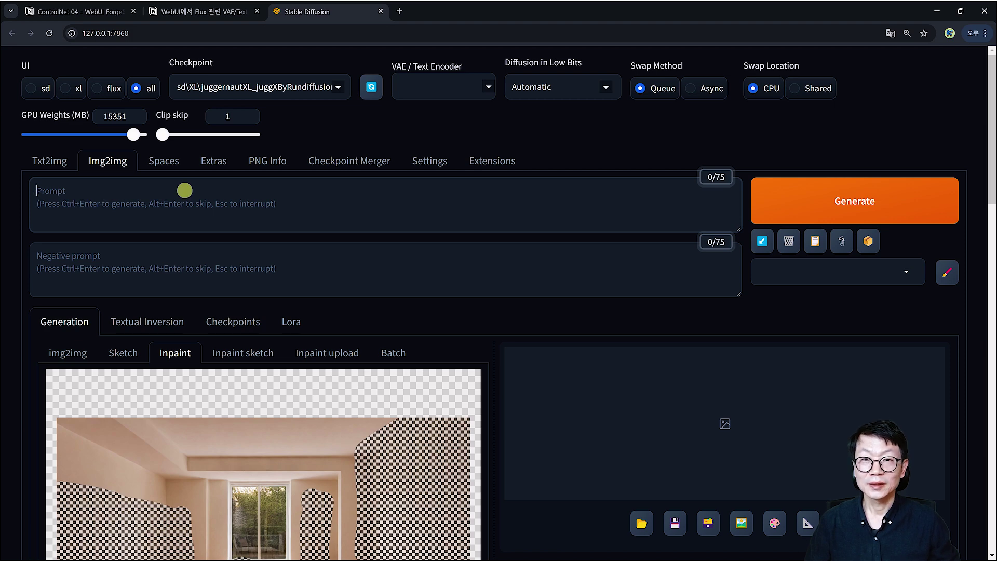
click(57, 12)
drag(265, 276, 421, 280)
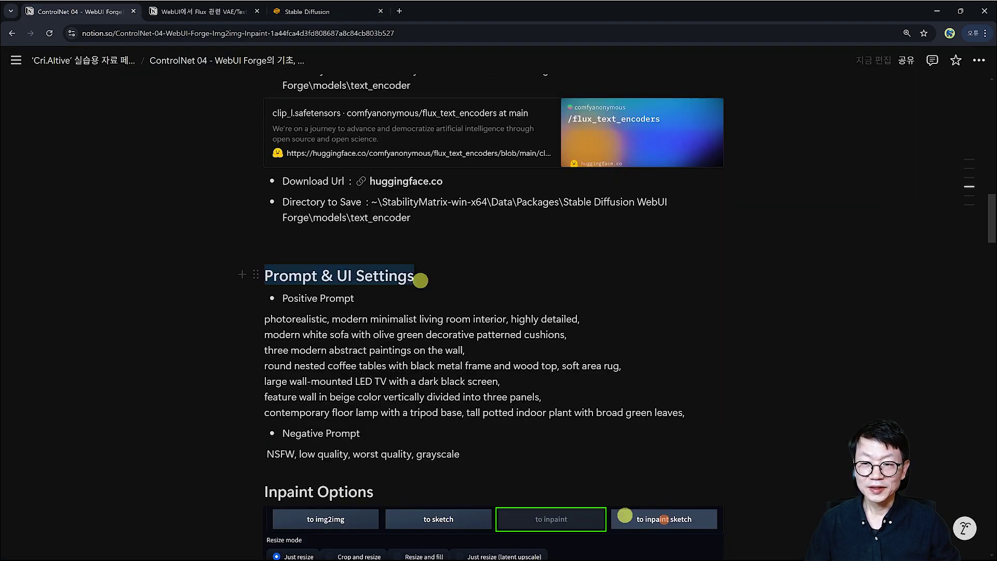
scroll(420, 340, down, 2)
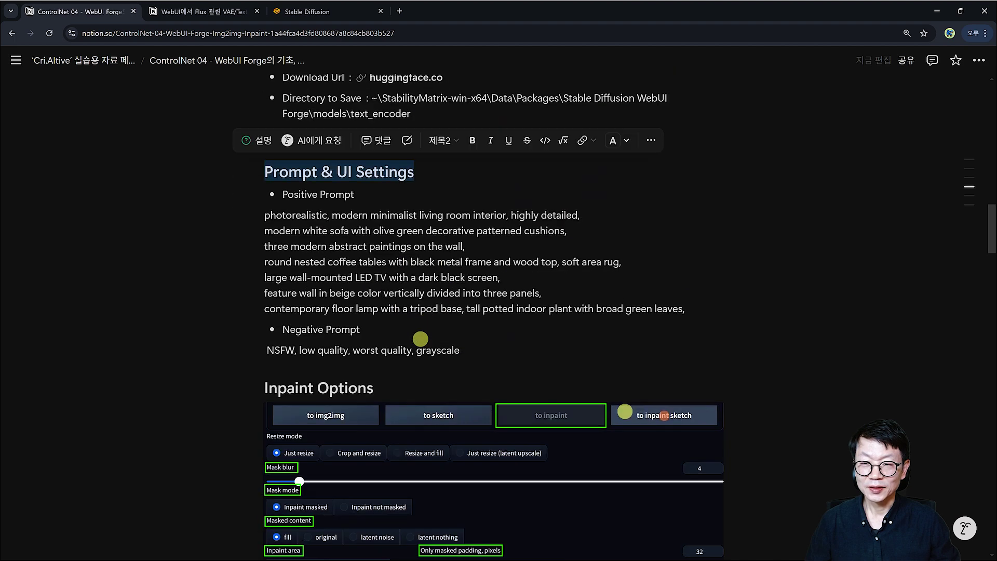
click(325, 230)
drag(268, 216, 685, 308)
key(ctrl+c)
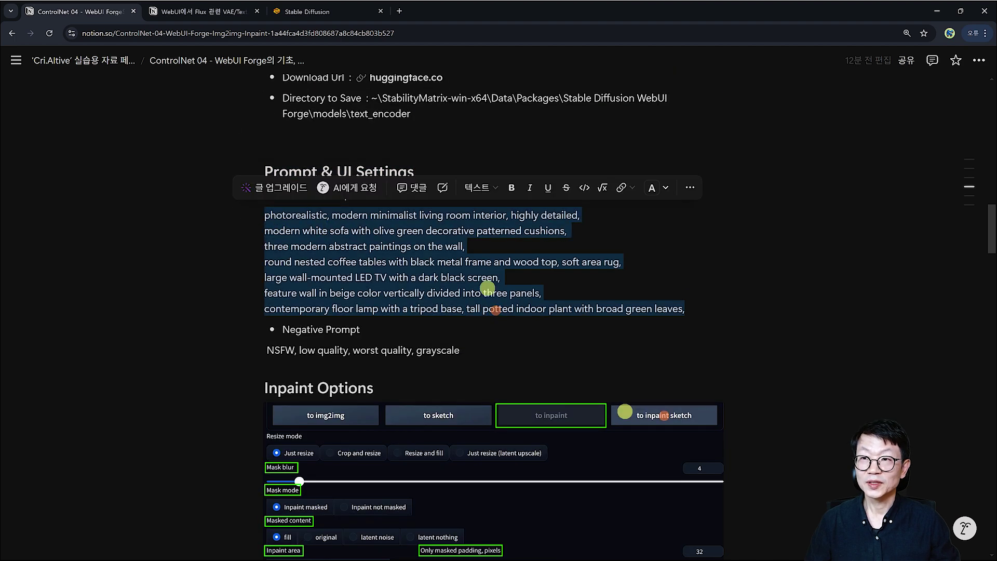
click(327, 11)
right_click(141, 209)
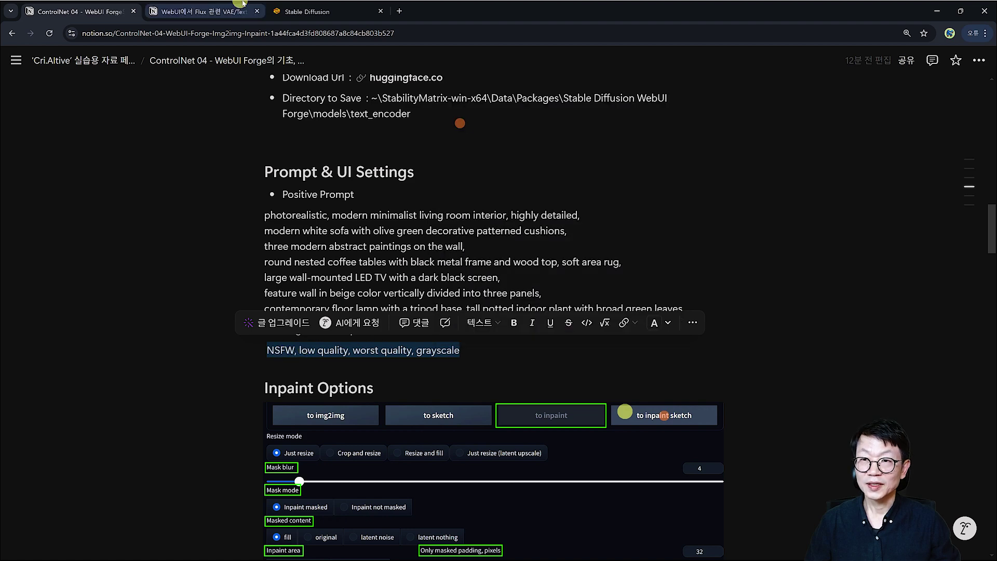
Paste the negative prompt "NSFW, low quality, worst quality, grayscale" from the notes and review the lines of the positive prompt
click(317, 12)
right_click(46, 304)
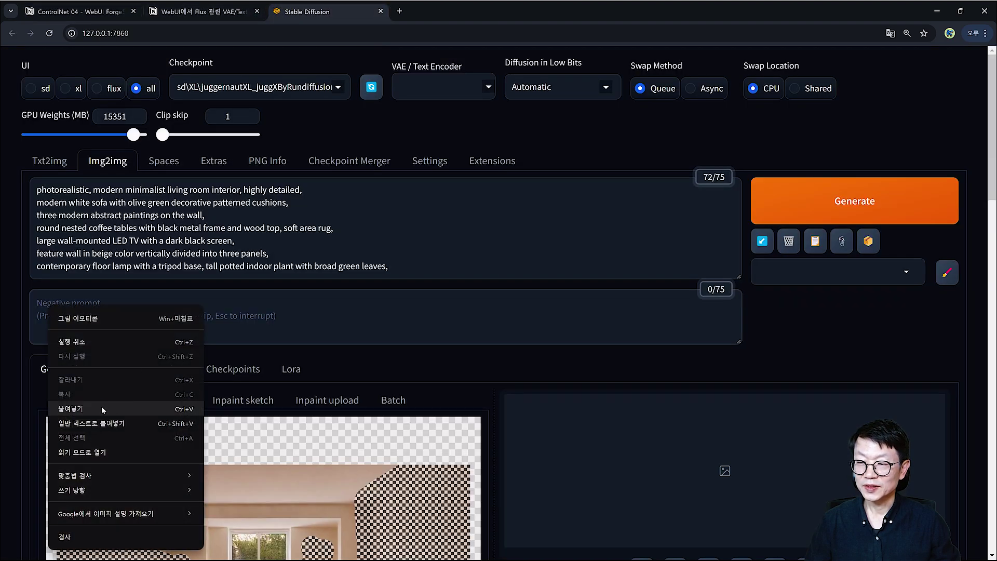
click(72, 409)
drag(36, 190, 320, 187)
drag(43, 254, 255, 253)
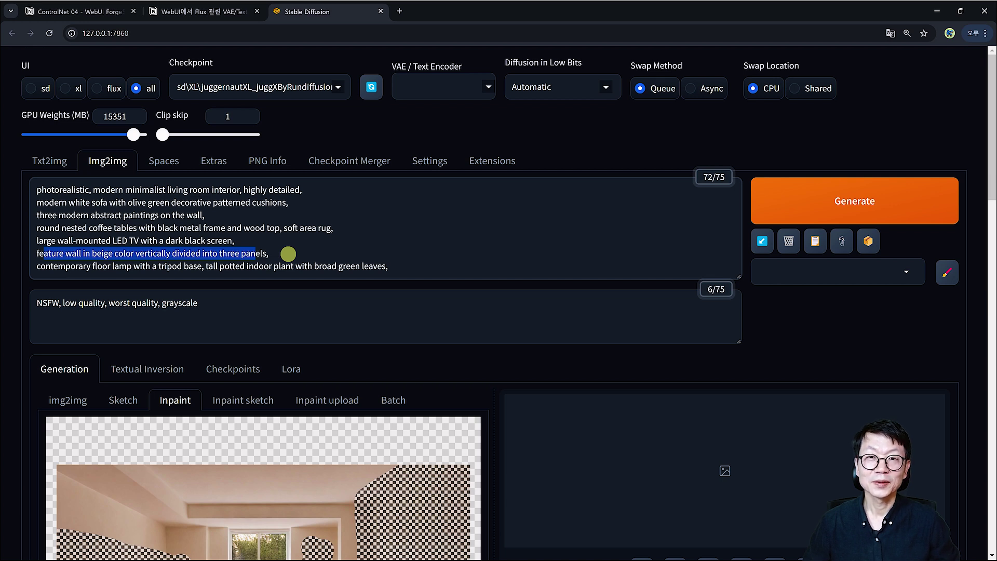
click(288, 253)
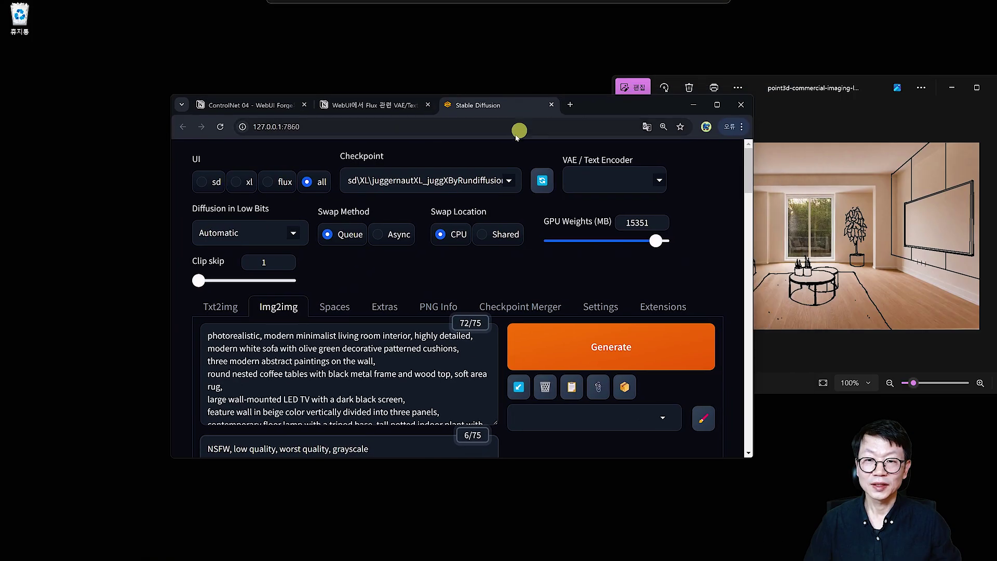
Select sdxl_vae.safetensors as the VAE / Text Encoder
text(sdx)
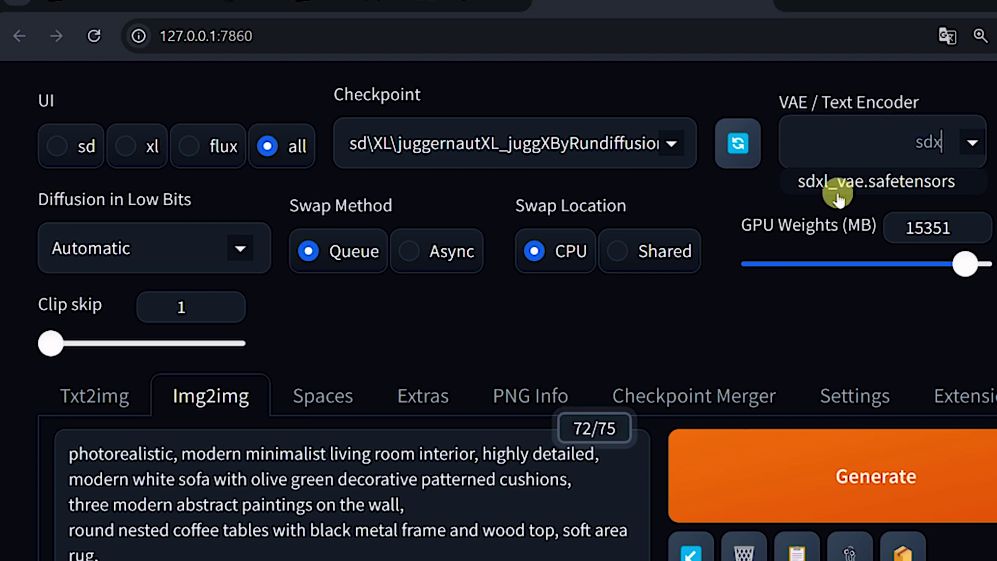
click(925, 193)
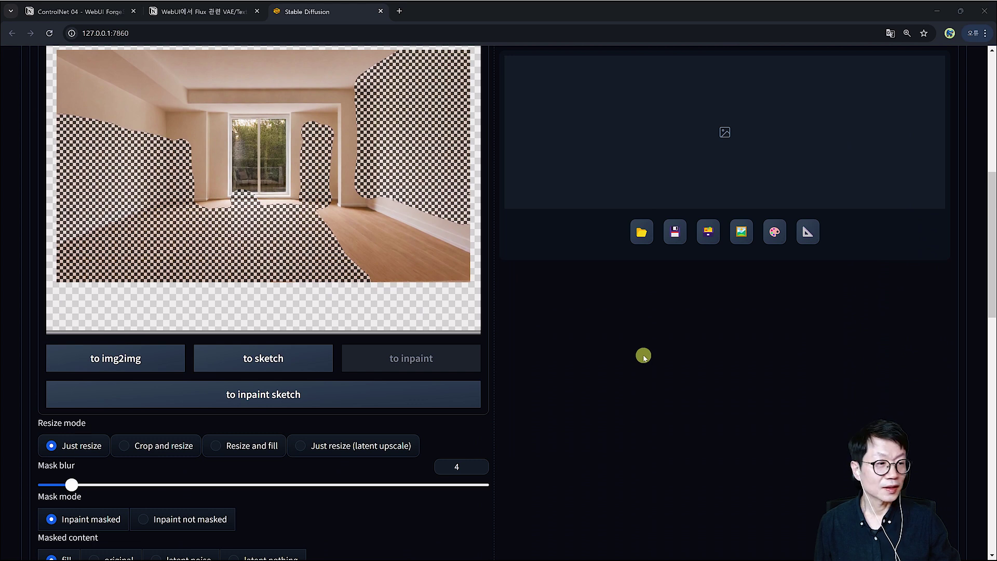
Examine the Inpaint generation settings and the list of installed extensions
scroll(245, 334, down, 8)
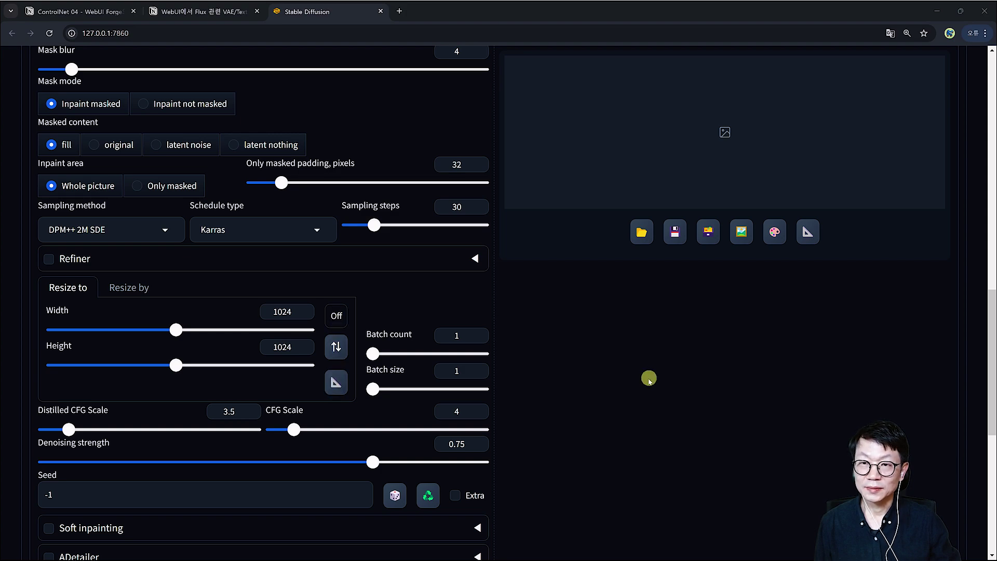
scroll(647, 379, up, 15)
click(488, 163)
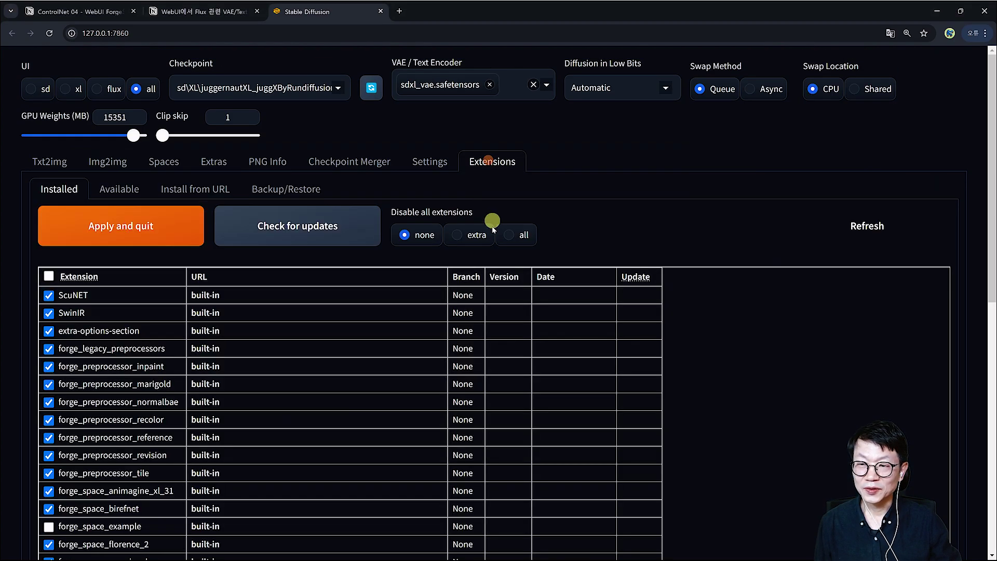
scroll(772, 395, down, 15)
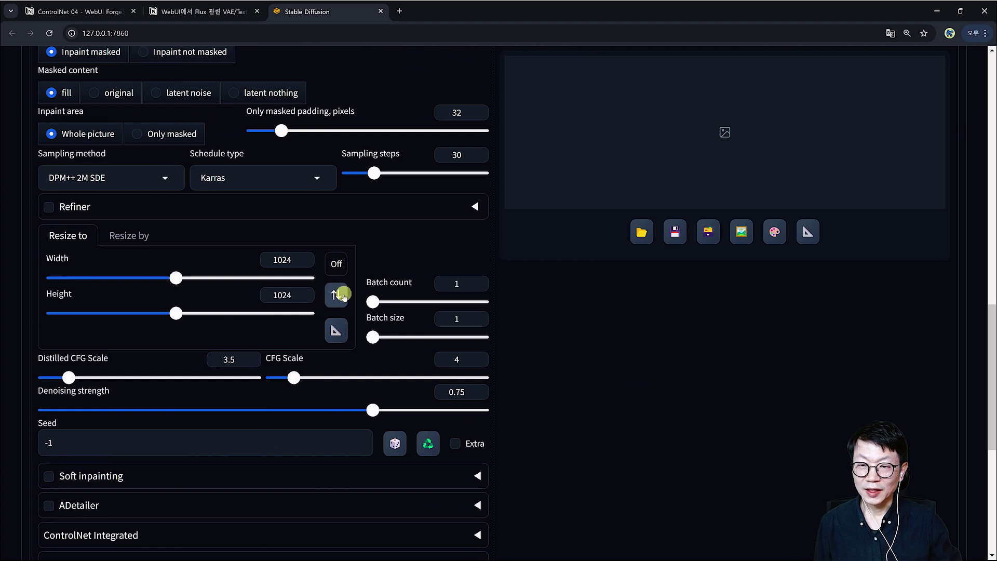
Take the output size of 1280 by 720 from the loaded room image and set the CFG Scale to 8
click(335, 333)
scroll(489, 338, up, 10)
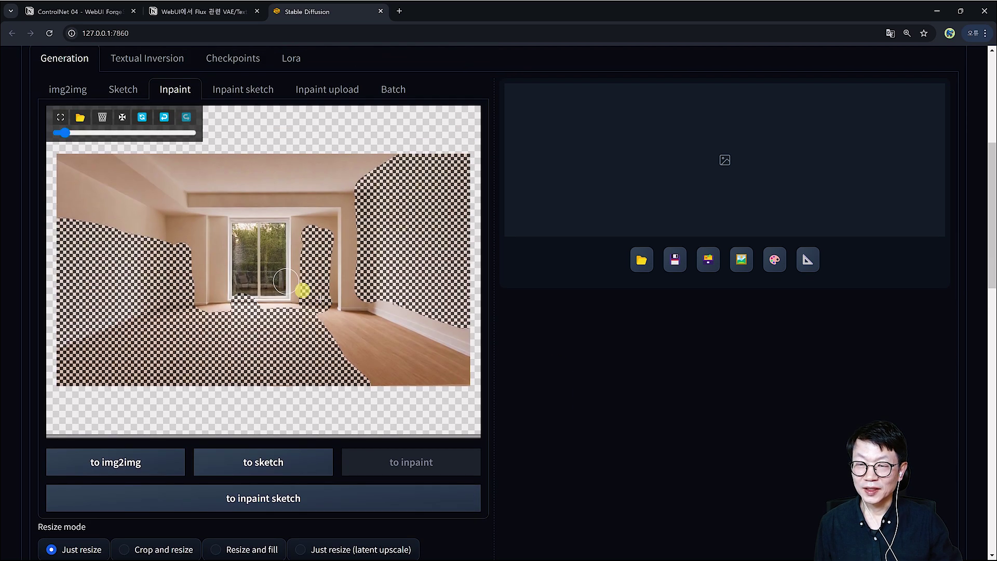
scroll(569, 393, down, 2)
scroll(569, 393, down, 9)
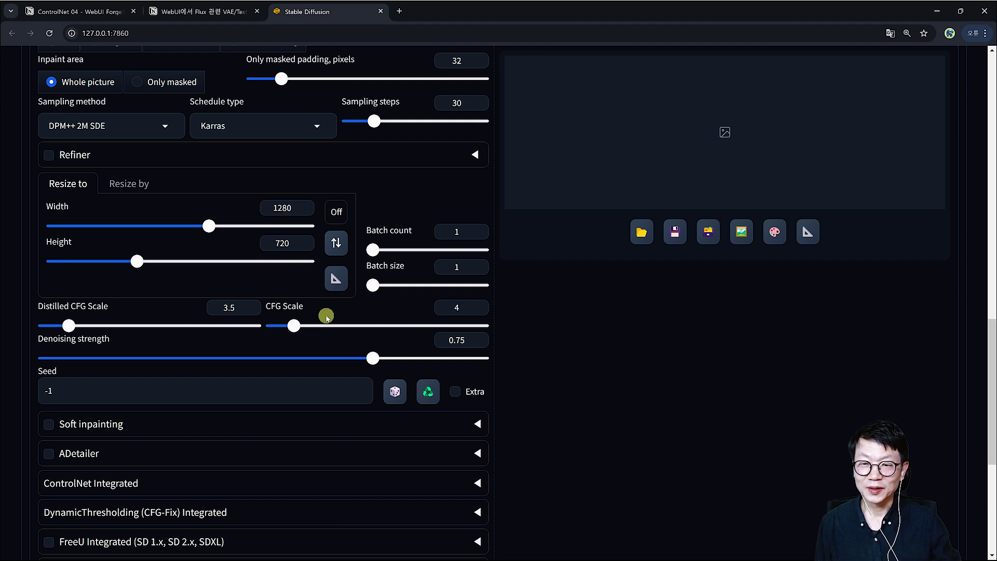
double_click(454, 307)
text(8)
scroll(544, 458, up, 1)
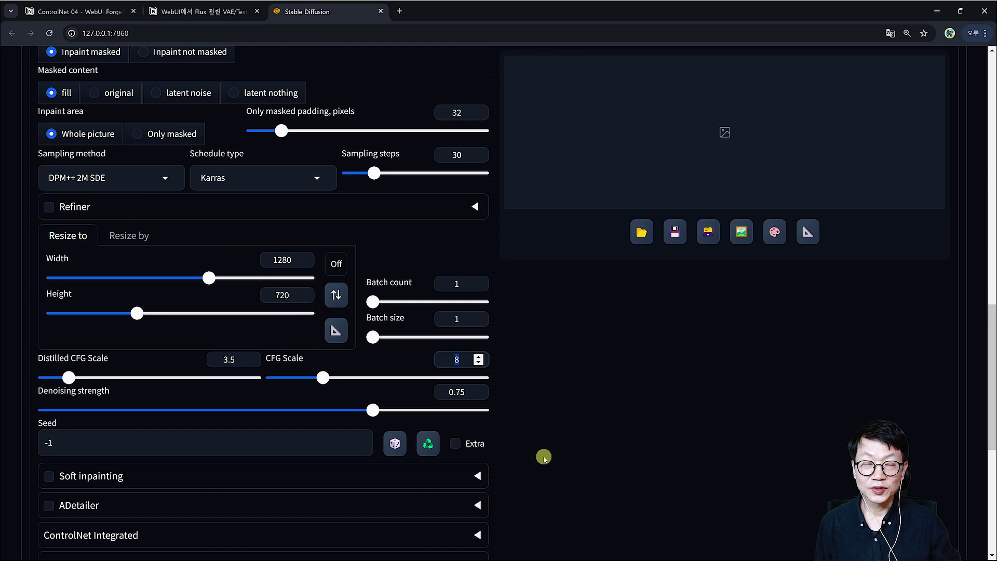
Examine the inpaint settings and the notes page's explanations of Mask Blur, Mask Mode, Masked Content, Inpaint Area and Only Masked Padding
scroll(544, 457, up, 2)
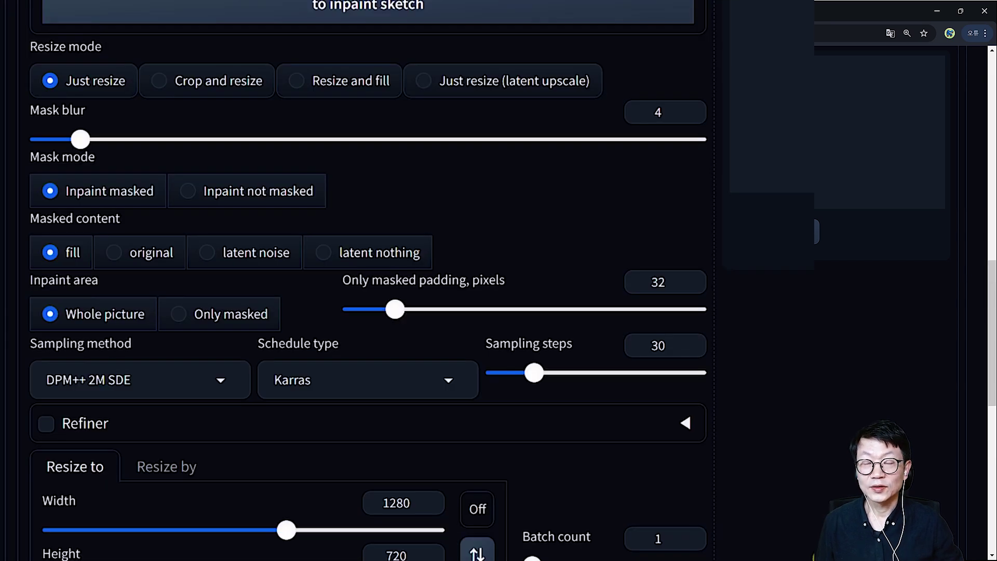
scroll(534, 192, up, 2)
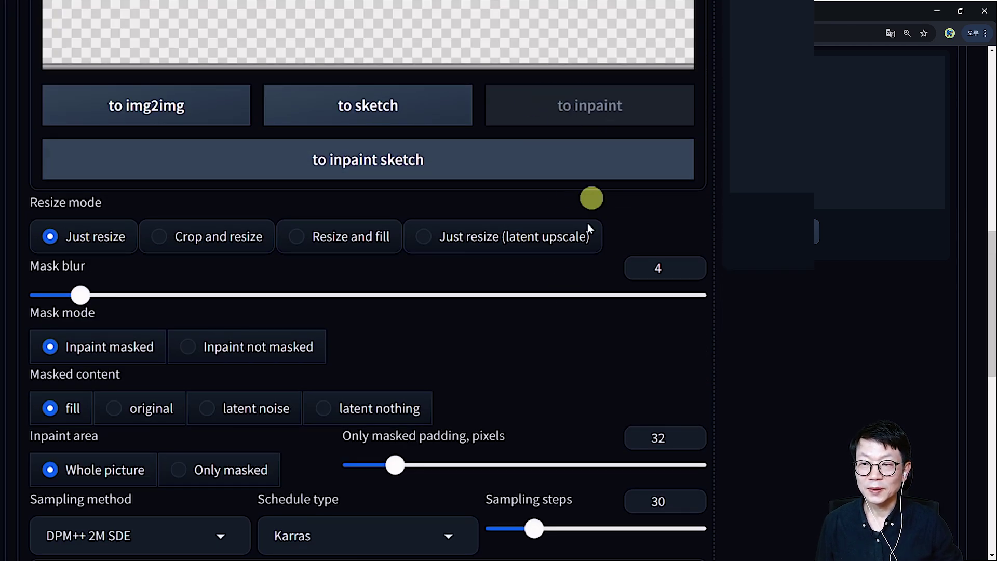
scroll(253, 343, down, 1)
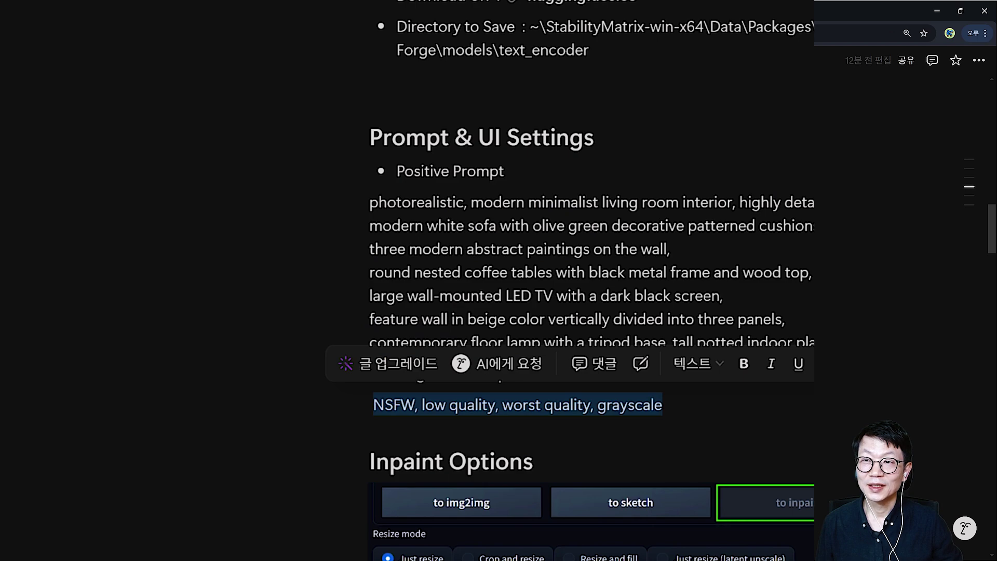
scroll(634, 296, up, 5)
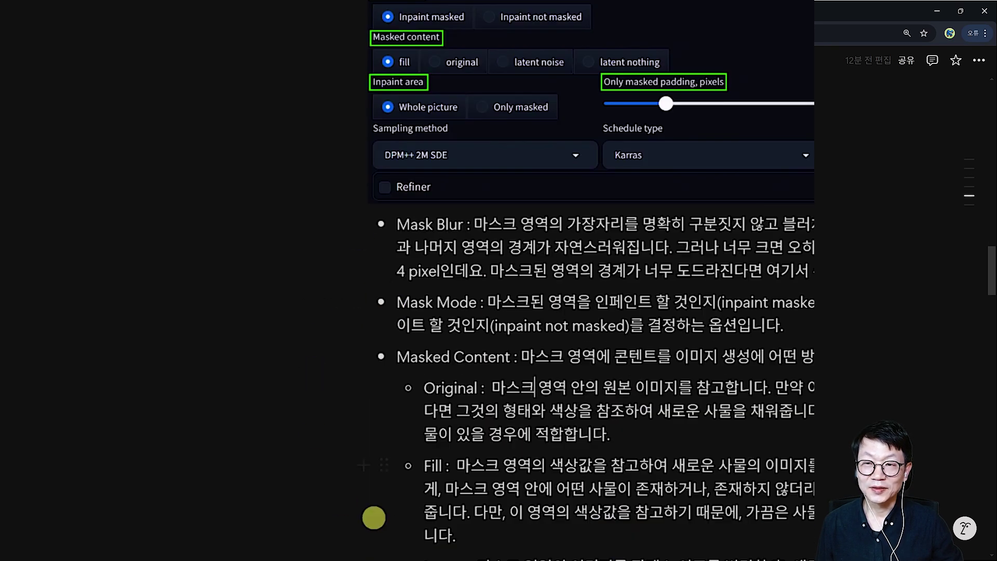
scroll(374, 498, up, 6)
scroll(597, 467, down, 9)
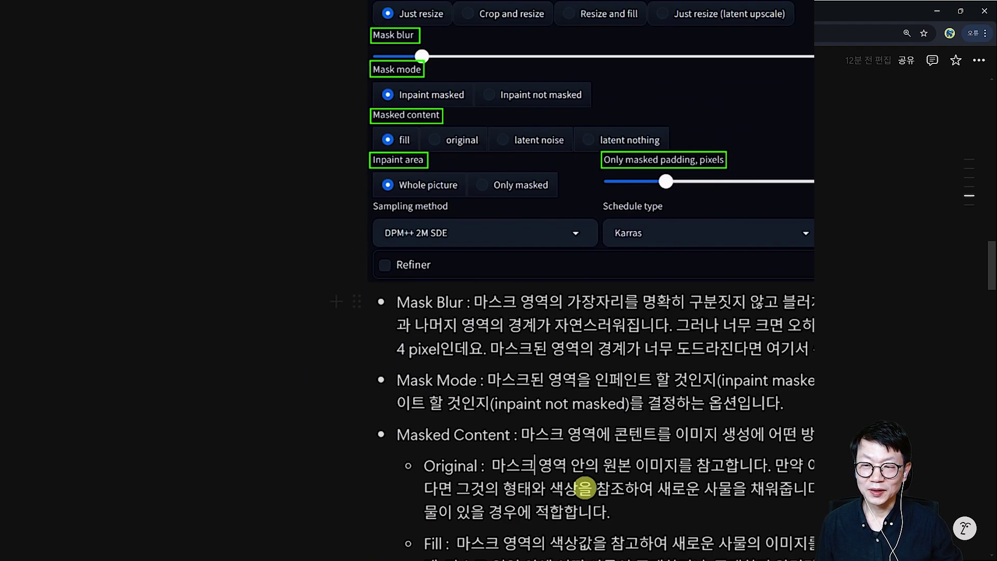
scroll(411, 529, down, 5)
scroll(438, 548, down, 3)
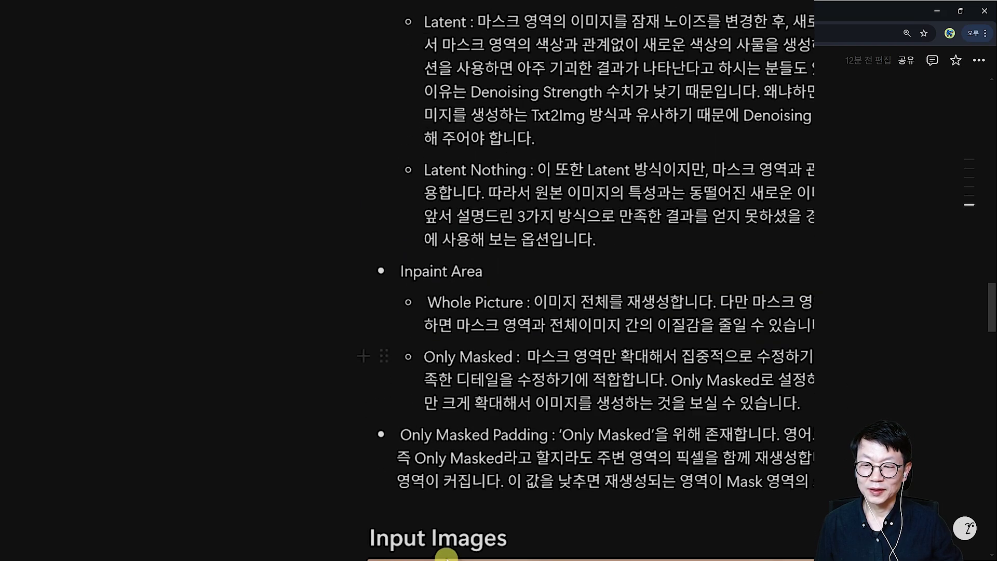
scroll(509, 494, up, 1)
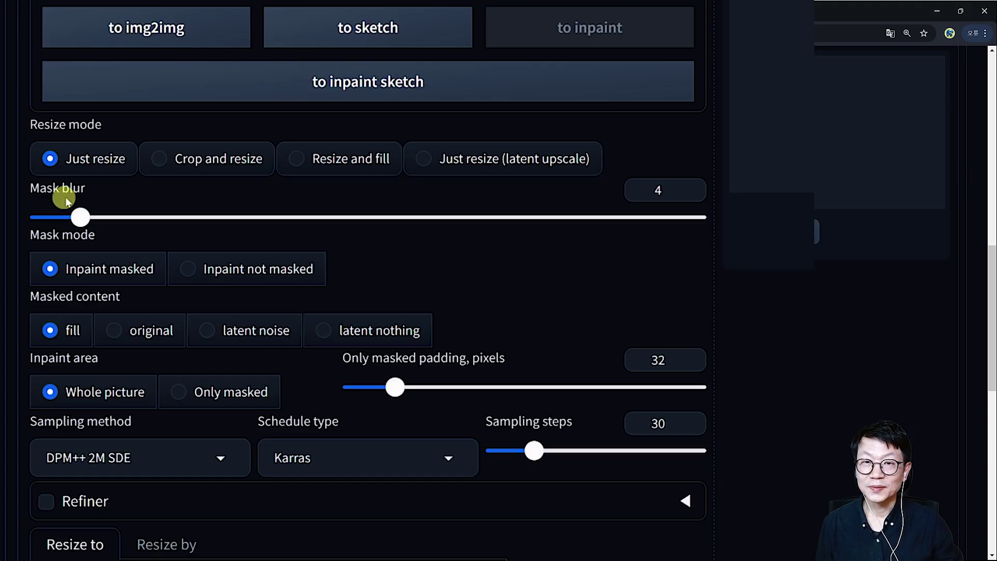
Examine the Mask blur, Mask mode and Masked content options in relation to the mask painted on the room image
scroll(65, 199, up, 5)
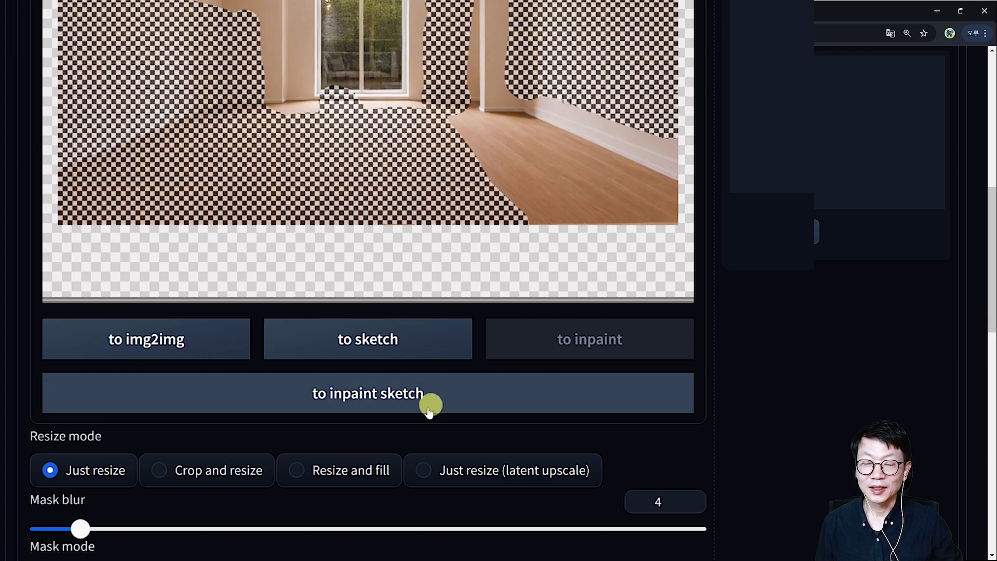
scroll(467, 405, down, 3)
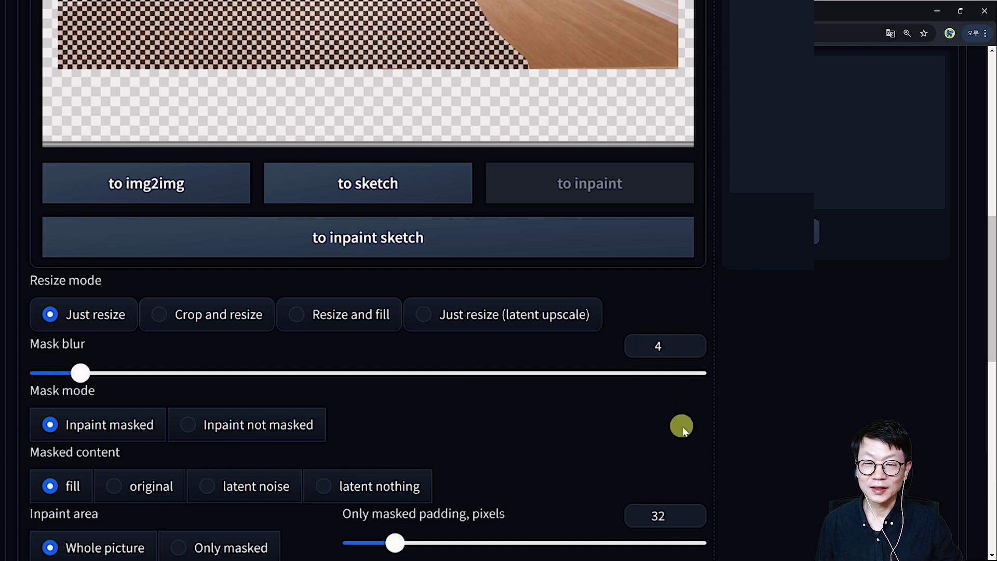
scroll(677, 448, down, 1)
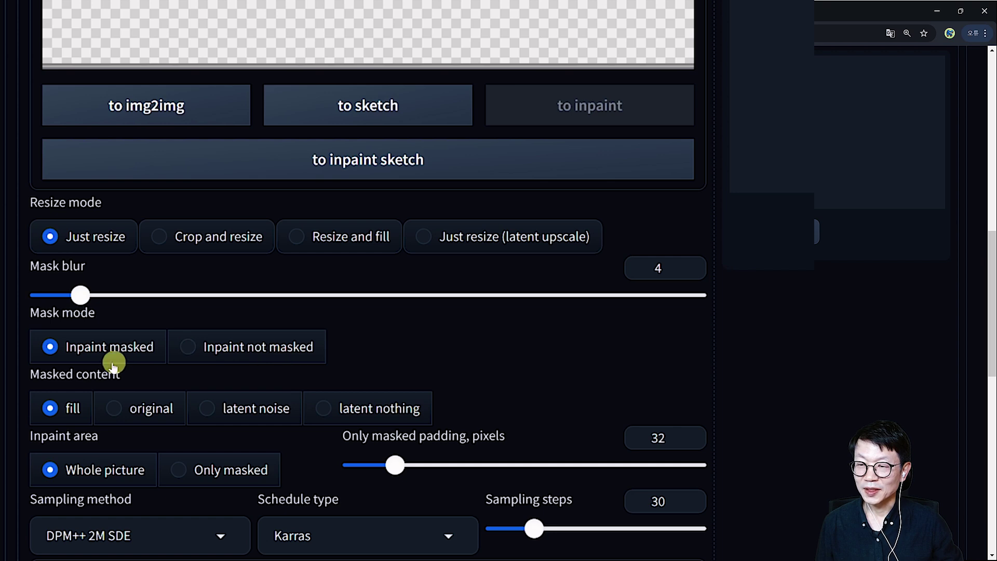
scroll(170, 373, up, 3)
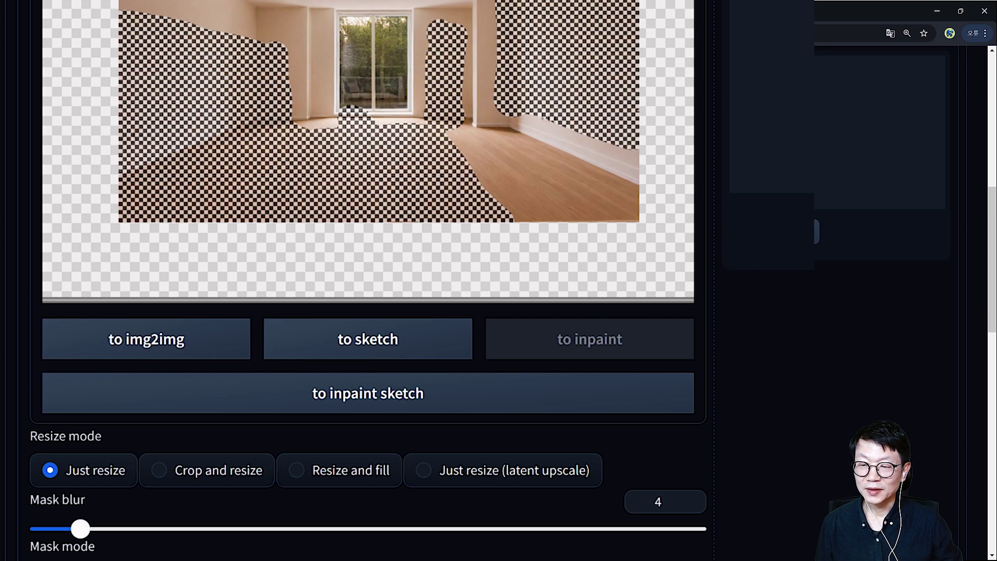
scroll(382, 517, down, 1)
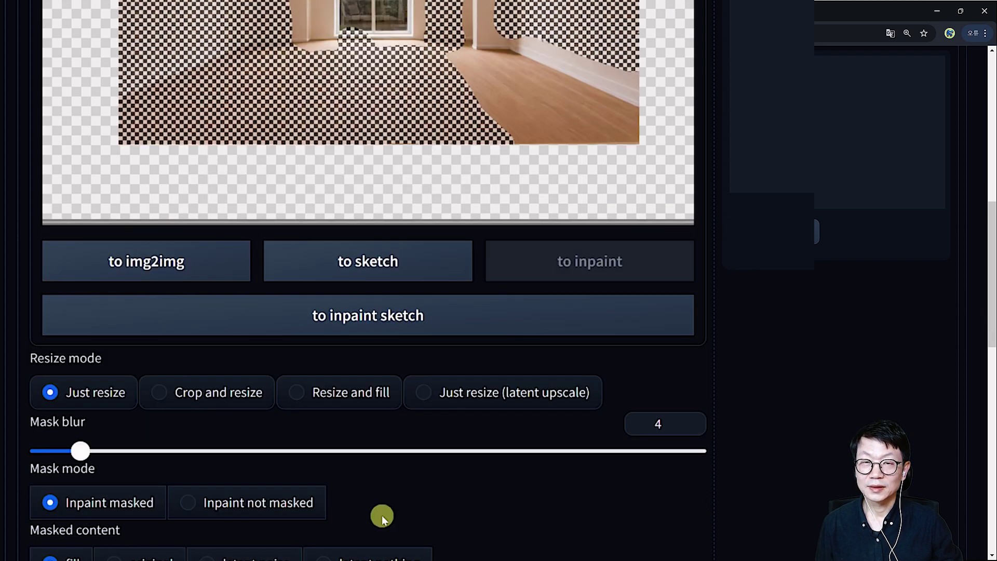
scroll(36, 319, down, 3)
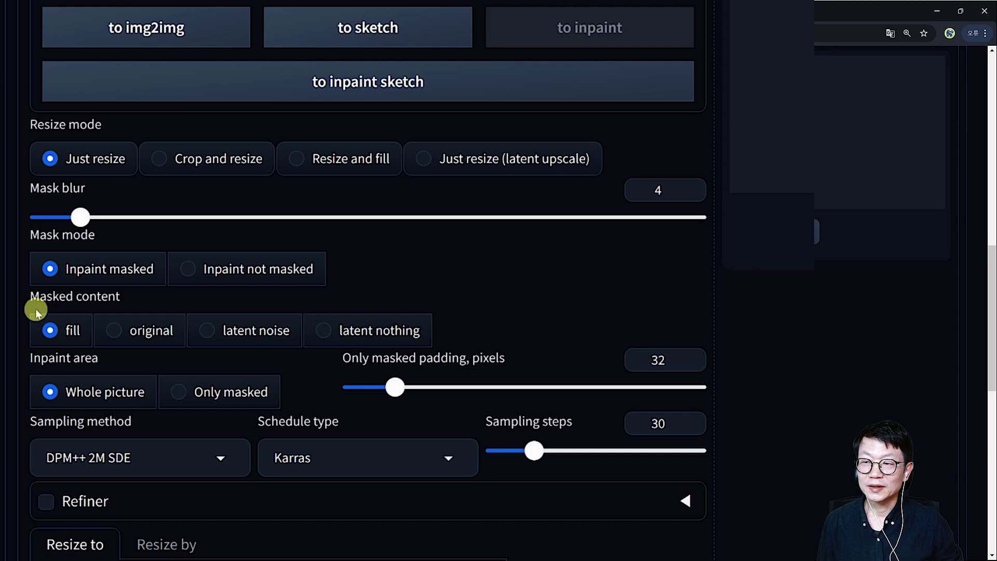
scroll(35, 319, down, 1)
scroll(117, 225, up, 5)
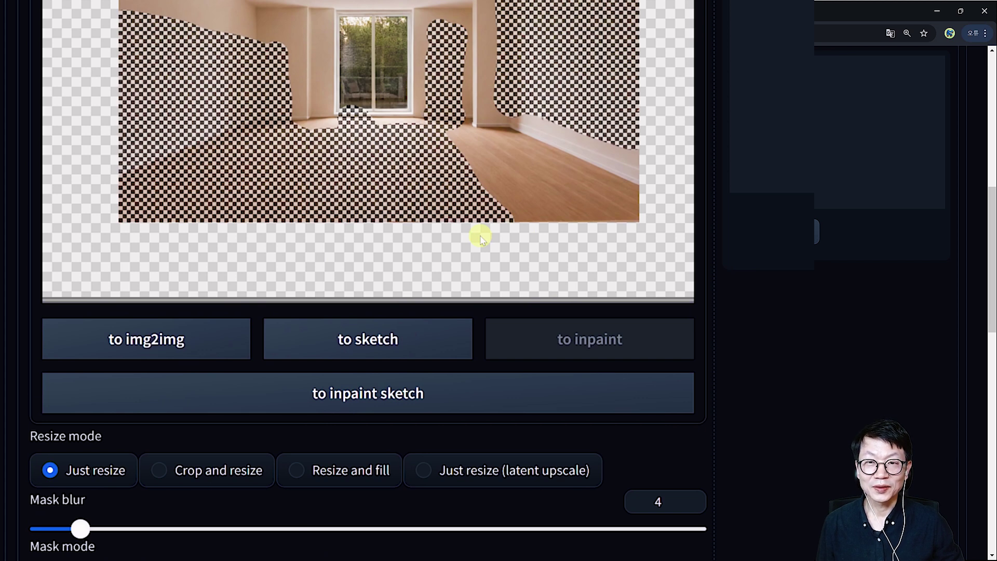
scroll(480, 238, down, 6)
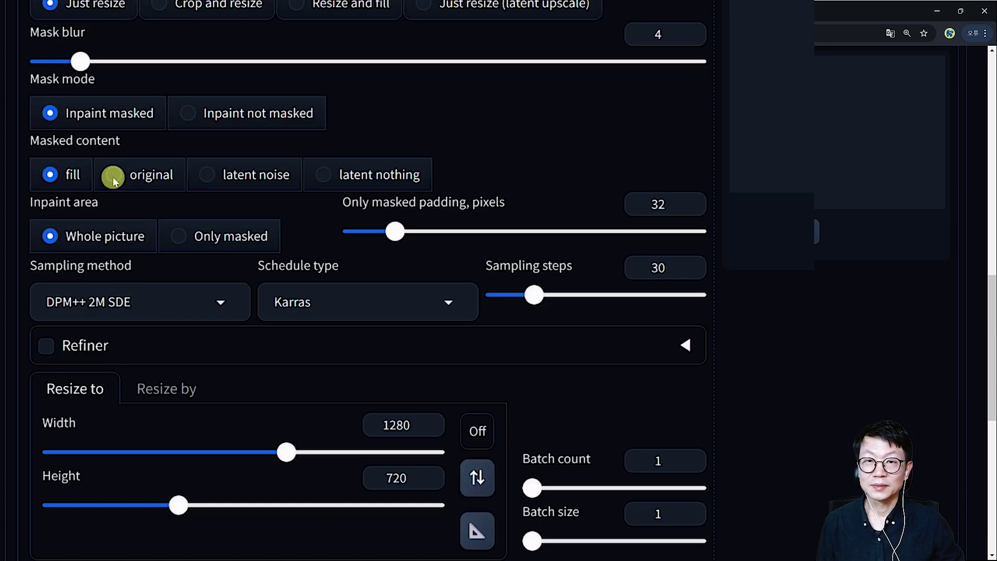
Try the original option for Masked content, considering it against the masked room image, and return the setting to fill
click(113, 176)
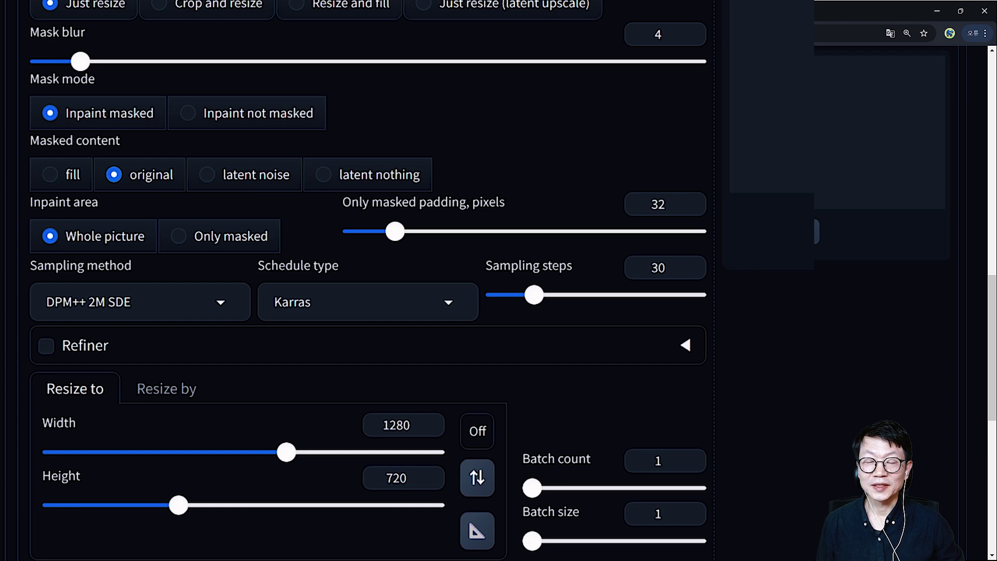
scroll(770, 246, up, 6)
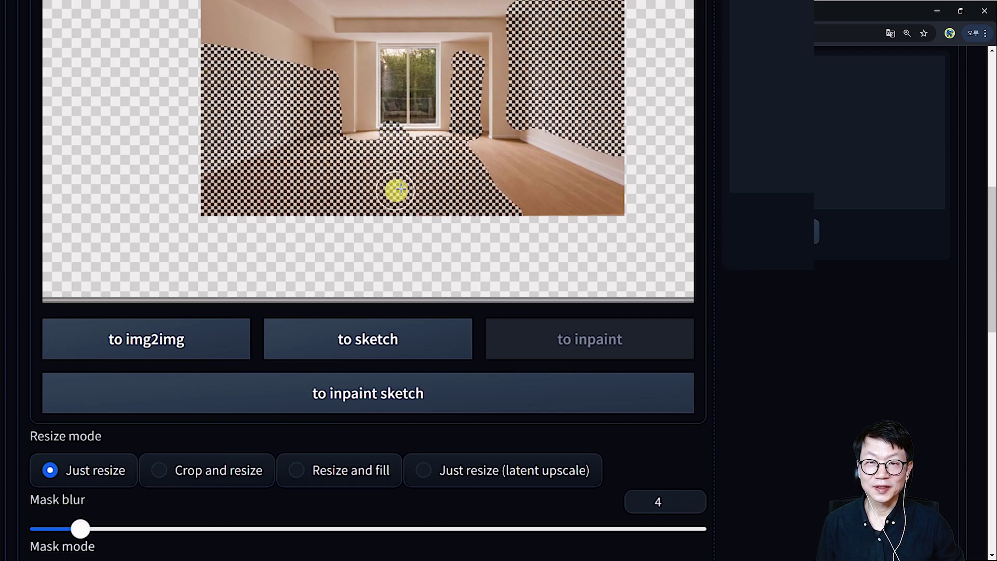
scroll(439, 196, up, 3)
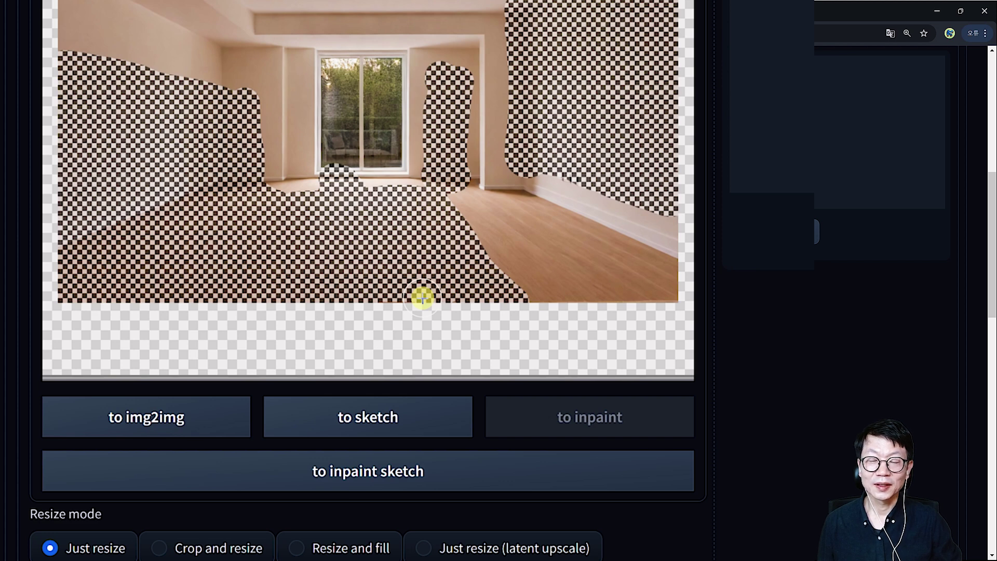
scroll(769, 446, down, 10)
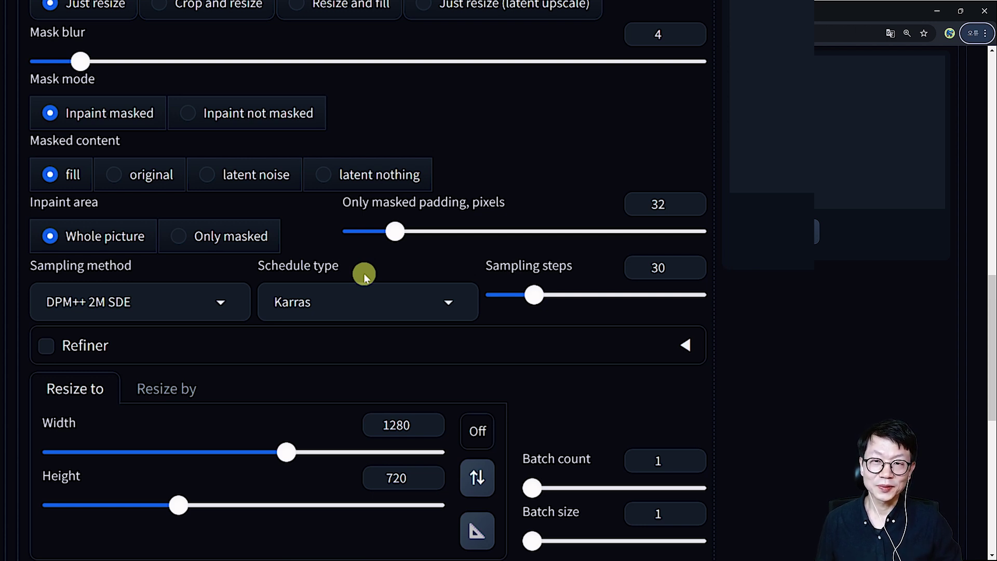
Try the Only masked option for Inpaint area, considering it against the masked room image, and return the setting to Whole picture
click(179, 236)
click(62, 247)
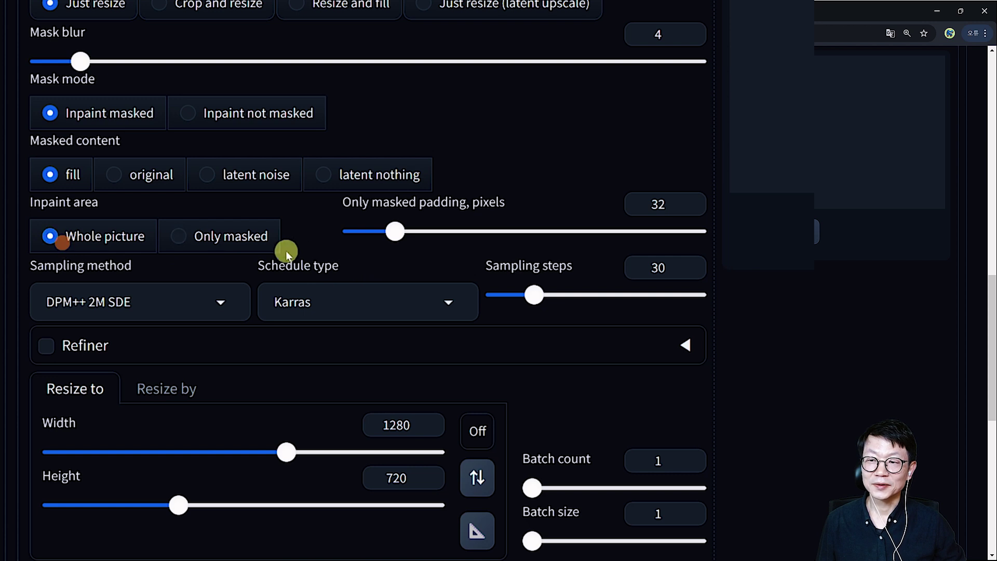
click(218, 239)
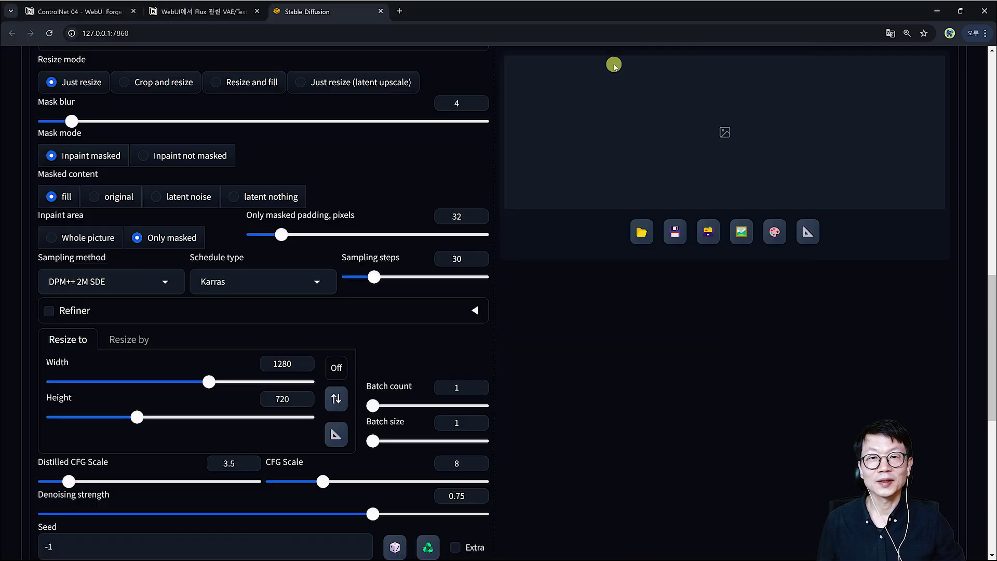
scroll(863, 173, up, 3)
scroll(863, 173, up, 10)
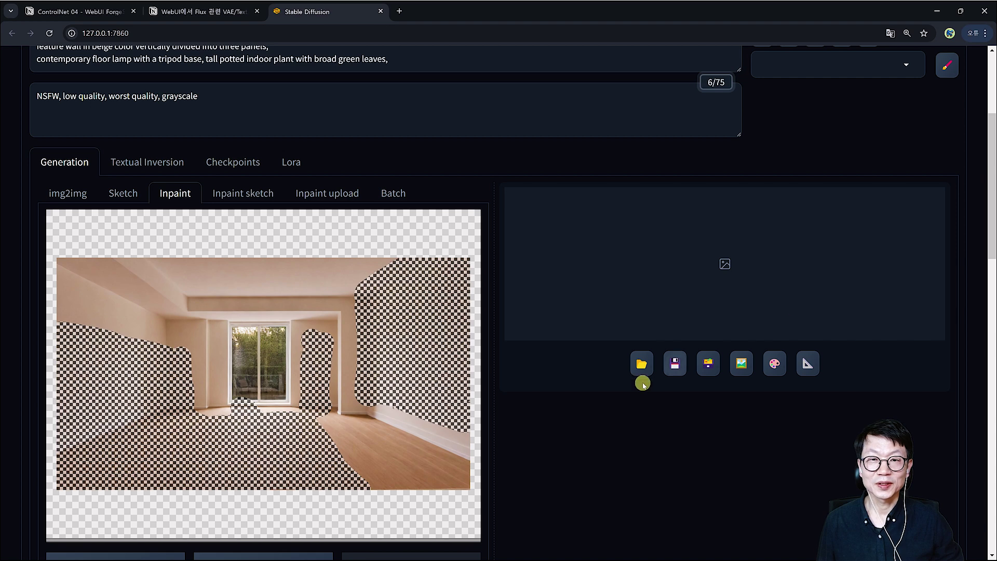
scroll(522, 411, down, 10)
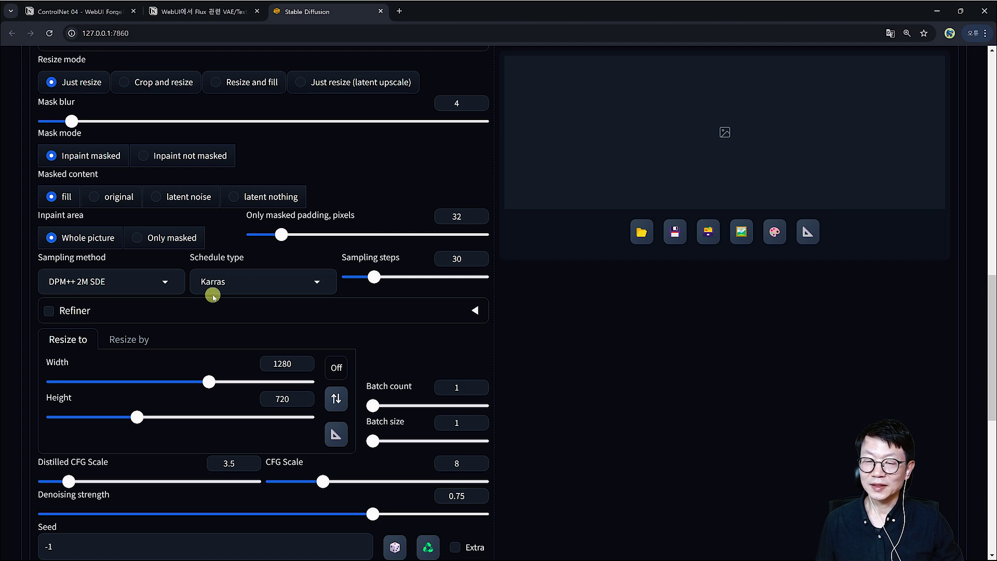
Enable ControlNet Unit 0 with an independent control image and load the black-and-white line drawing of the furnished living room
scroll(488, 327, down, 5)
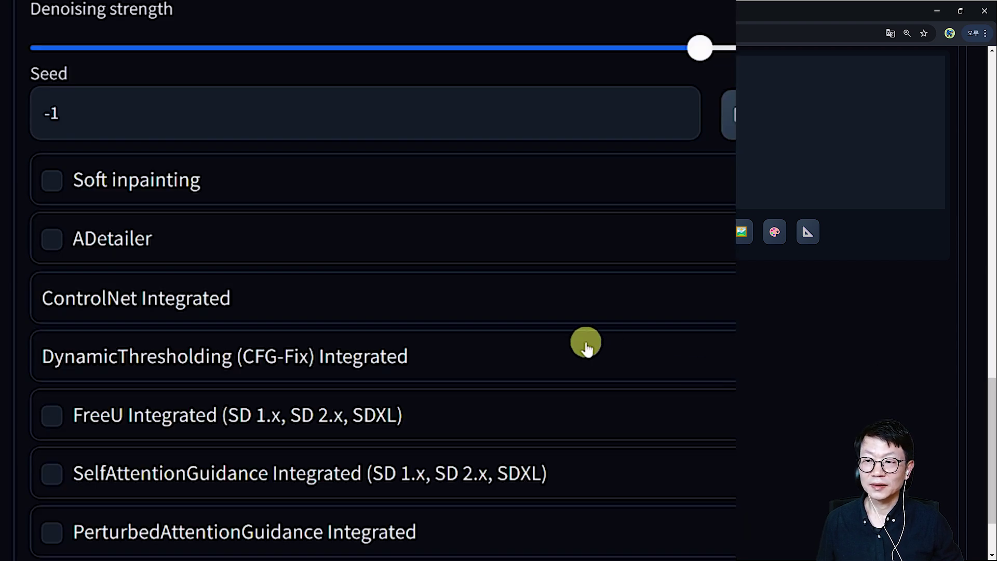
click(512, 304)
scroll(62, 158, down, 3)
click(62, 158)
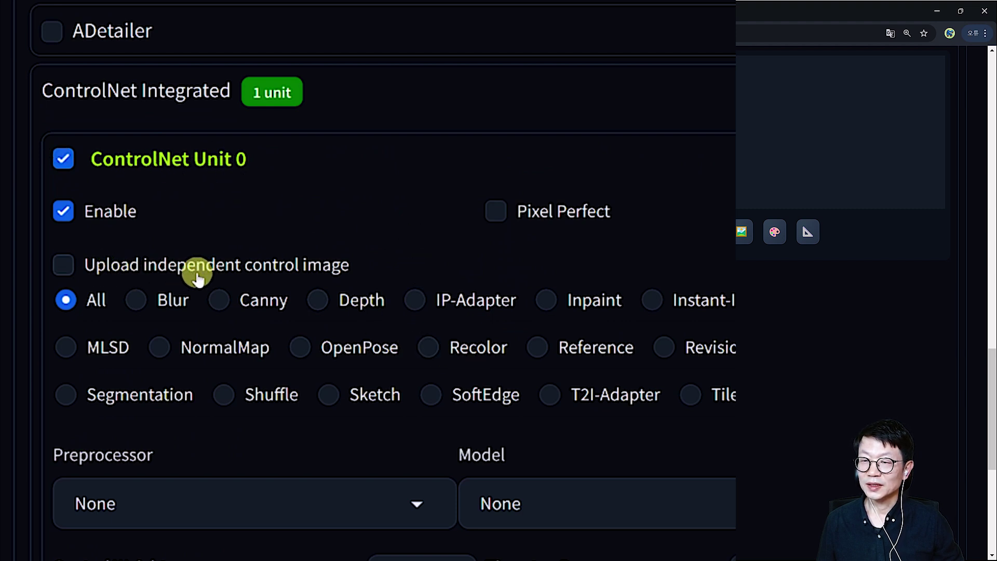
click(64, 265)
click(473, 416)
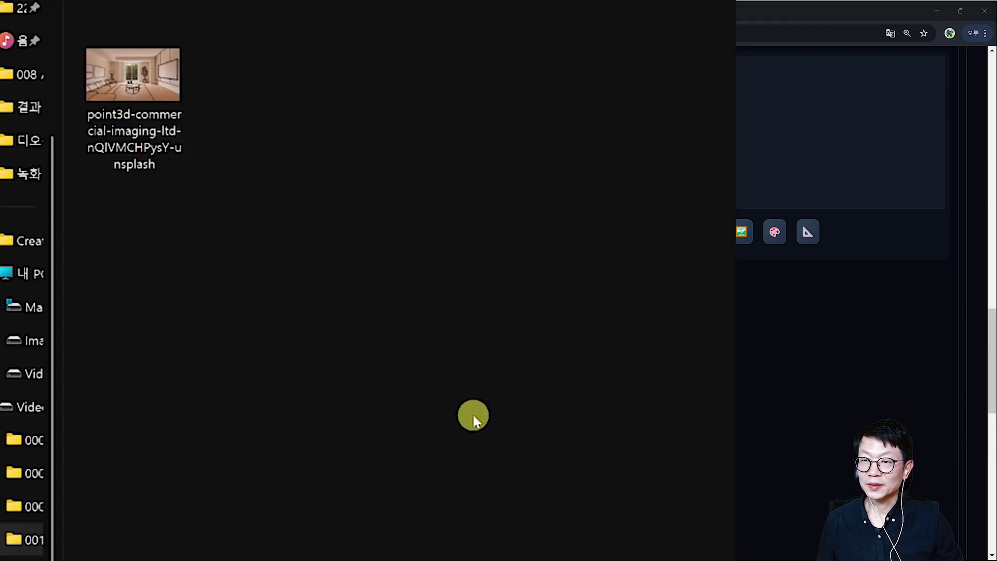
double_click(500, 1)
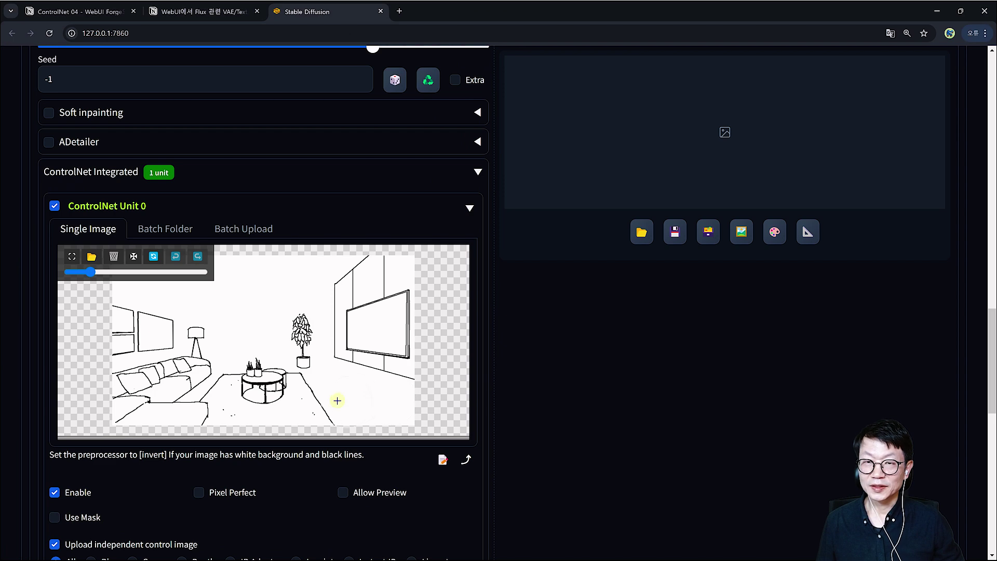
Turn on Pixel Perfect and Allow Preview for ControlNet Unit 0 and set its control type to Sketch
scroll(461, 300, down, 6)
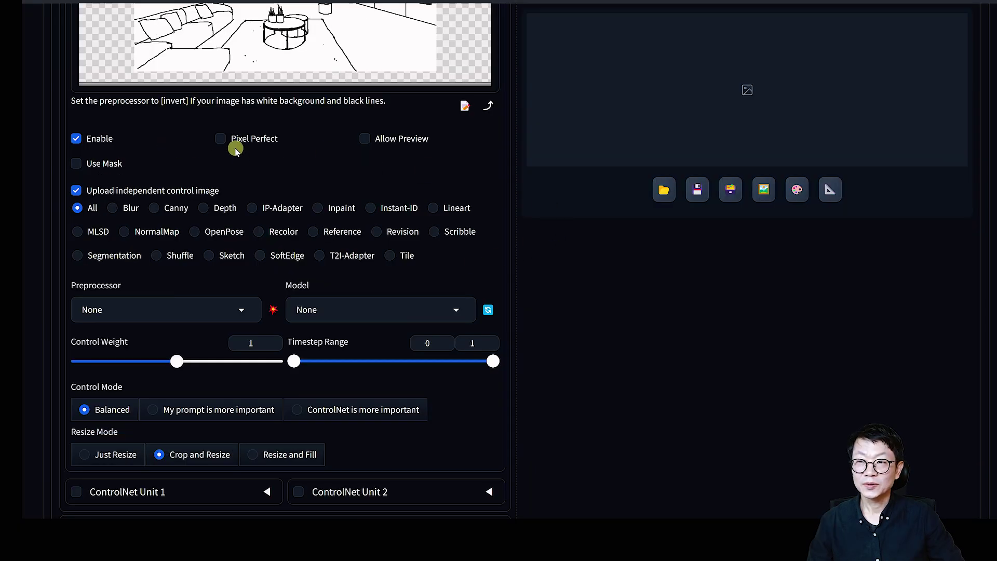
click(221, 138)
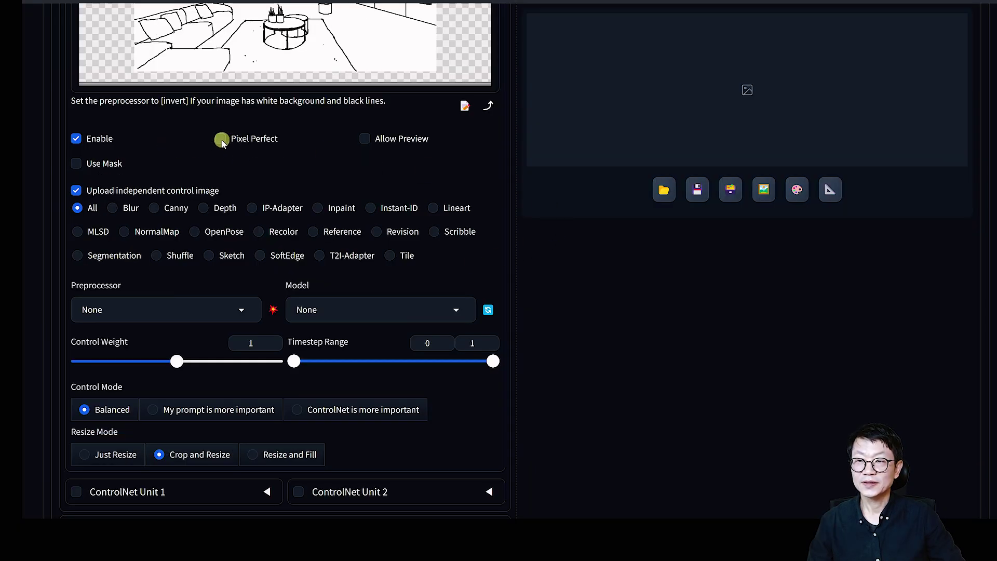
click(364, 140)
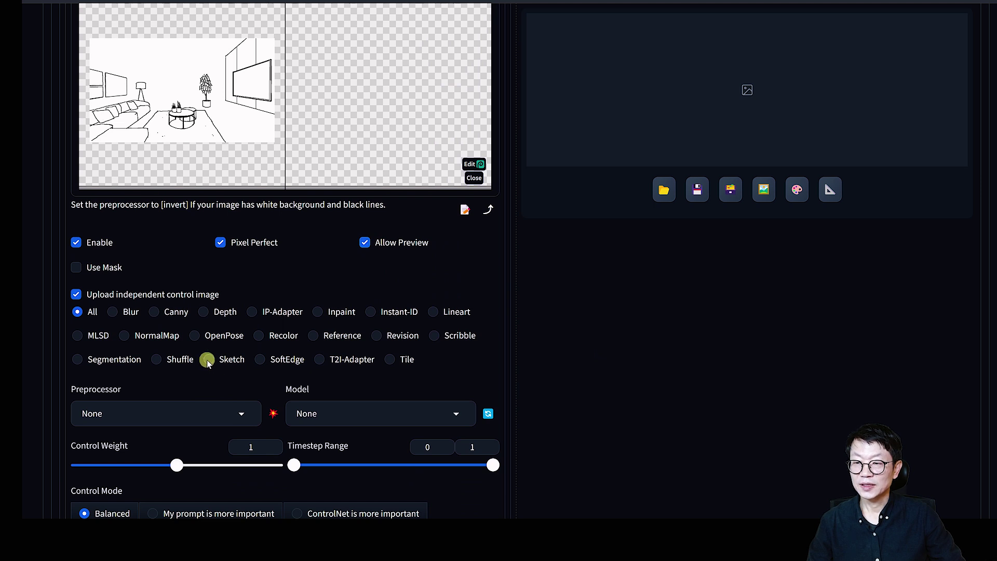
click(208, 359)
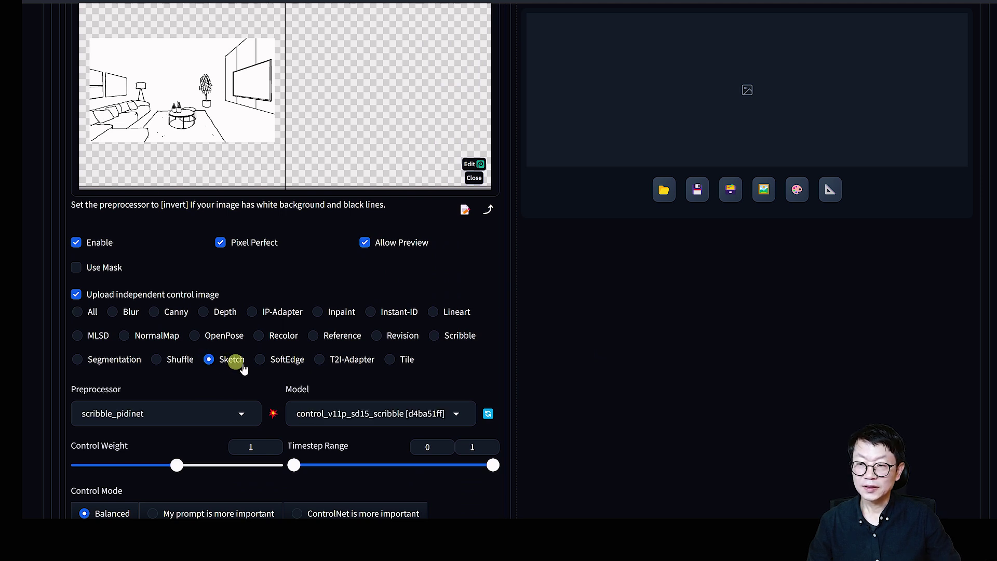
Try the Scribble control type, check which models it offers, and return the control type to Sketch
click(434, 335)
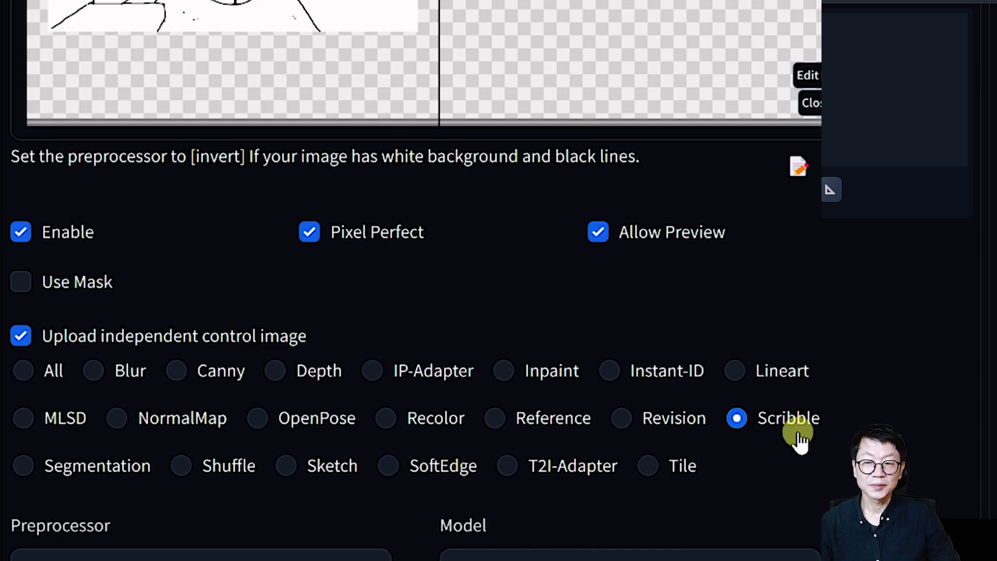
click(623, 555)
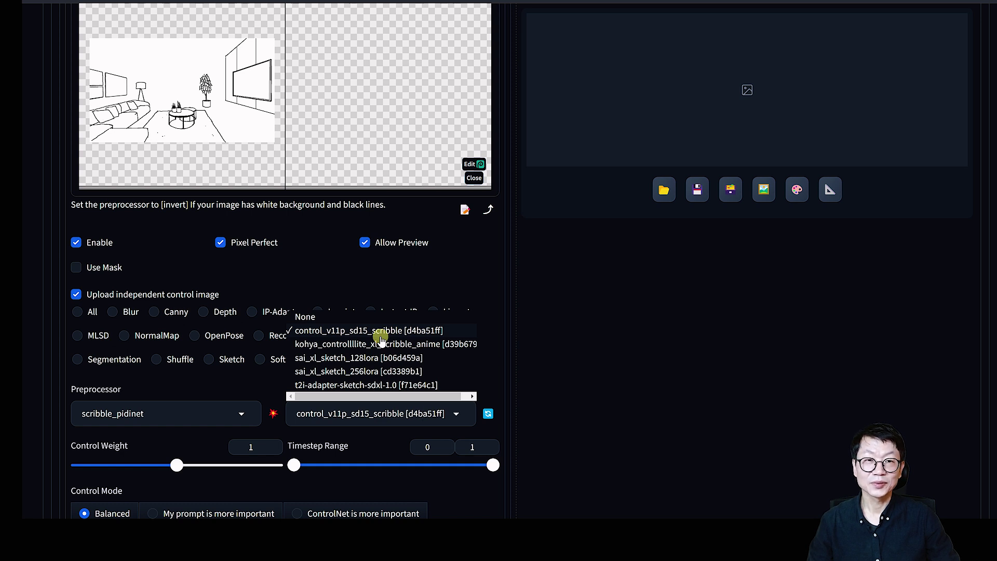
click(482, 351)
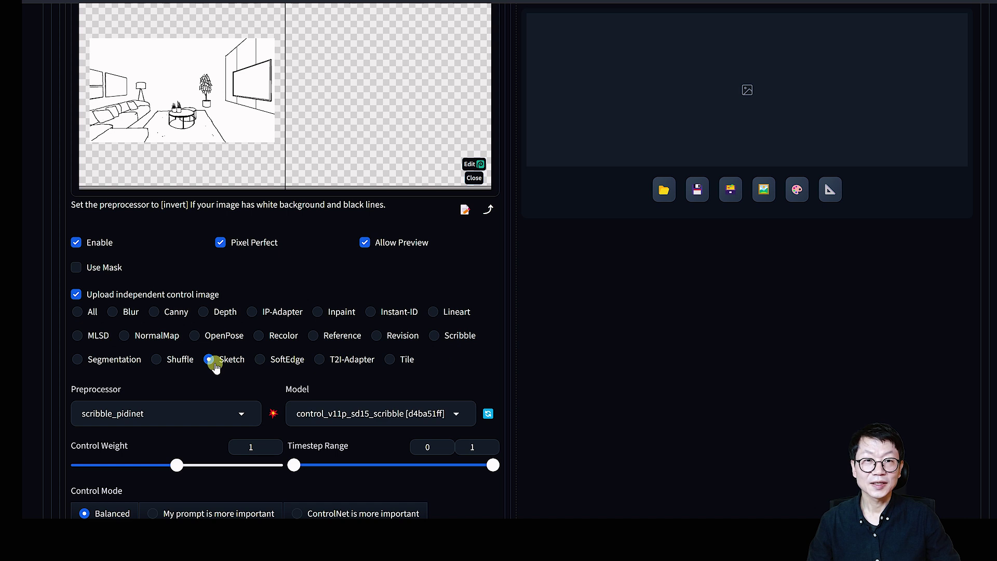
Preview the line drawing with the scribble_pidinet preprocessor and set the ControlNet model to sai_xl_sketch_256lora [cd3389b1]
click(236, 413)
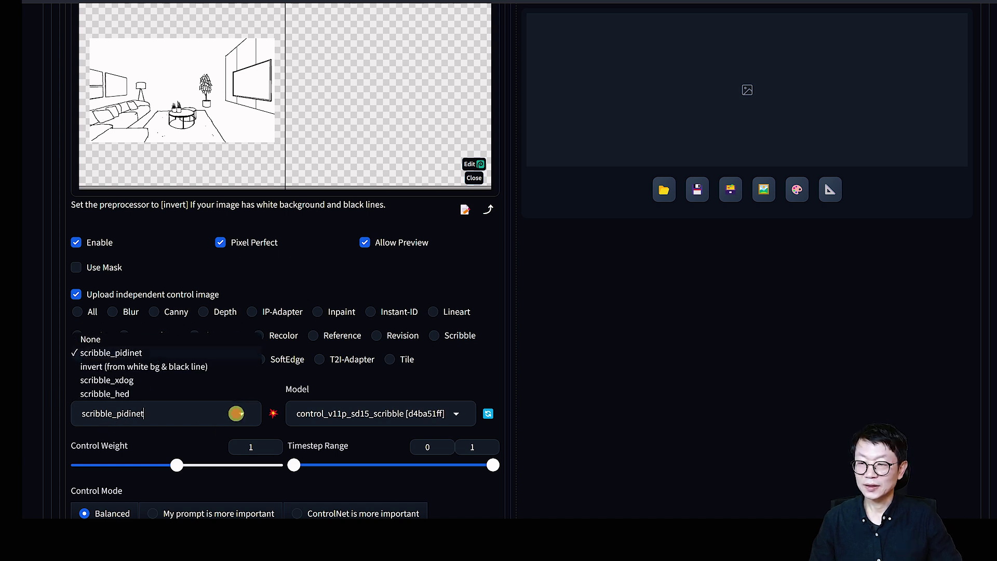
click(129, 353)
click(273, 414)
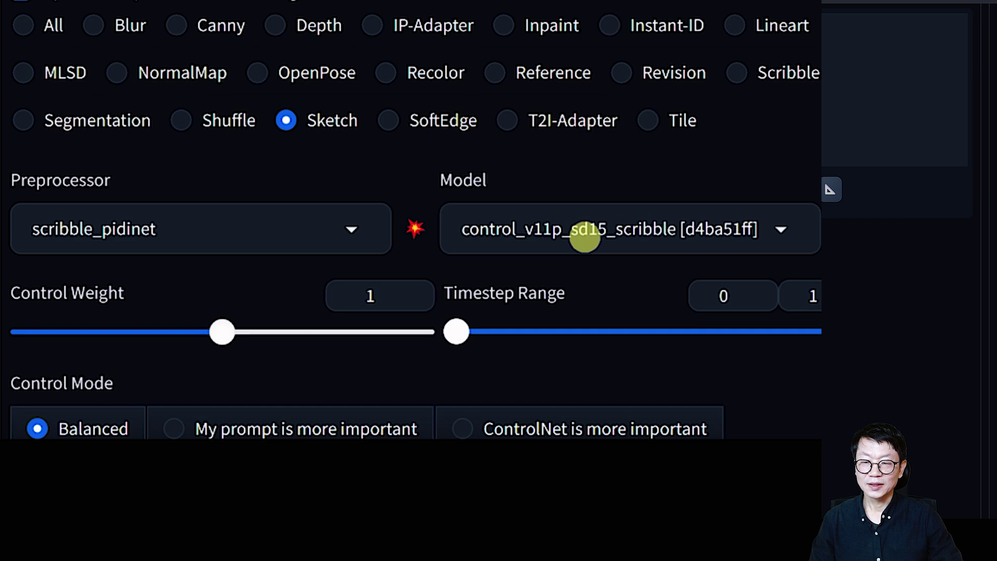
click(682, 229)
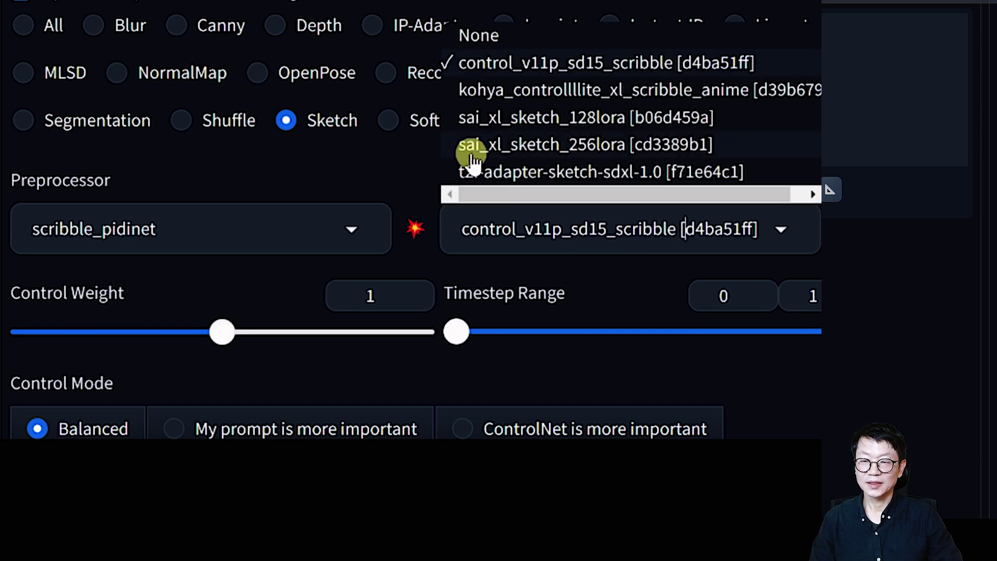
click(592, 146)
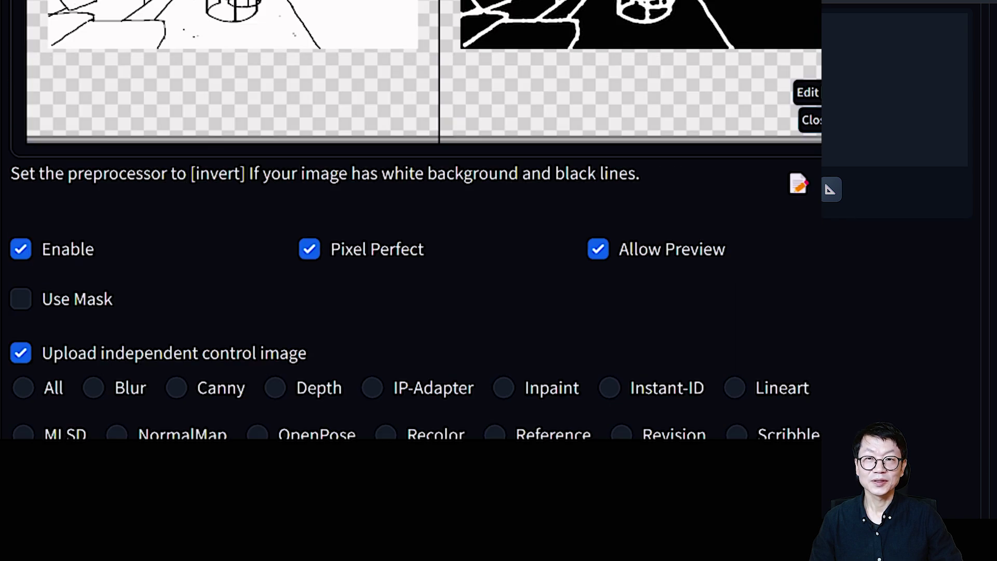
Set the Denoising strength to 0.5 and keep the seed random at -1
scroll(118, 306, up, 5)
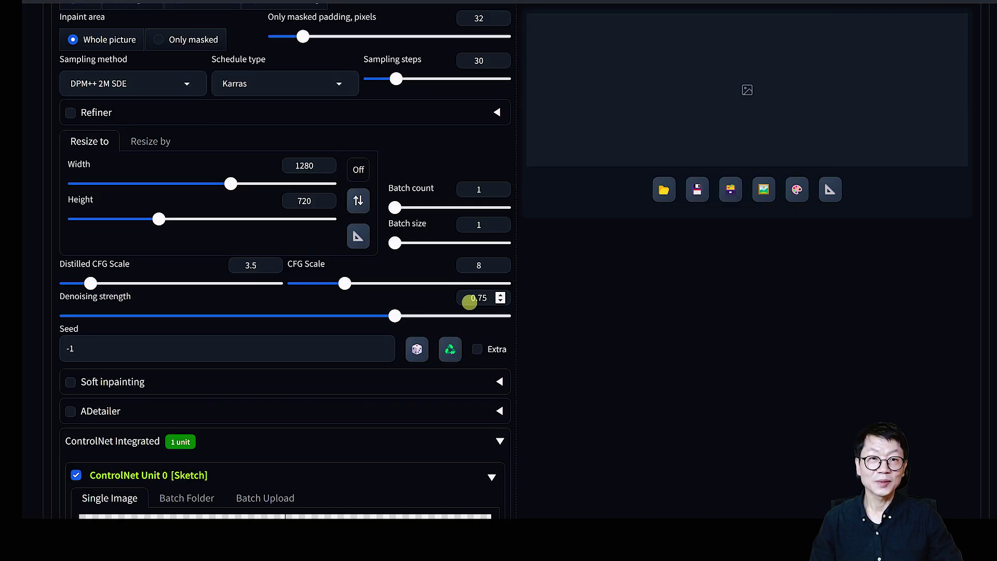
double_click(469, 302)
text(0.5)
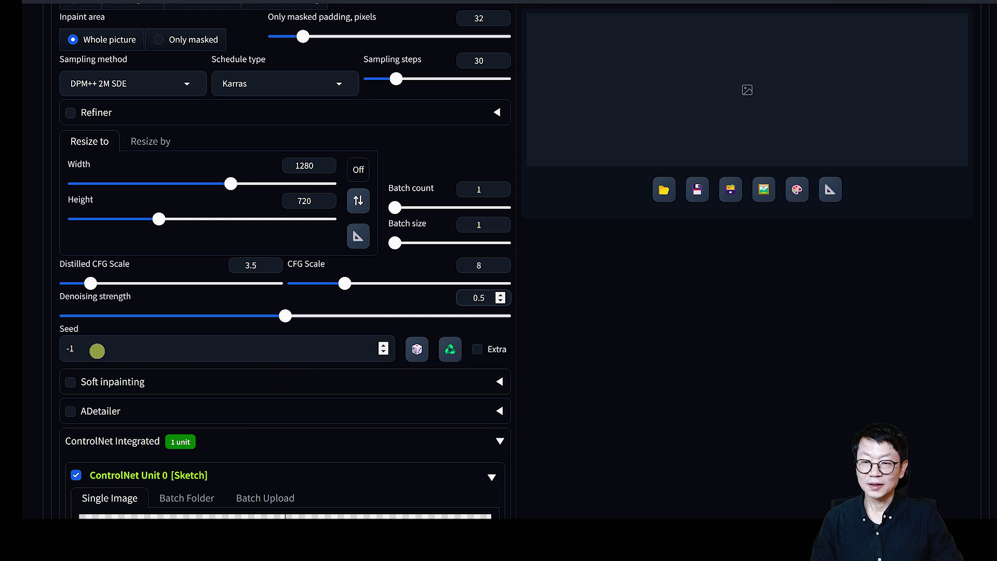
click(416, 350)
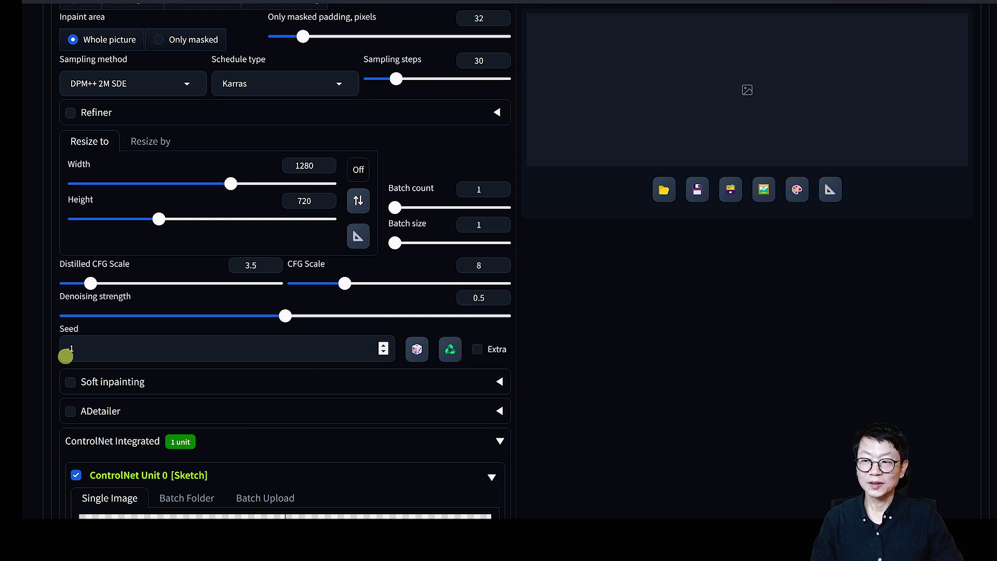
Review the prompts, the masked room image, the inpaint and sampling settings, and the ControlNet Sketch unit before generating
scroll(682, 378, up, 2)
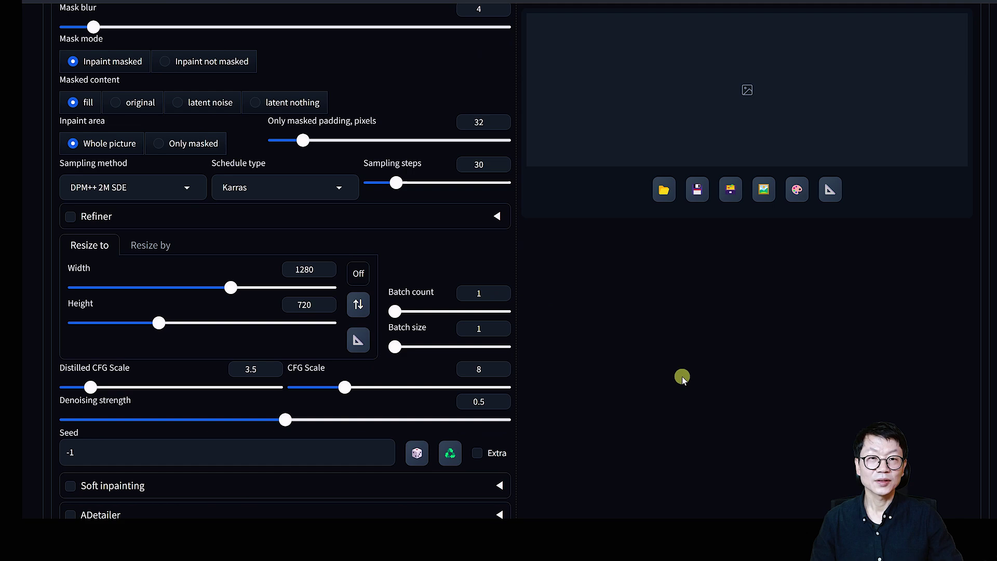
scroll(681, 376, up, 15)
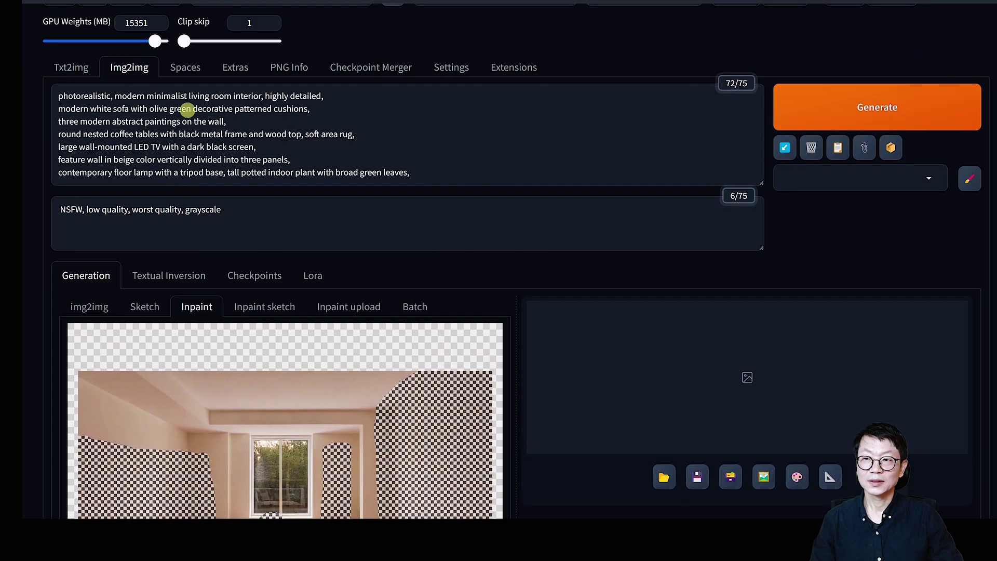
scroll(491, 299, down, 4)
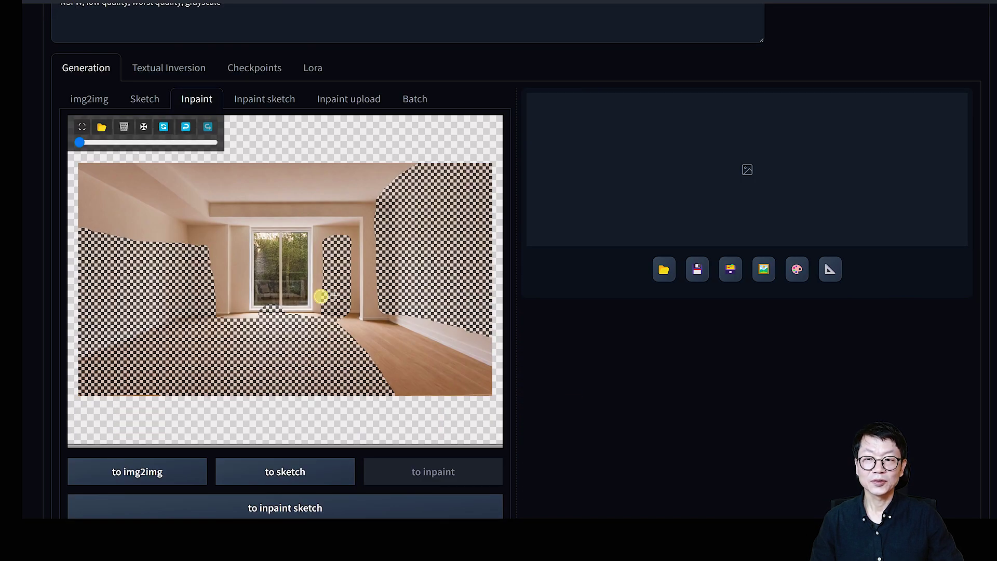
scroll(605, 366, down, 12)
scroll(602, 326, down, 2)
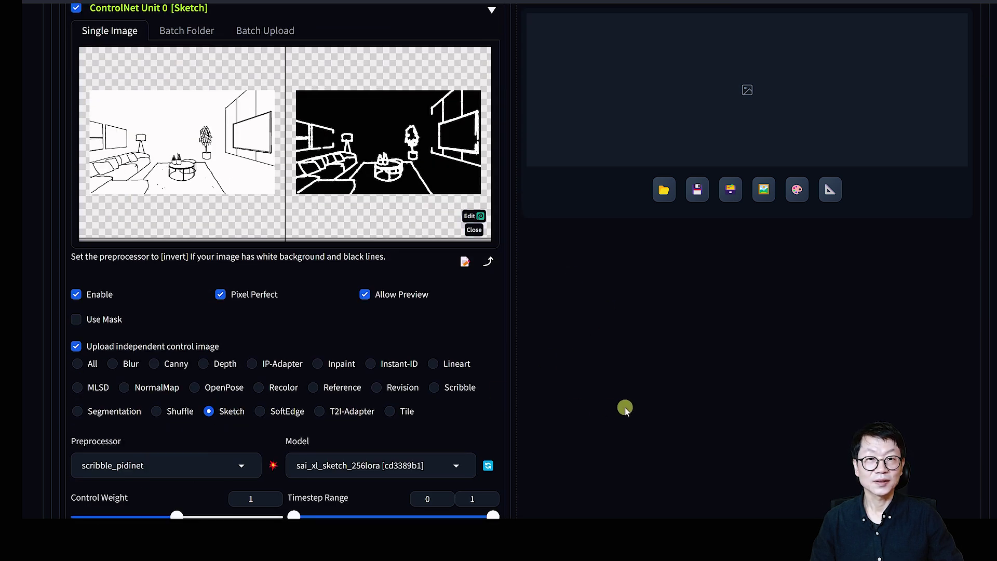
scroll(625, 409, up, 4)
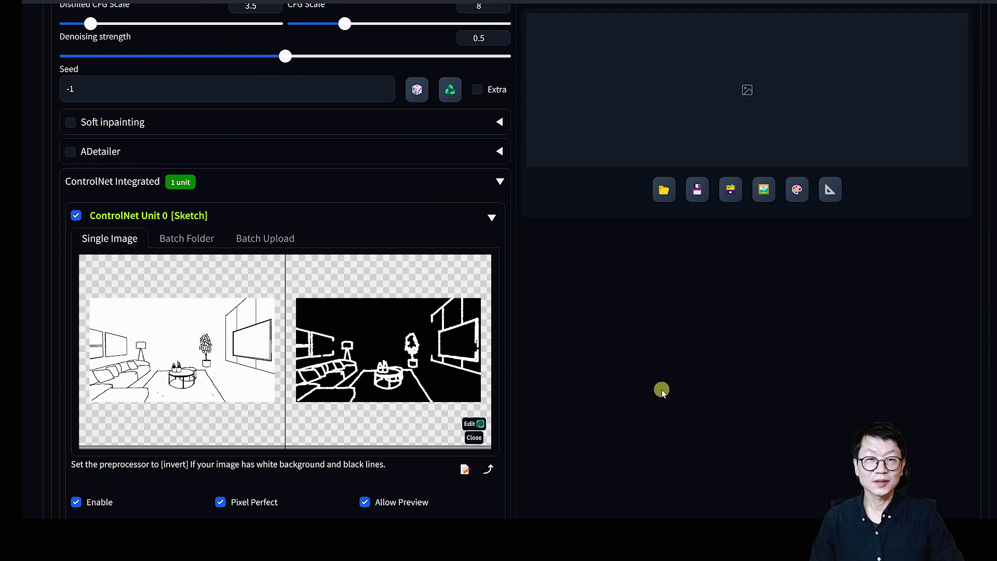
scroll(661, 390, up, 5)
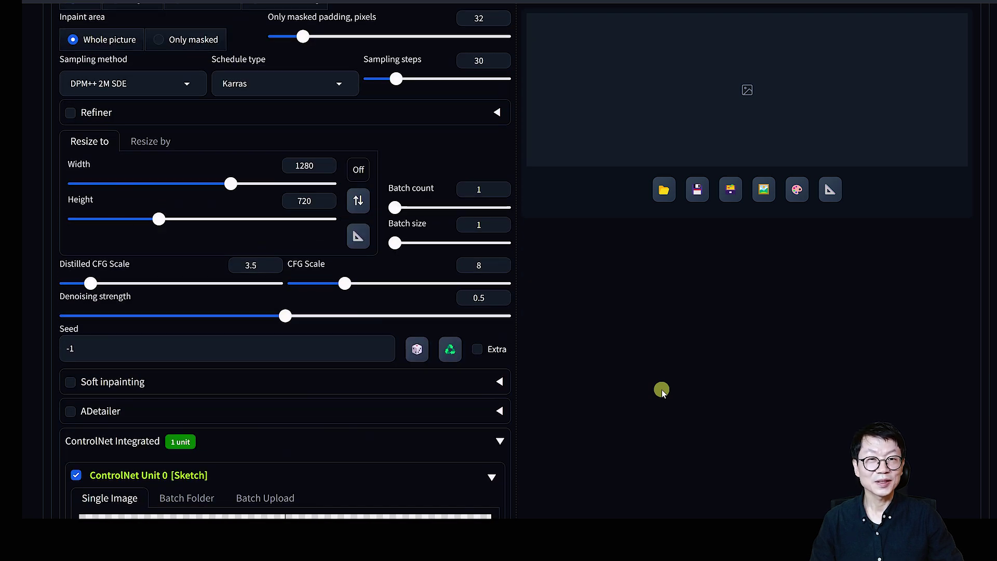
scroll(662, 389, up, 10)
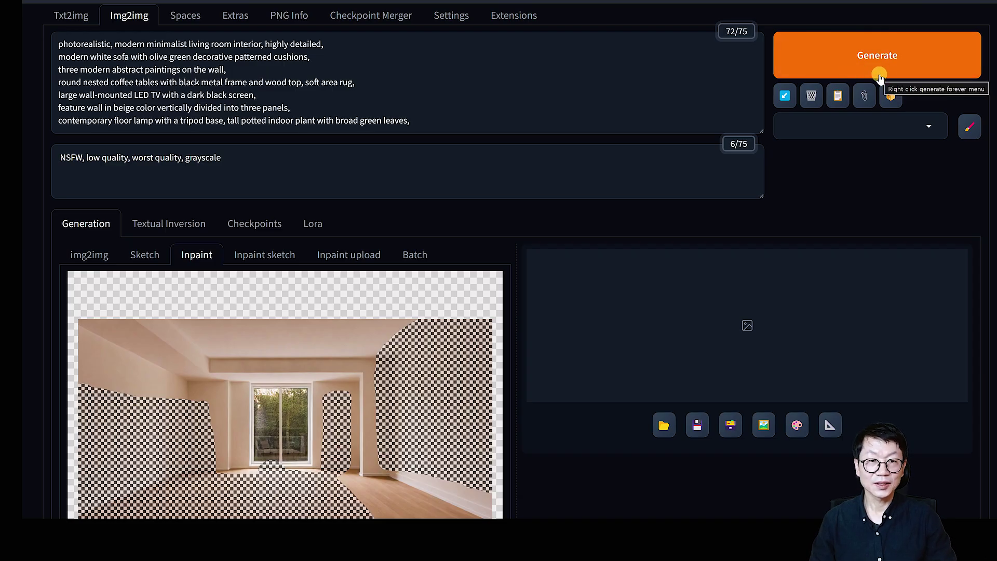
Generate the furnished room image and compare the result with the masked room image and the prompt
scroll(631, 270, down, 6)
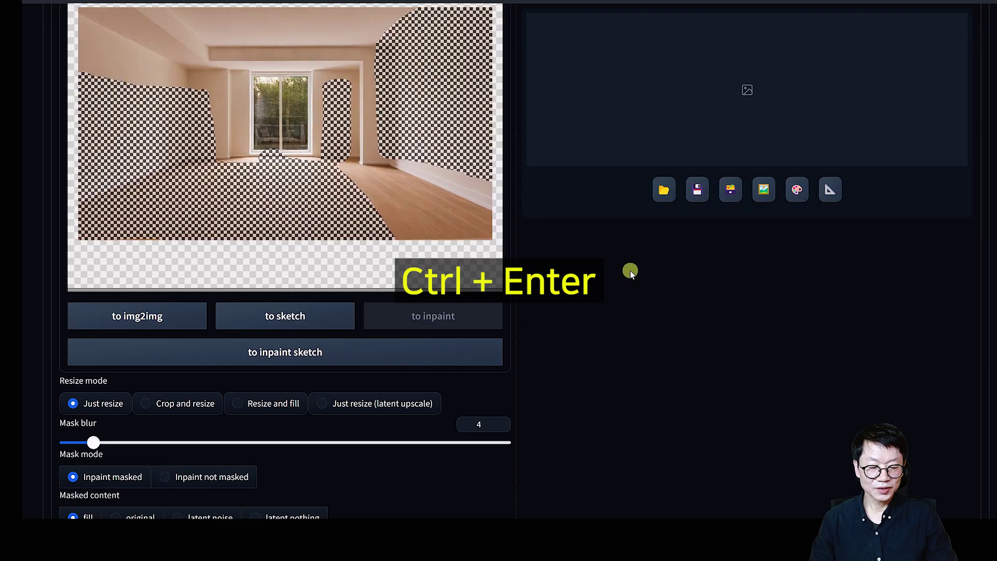
key(ctrl+Return)
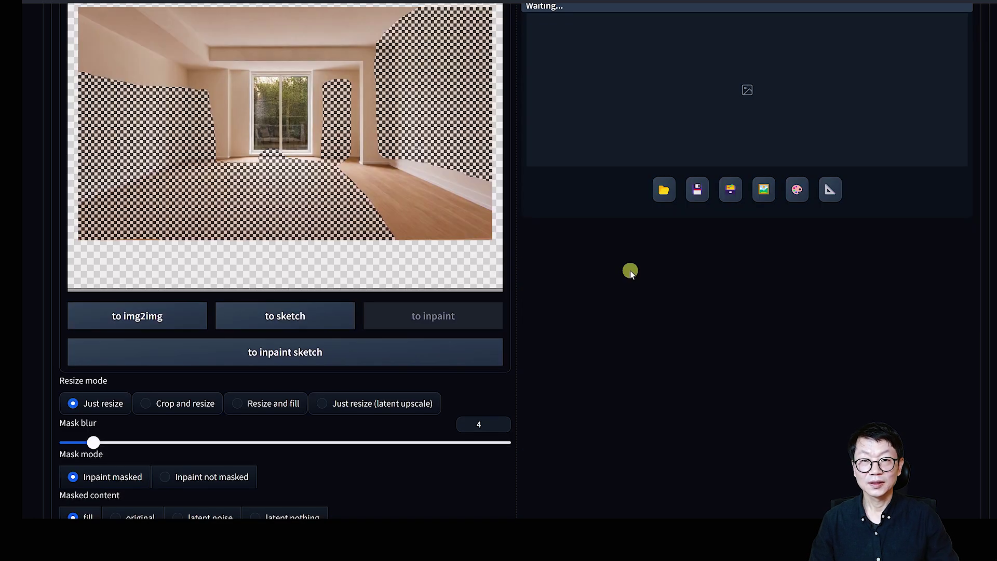
scroll(644, 270, up, 2)
scroll(644, 270, up, 1)
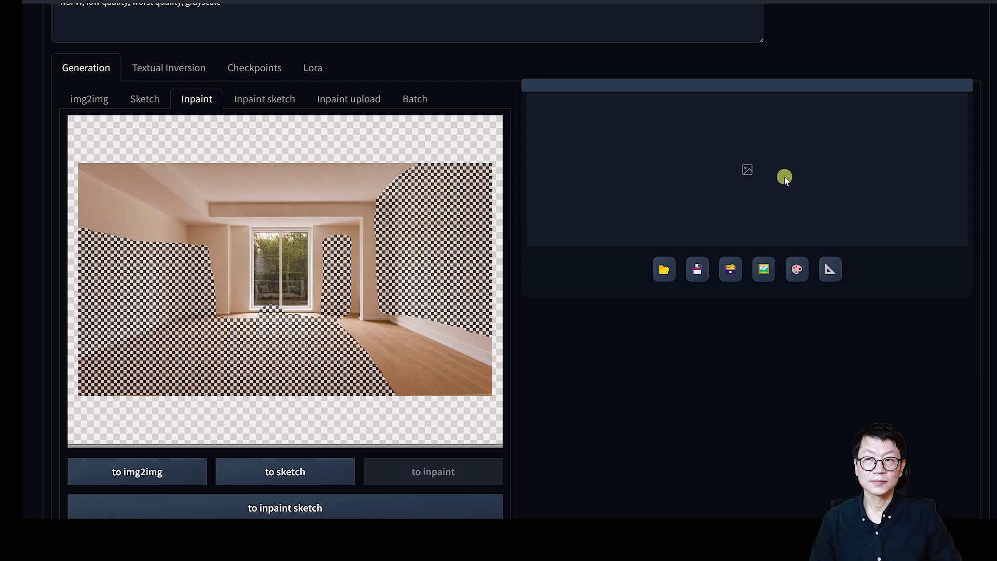
scroll(651, 433, down, 10)
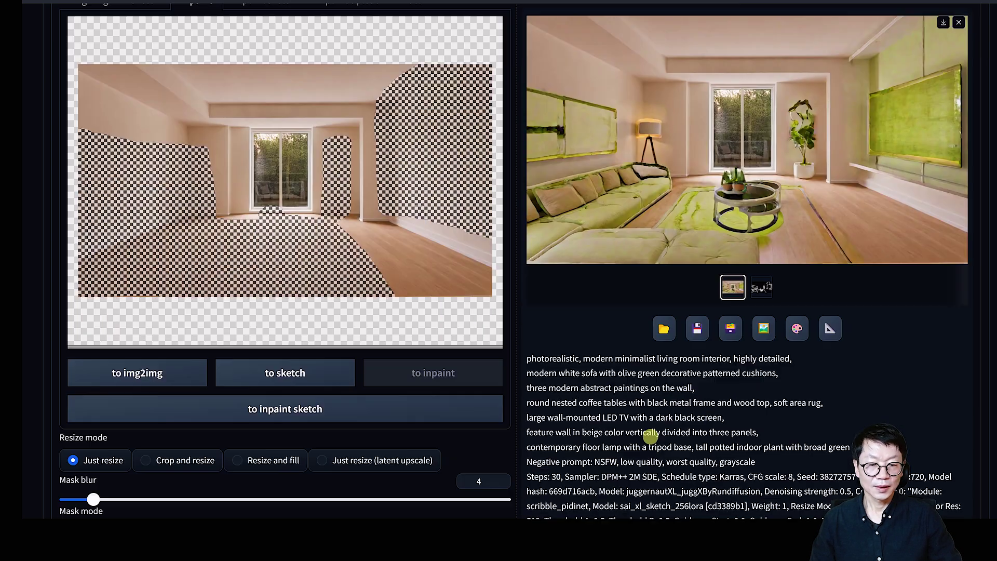
scroll(672, 430, up, 8)
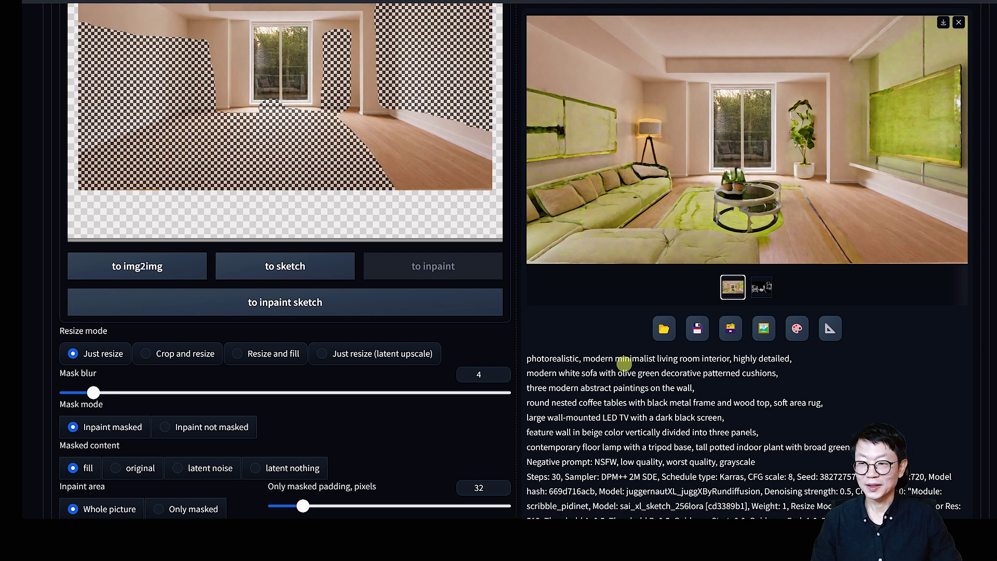
scroll(623, 364, down, 1)
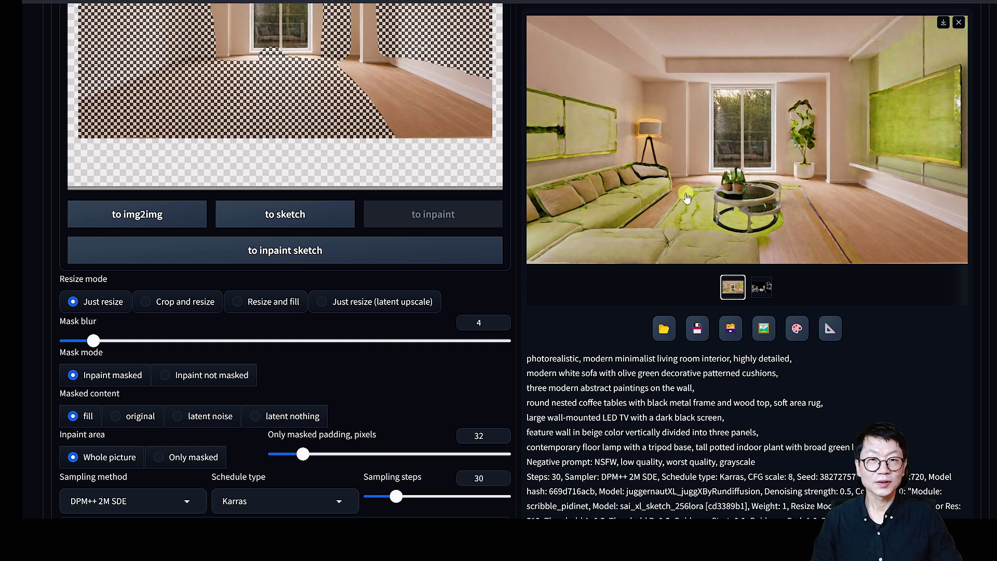
Switch to the practice notes page and examine the separate line drawings of the sofa, table, wall panels, lamp and plant
key(alt+Tab)
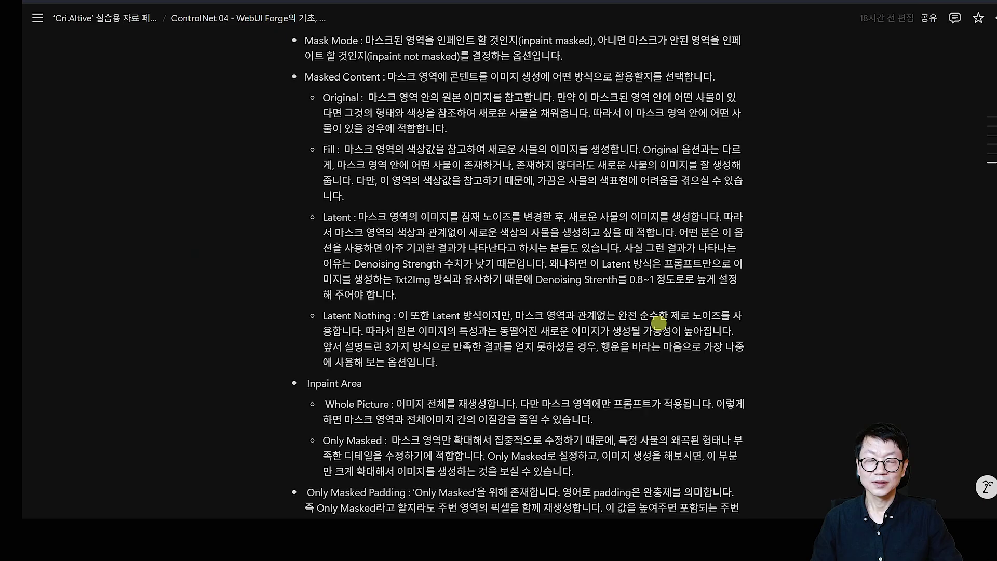
scroll(659, 323, down, 9)
scroll(658, 323, down, 9)
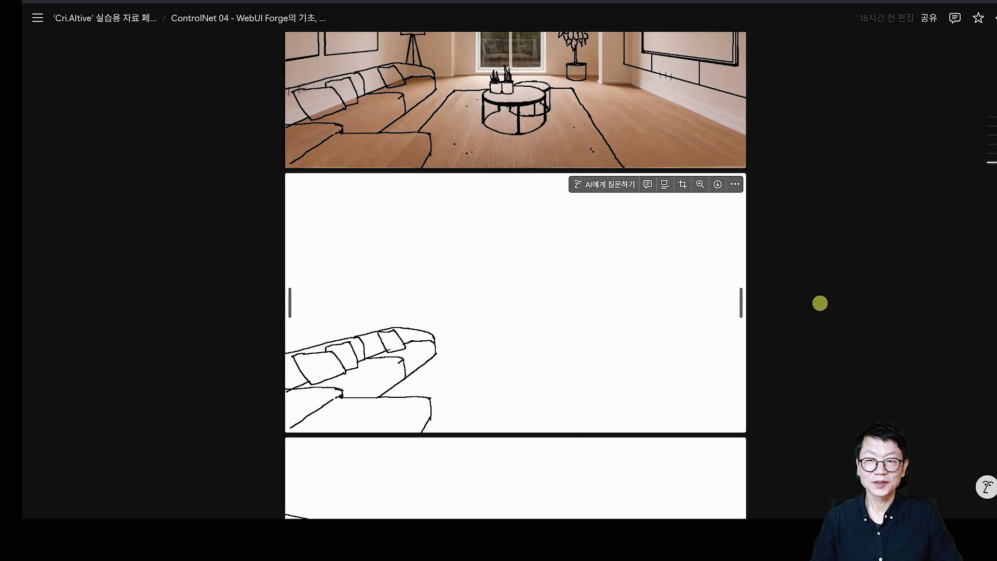
scroll(365, 305, down, 5)
scroll(578, 316, down, 3)
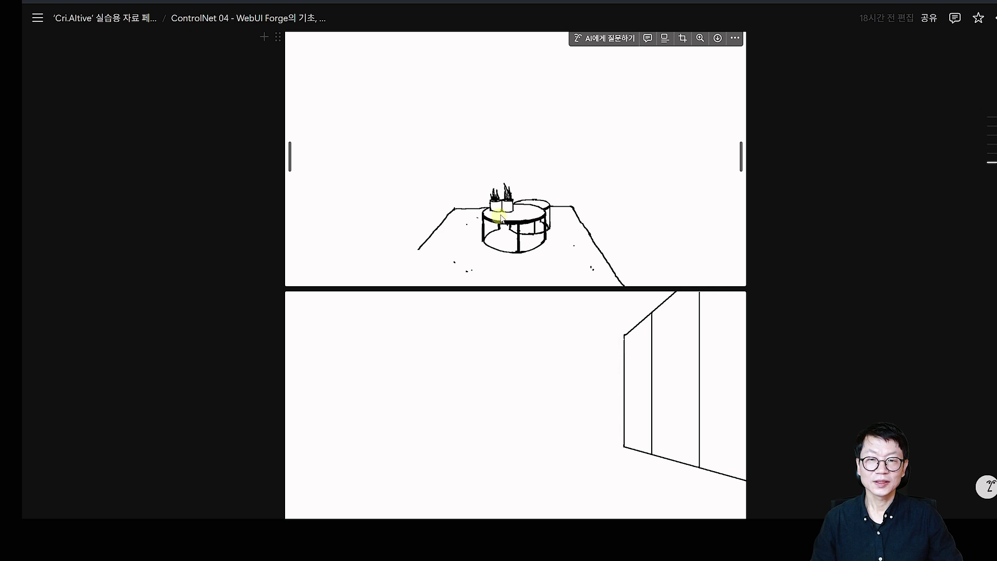
scroll(612, 285, down, 3)
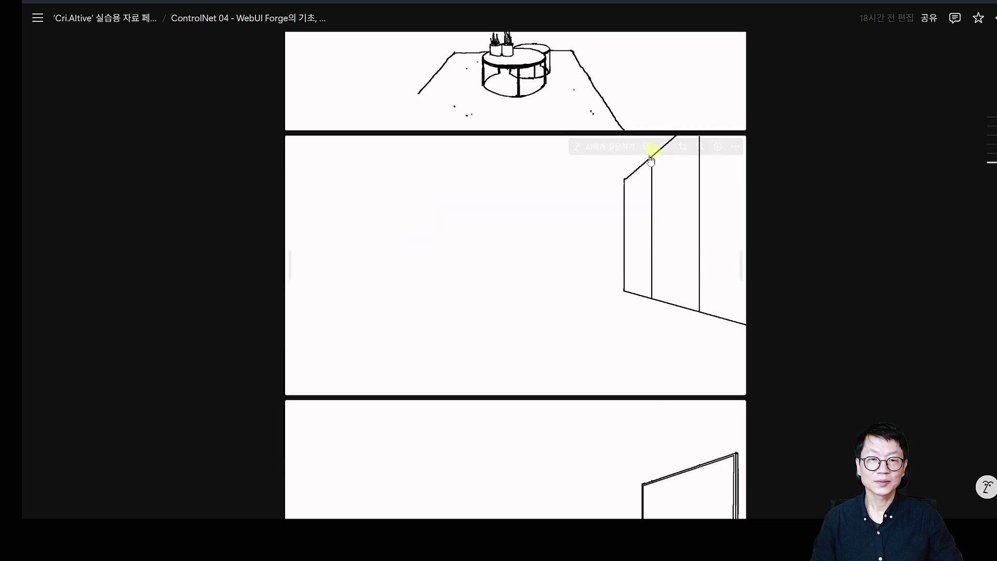
scroll(758, 291, down, 4)
scroll(587, 301, down, 7)
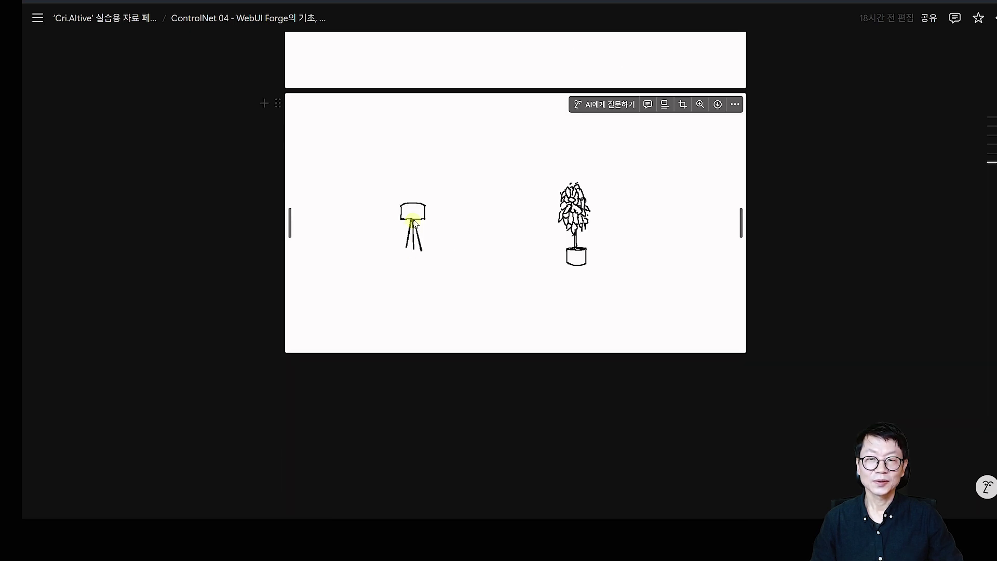
scroll(829, 315, up, 10)
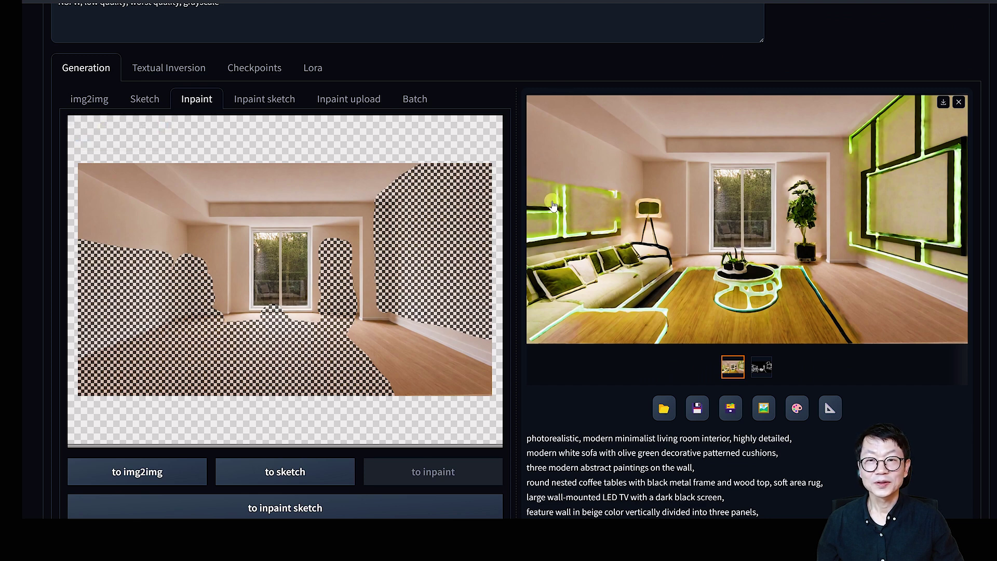
Clear the inpaint mask in WebUI Forge and paint a new one covering only the sofa area at the room's lower left
click(617, 383)
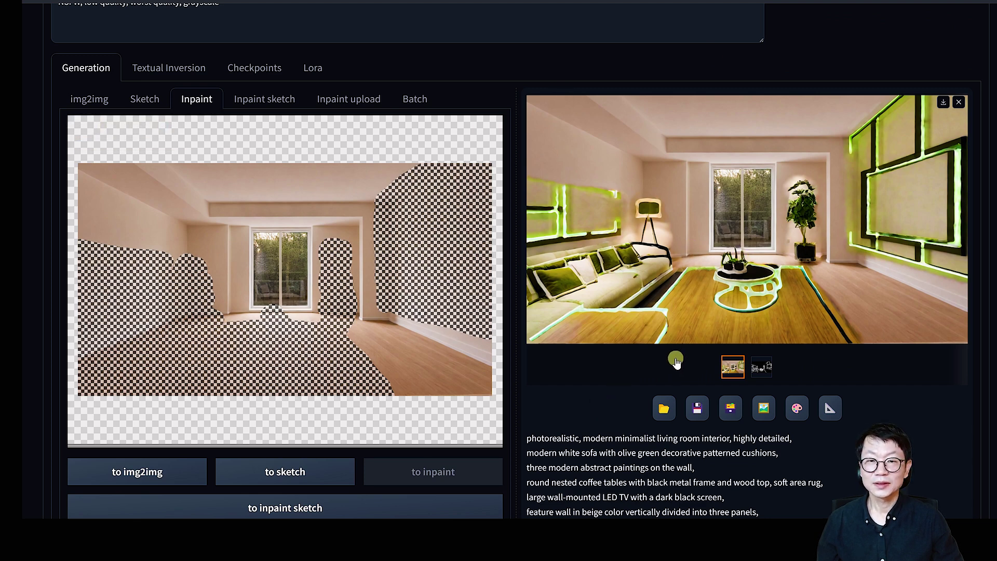
mouse_move(322, 327)
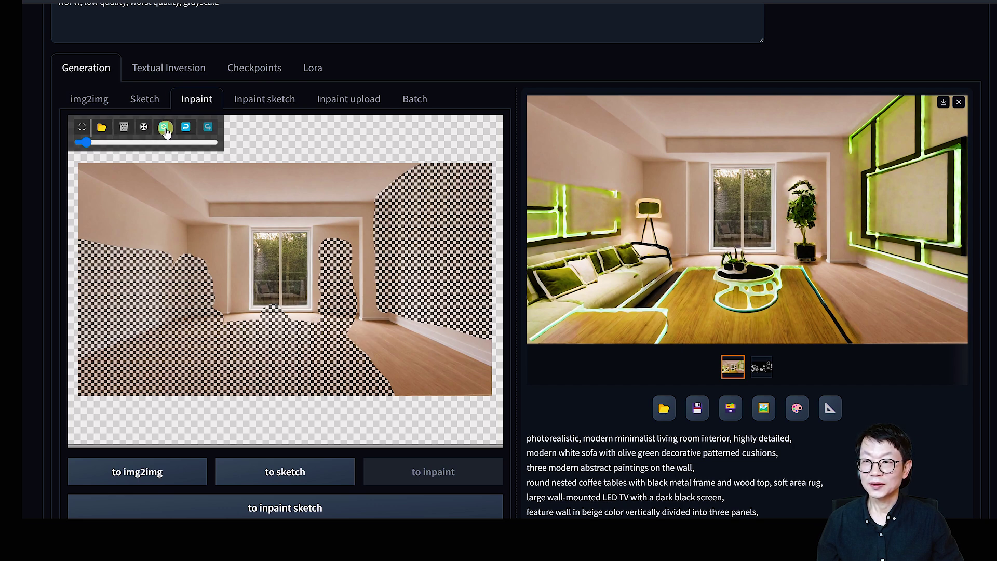
click(165, 129)
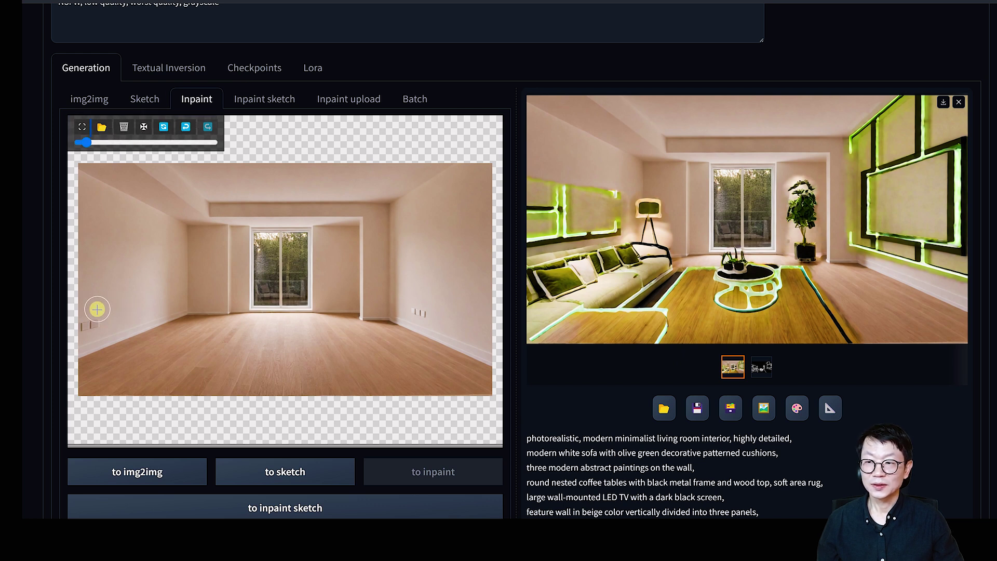
mouse_move(94, 294)
mouse_down()
mouse_move(209, 309)
mouse_move(200, 325)
mouse_move(127, 300)
mouse_up()
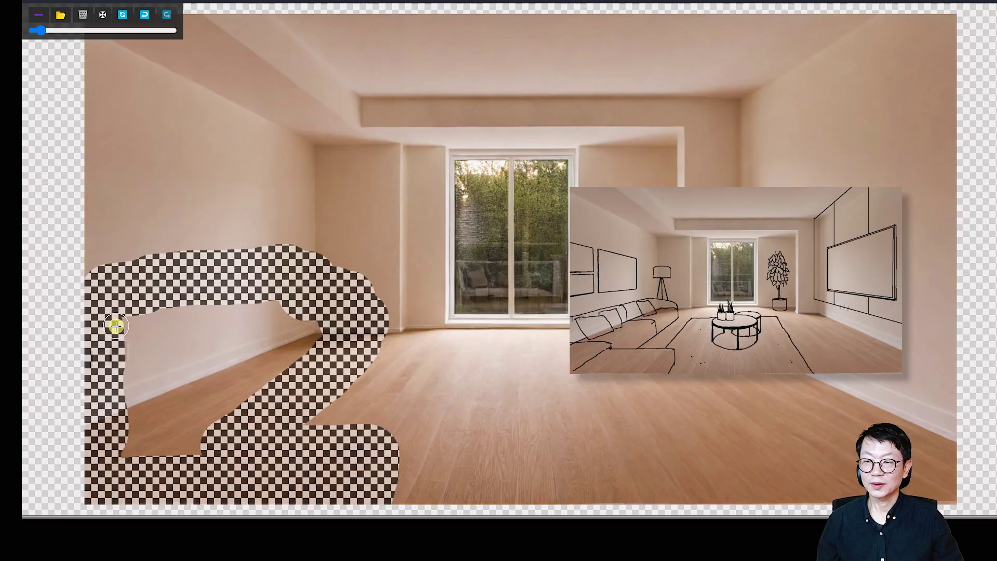
mouse_move(115, 325)
mouse_down()
mouse_move(241, 307)
mouse_move(223, 416)
mouse_move(299, 374)
mouse_up()
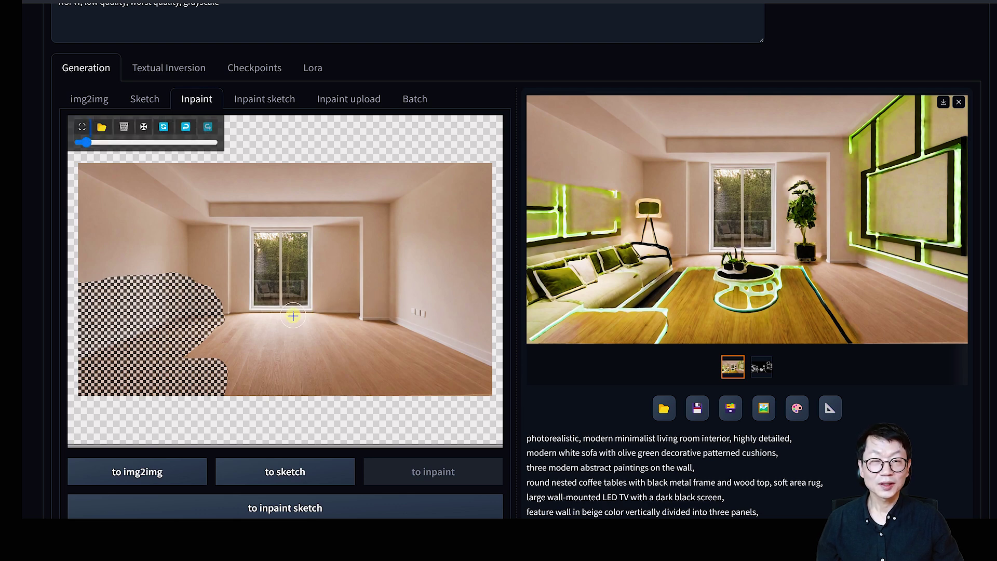
Replace the ControlNet Unit 0 image with the sofa-only line drawing and preview it with the scribble_pidinet preprocessor
scroll(294, 315, down, 3)
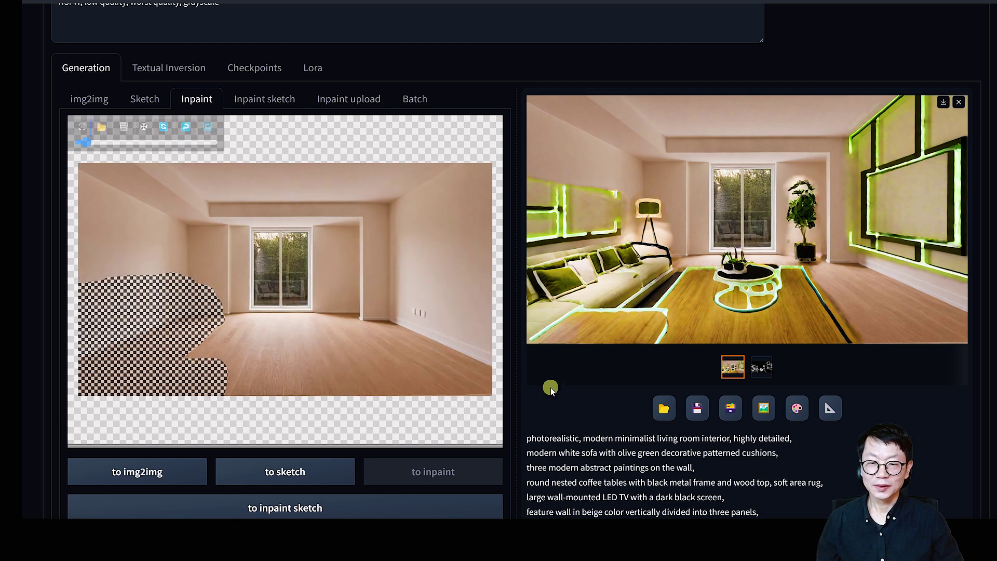
scroll(295, 315, down, 15)
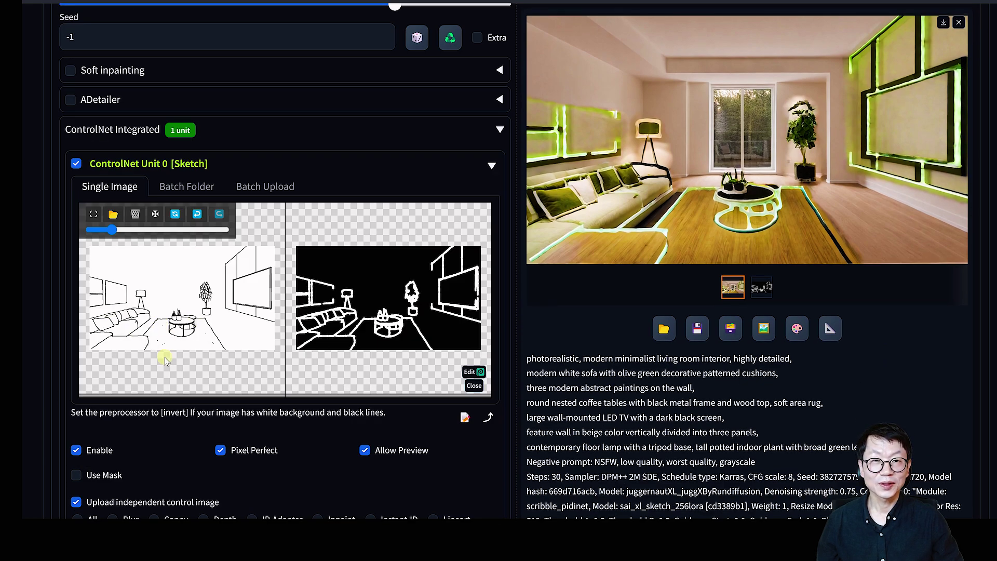
click(112, 216)
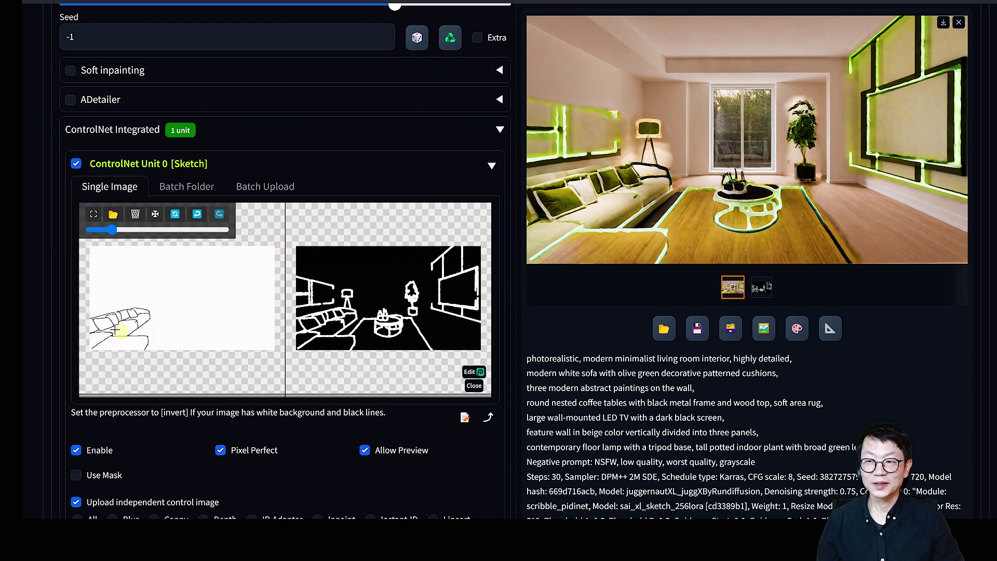
scroll(623, 435, down, 4)
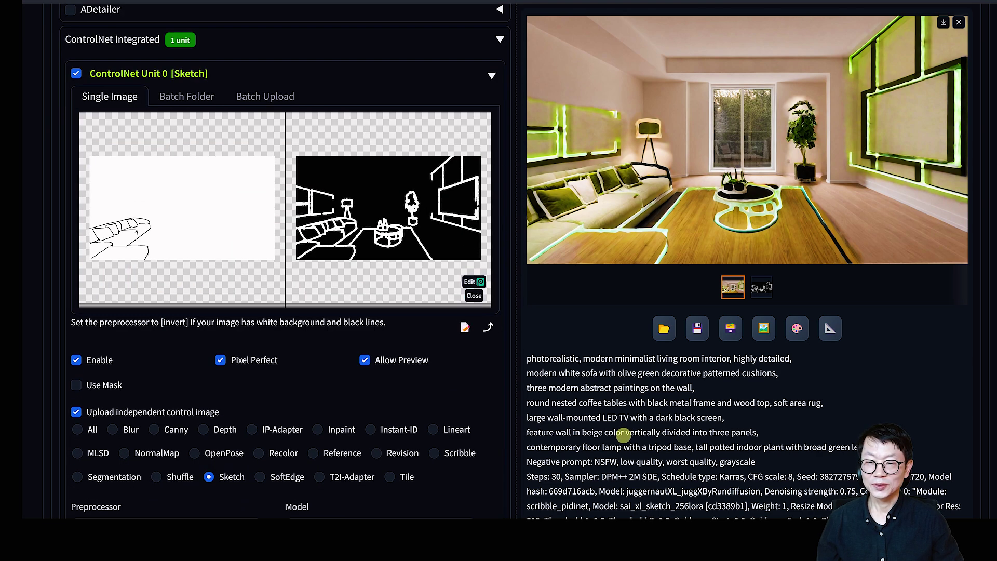
click(274, 416)
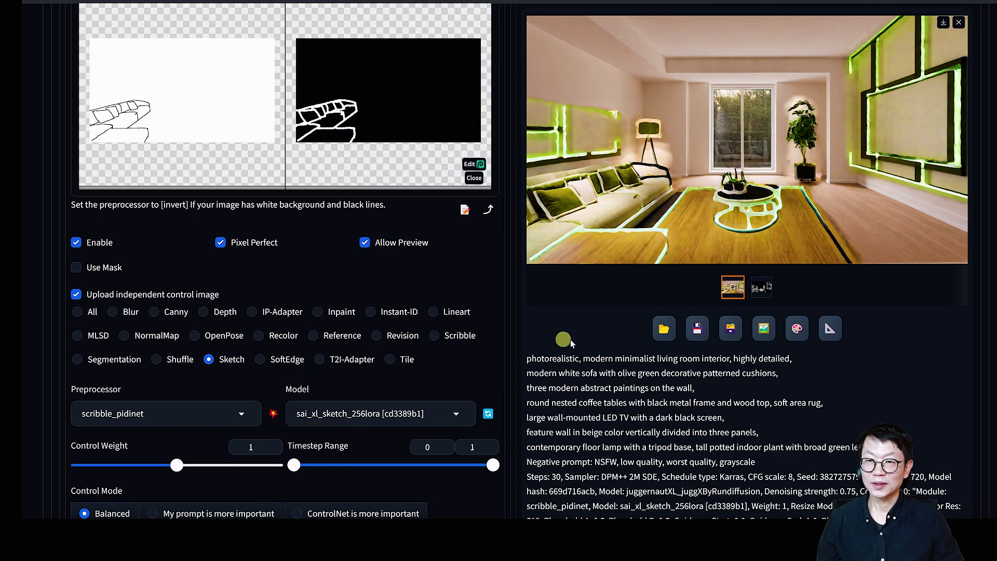
Delete the prompt lines from "three modern abstract paintings on the wall" onward, keeping only the room style and white sofa lines
scroll(607, 432, up, 10)
scroll(608, 432, up, 10)
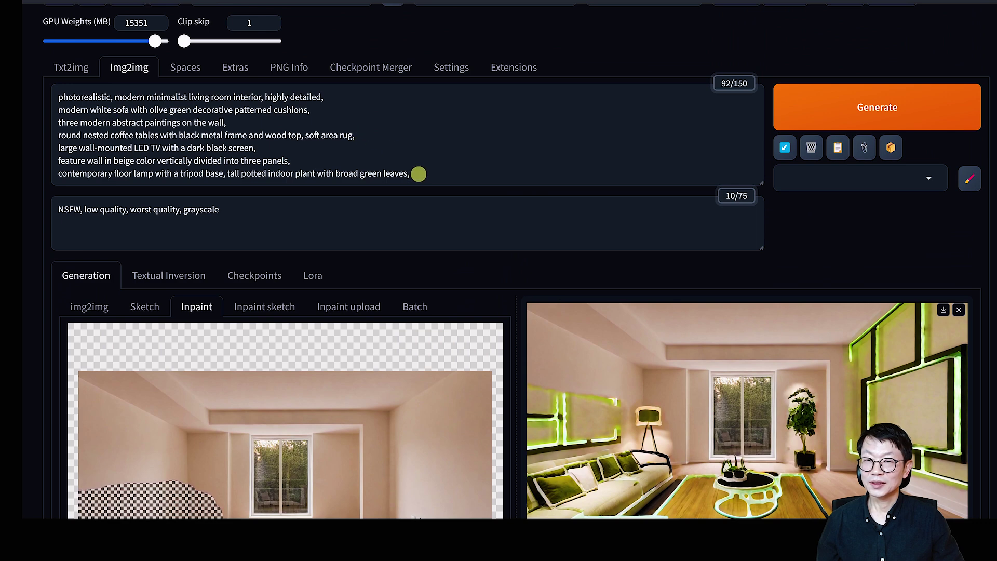
drag(416, 172, 58, 122)
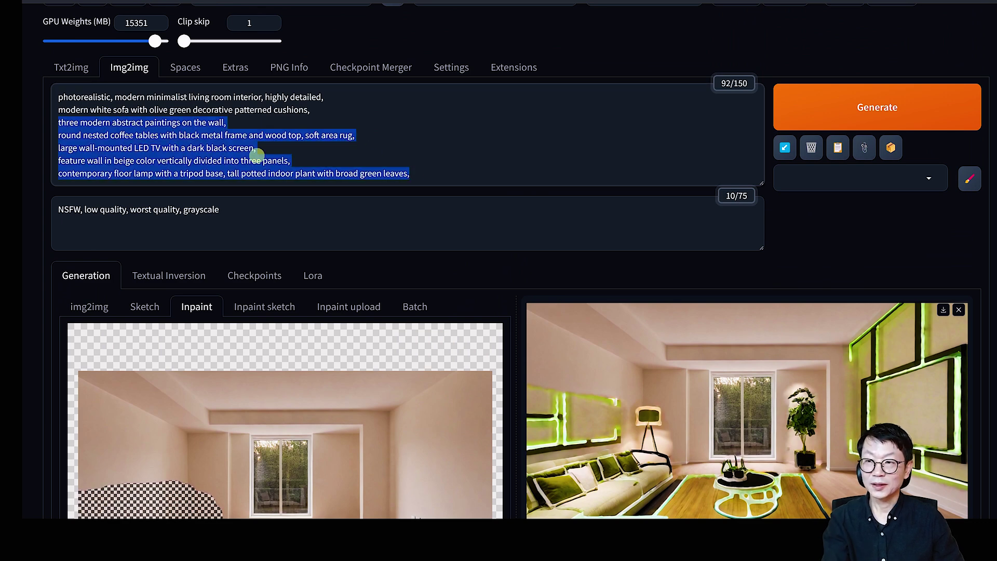
key(BackSpace)
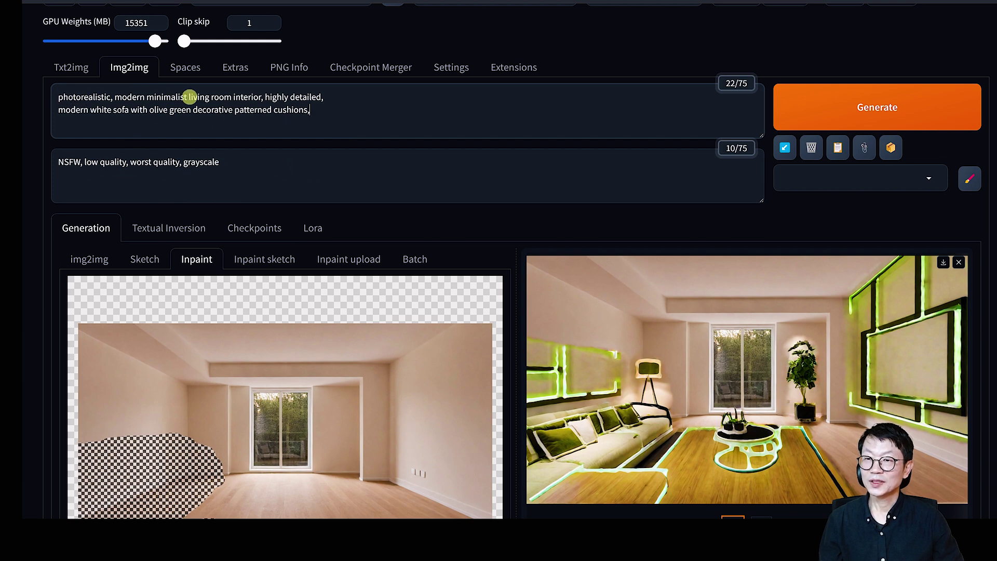
triple_click(167, 95)
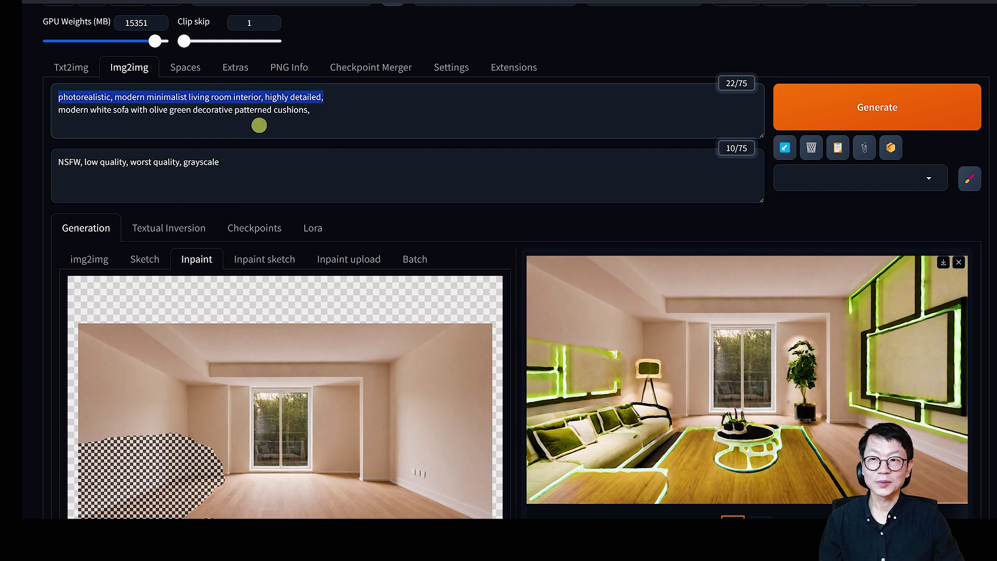
Generate the sofa in the masked area, including a further batch of six images, and compare the results
click(873, 110)
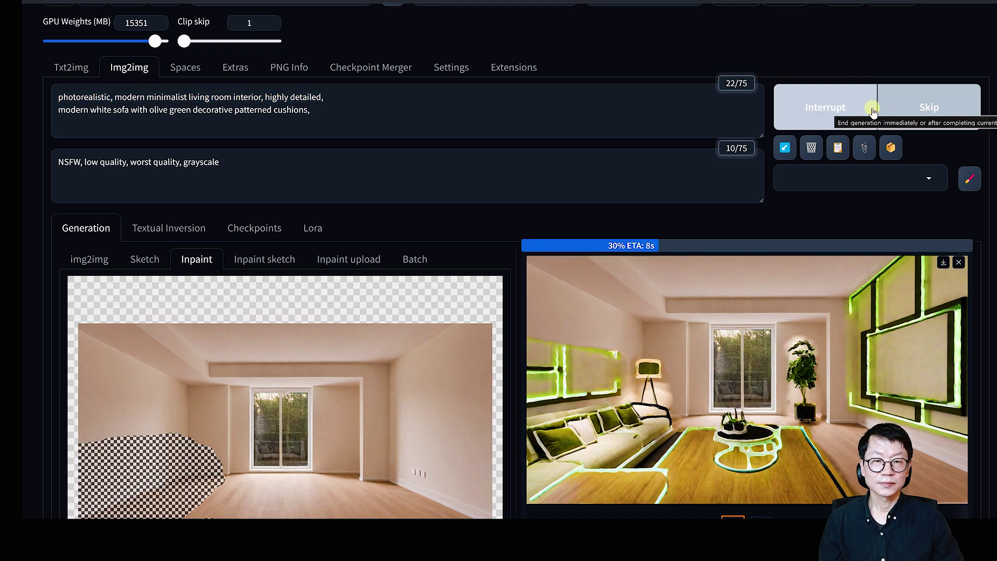
scroll(830, 217, up, 1)
scroll(595, 425, down, 3)
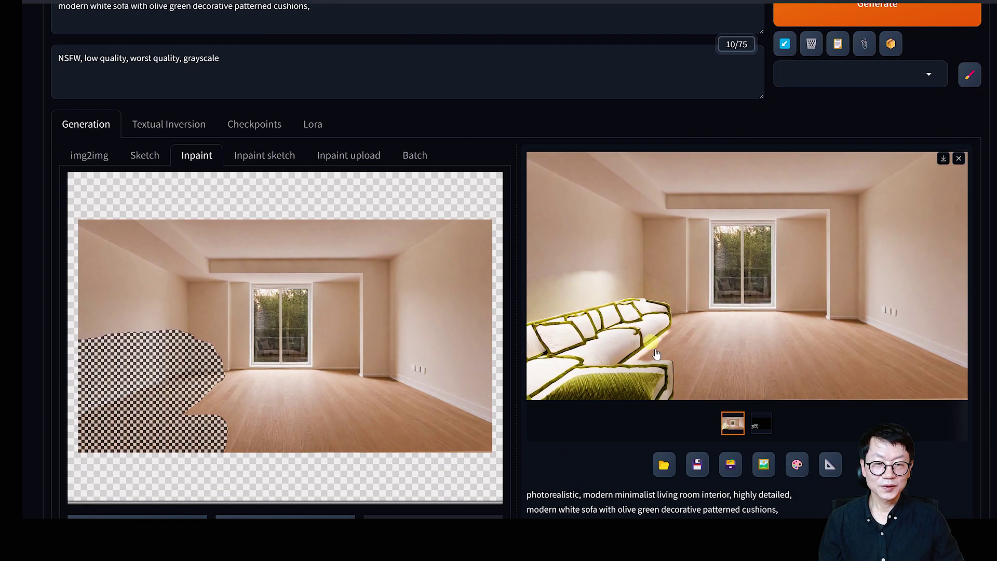
scroll(597, 447, down, 1)
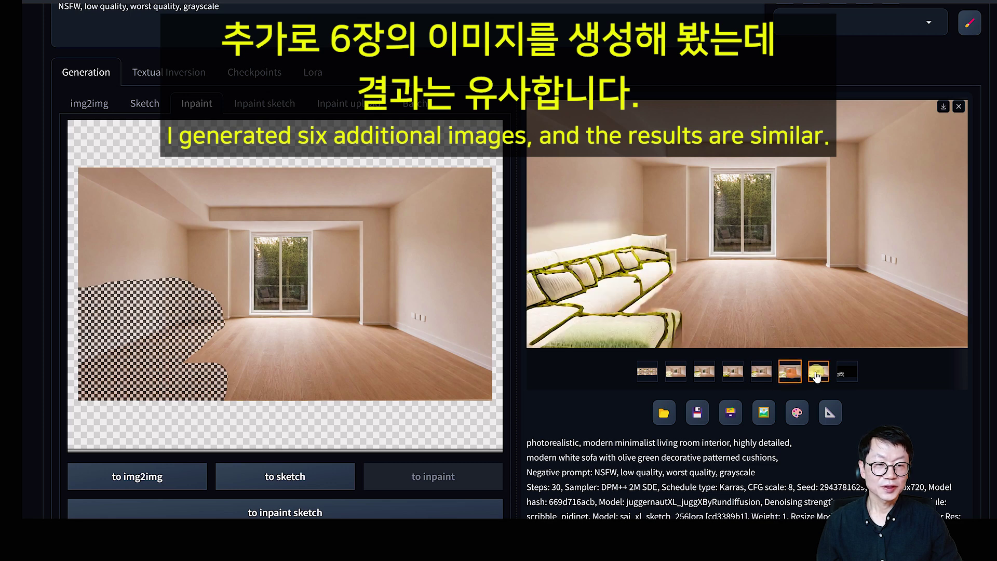
click(601, 315)
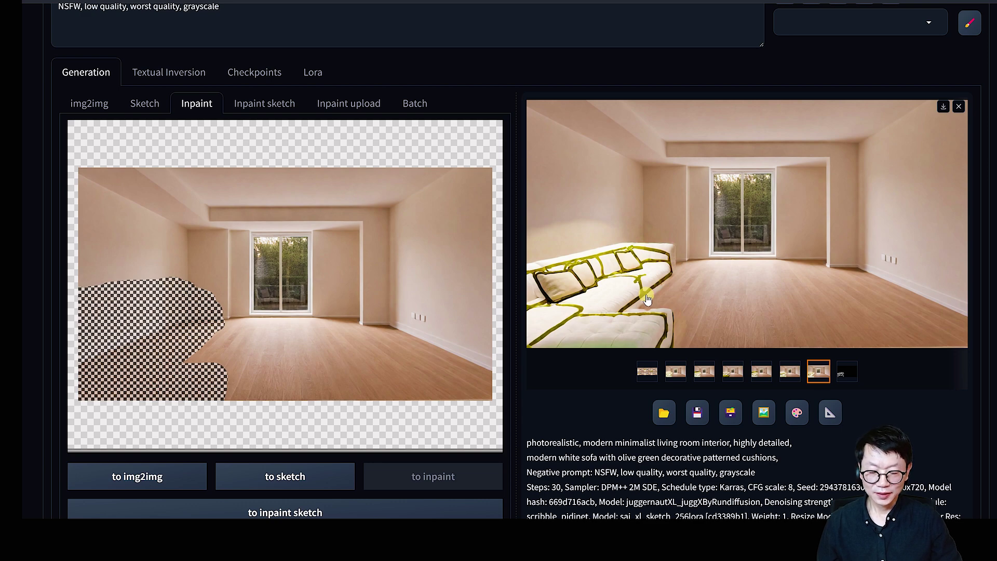
Review the generation settings and set the ControlNet Sketch unit's Control Weight to 0.5
scroll(591, 383, down, 11)
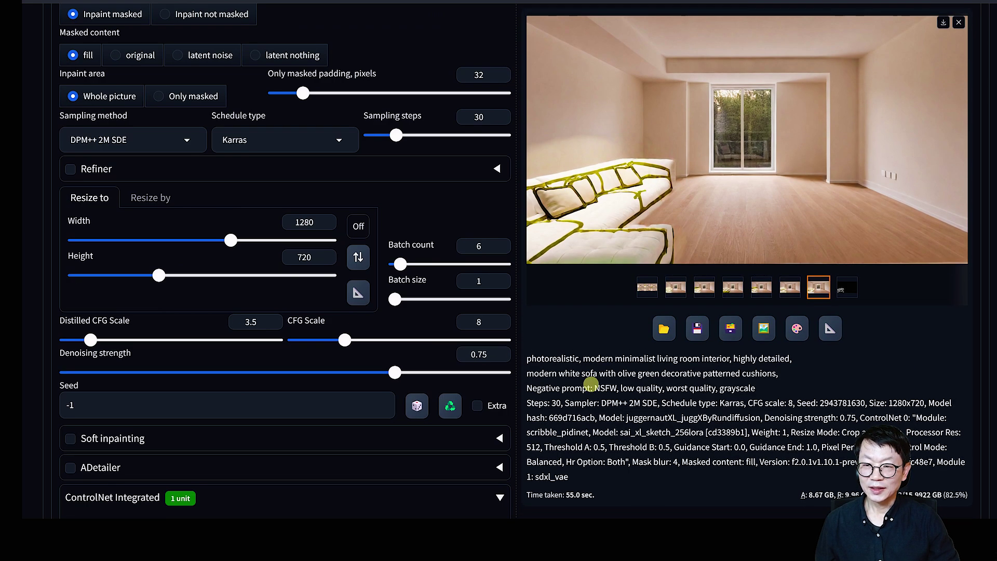
scroll(590, 383, down, 10)
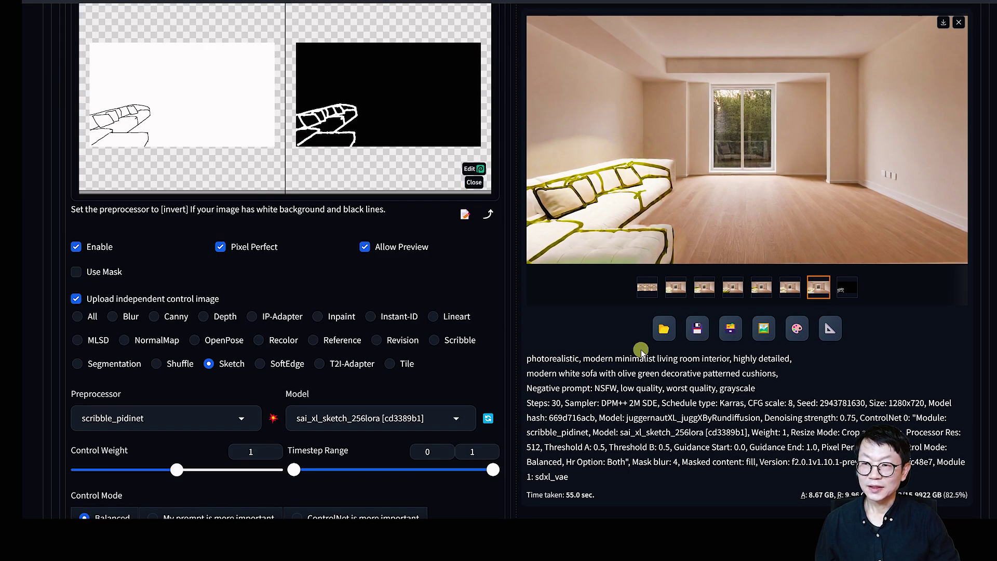
mouse_move(301, 121)
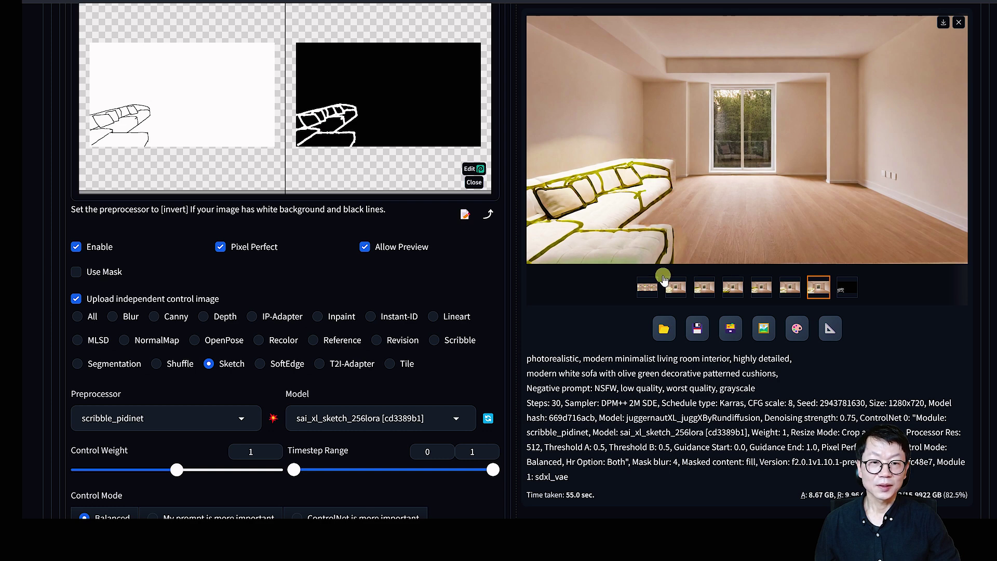
scroll(383, 291, up, 1)
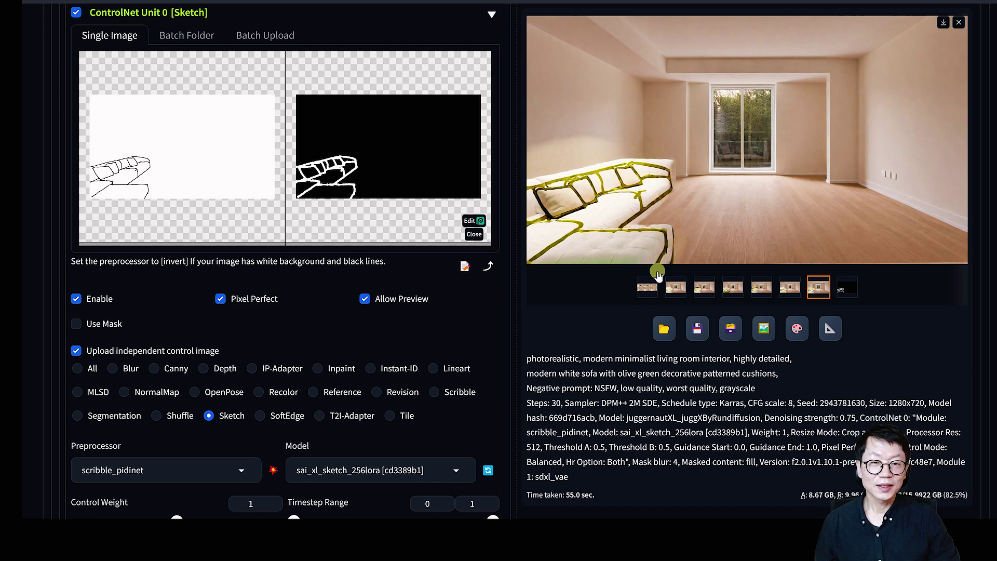
scroll(579, 353, down, 5)
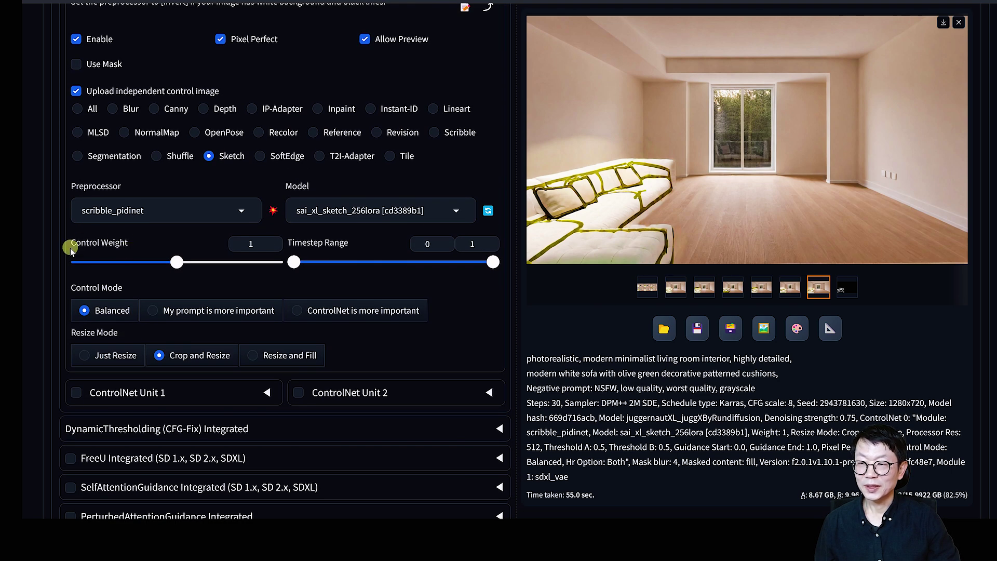
double_click(238, 244)
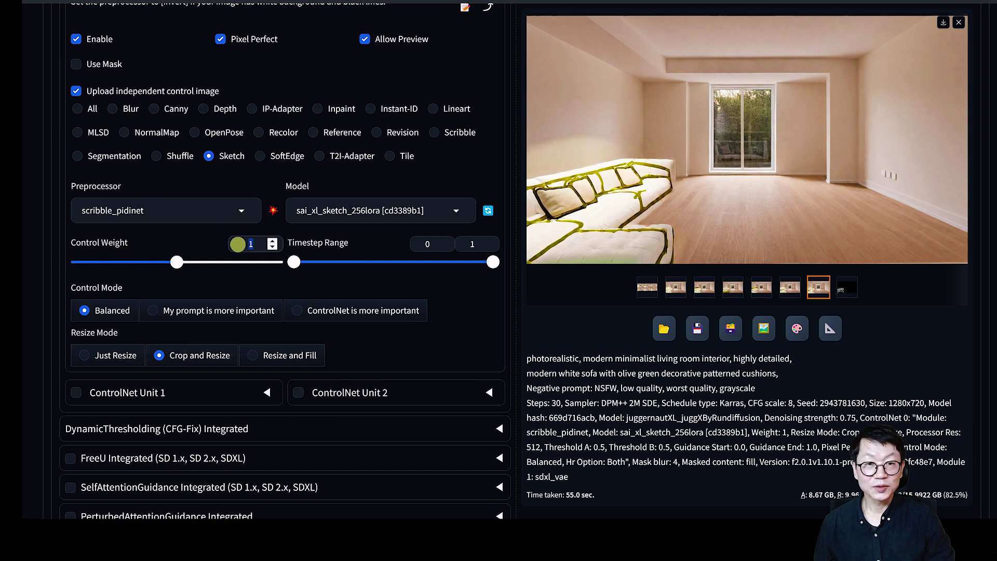
text(0.)
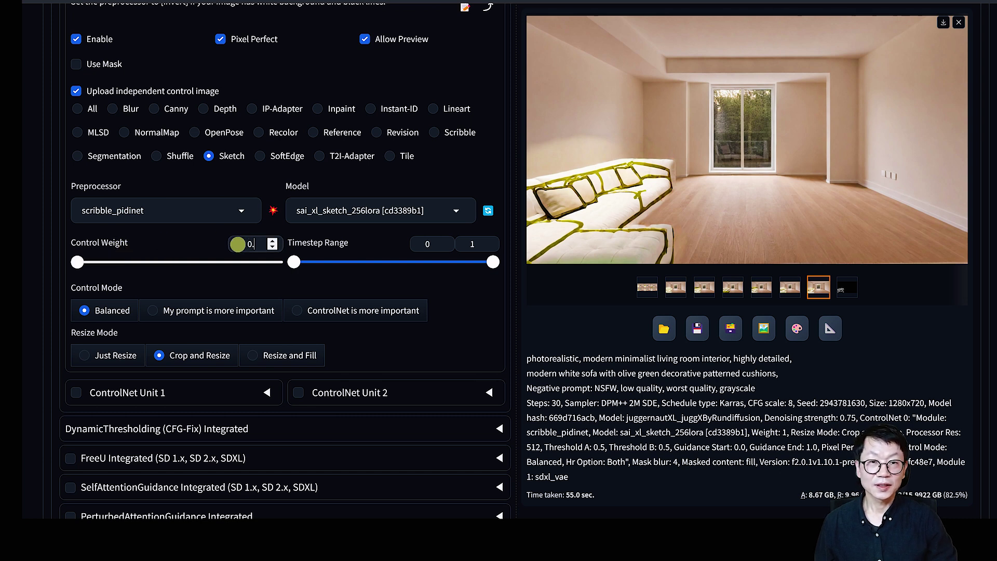
text(5)
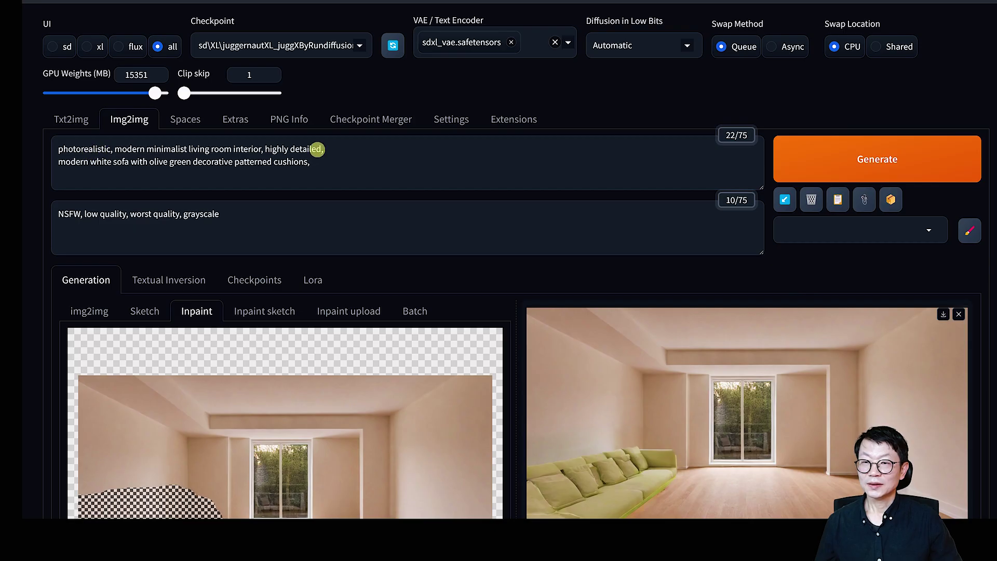
Remove "photorealistic, modern minimalist living room interior, highly detailed," from the prompt, leaving only the white sofa description
drag(328, 150, 59, 149)
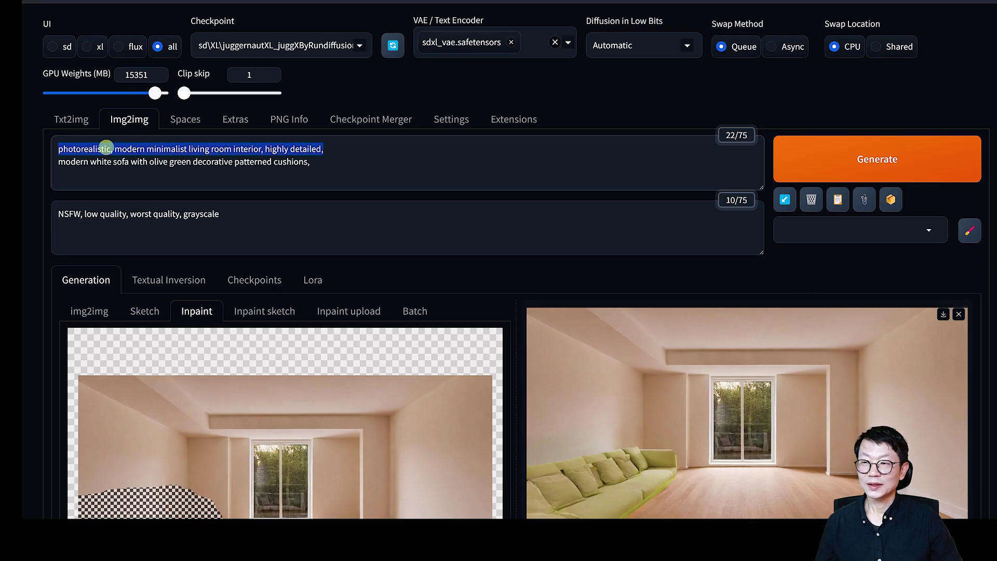
key(Delete)
key(Delete)
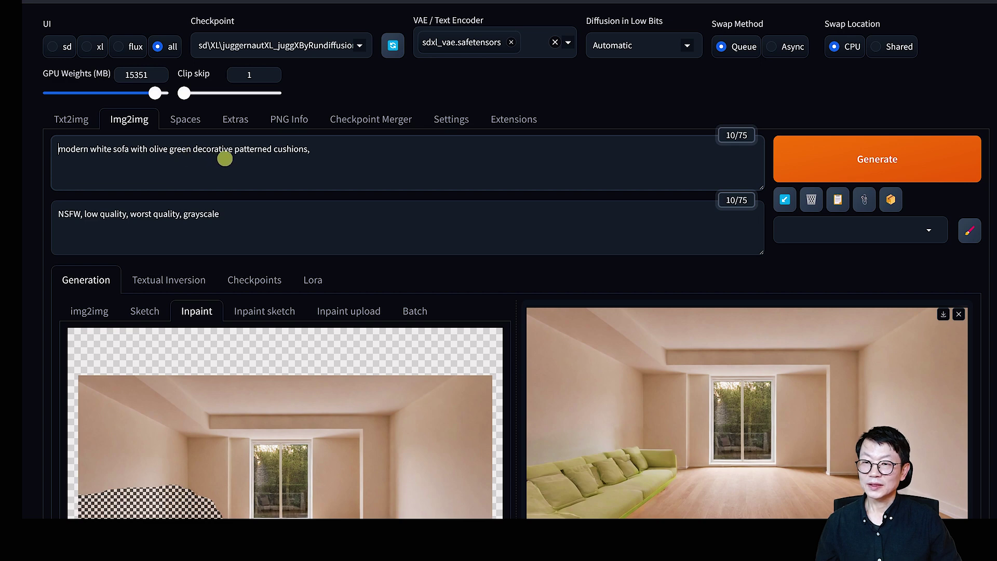
scroll(375, 195, down, 2)
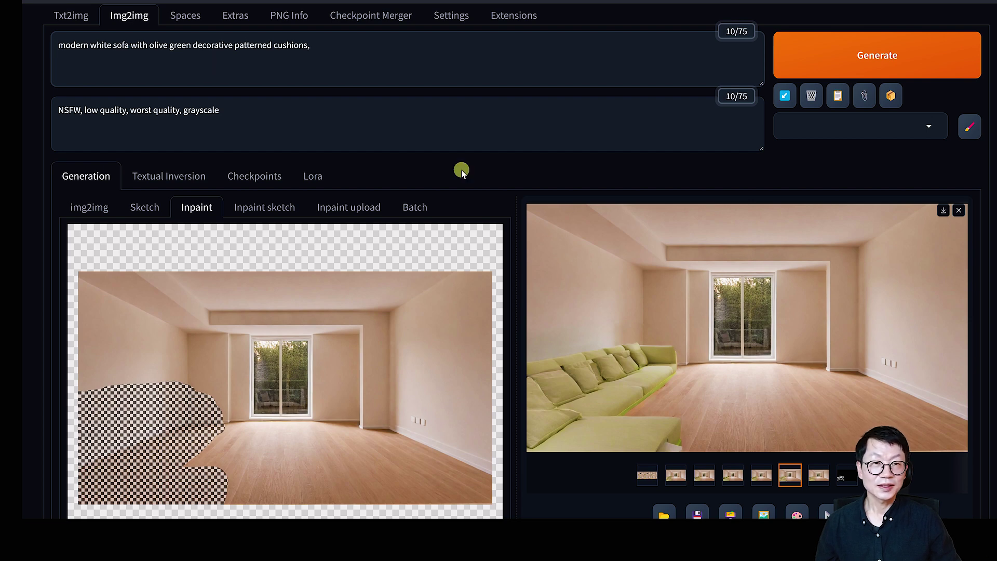
Generate a batch of images from the shortened sofa prompt and compare the sofa variations
click(867, 56)
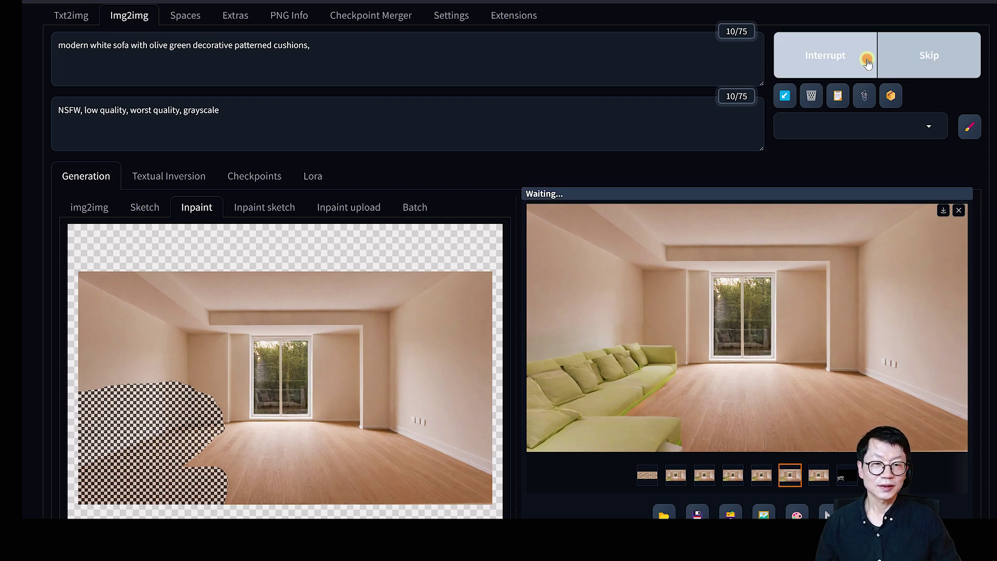
scroll(868, 58, down, 1)
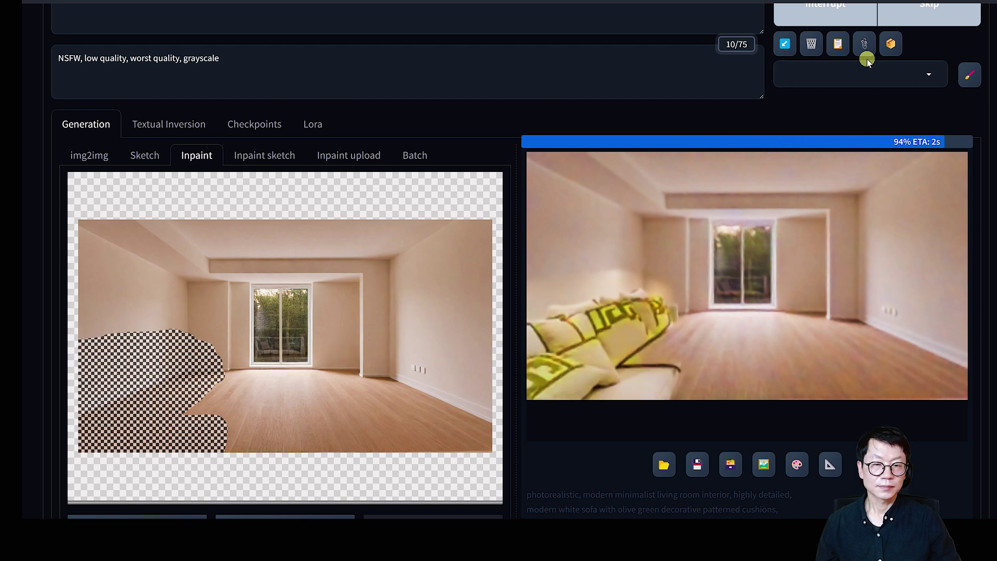
scroll(681, 377, down, 1)
click(681, 374)
key(Right)
key(Right)
key(Right)
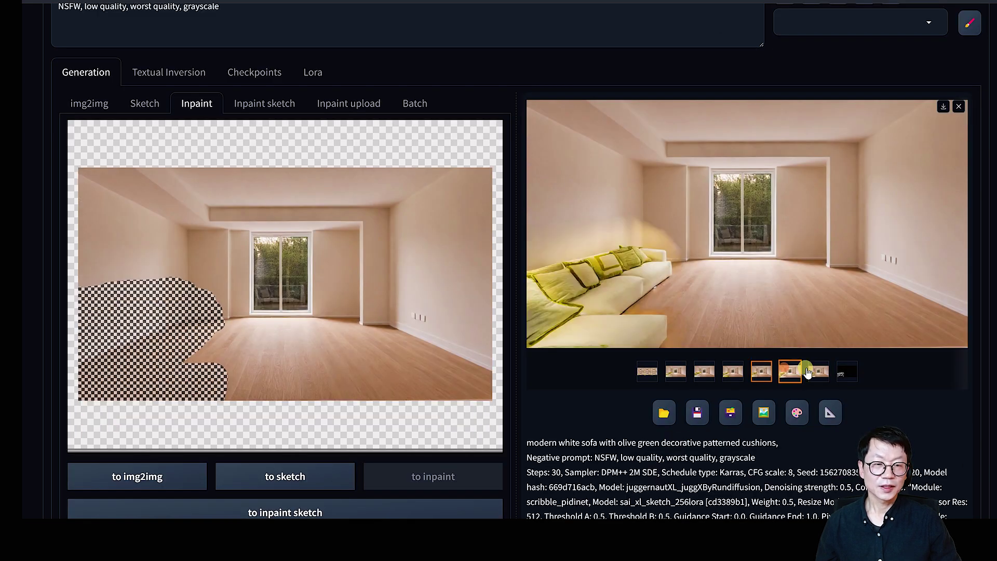
scroll(730, 393, up, 4)
drag(60, 154, 317, 156)
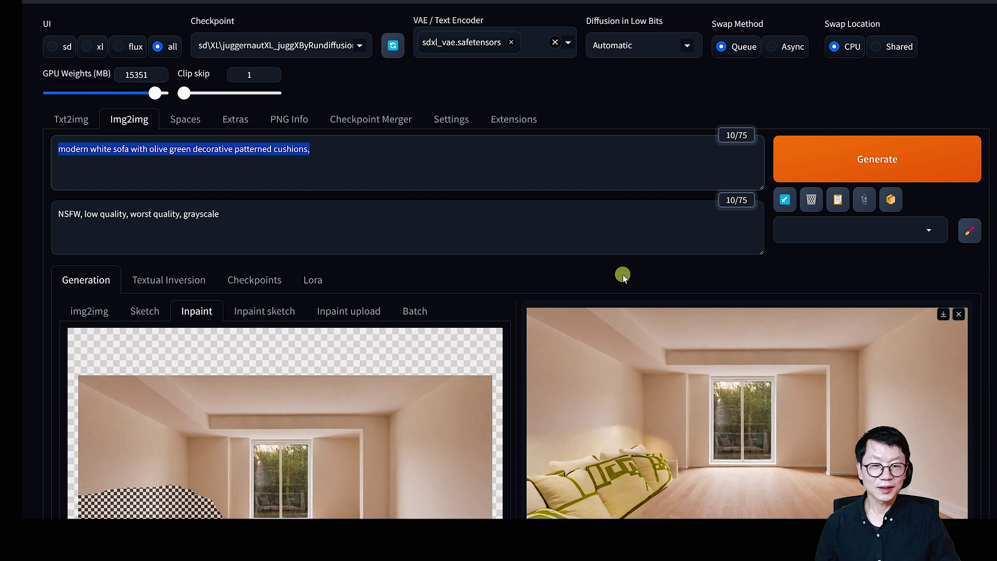
scroll(622, 274, down, 4)
key(Left)
key(Left)
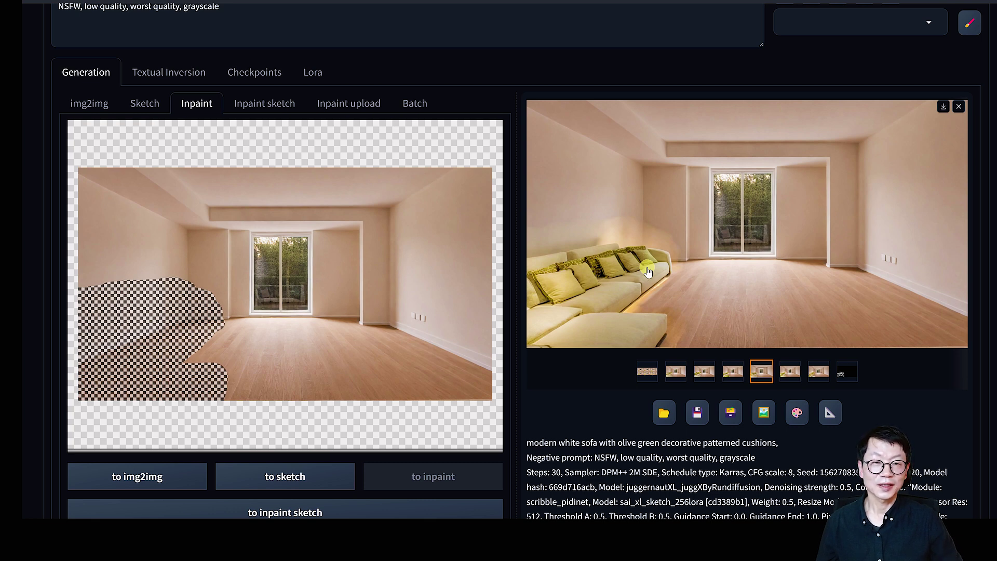
Choose the fourth generated sofa image, load it into the Inpaint canvas and clear the old sofa mask
click(675, 370)
click(759, 373)
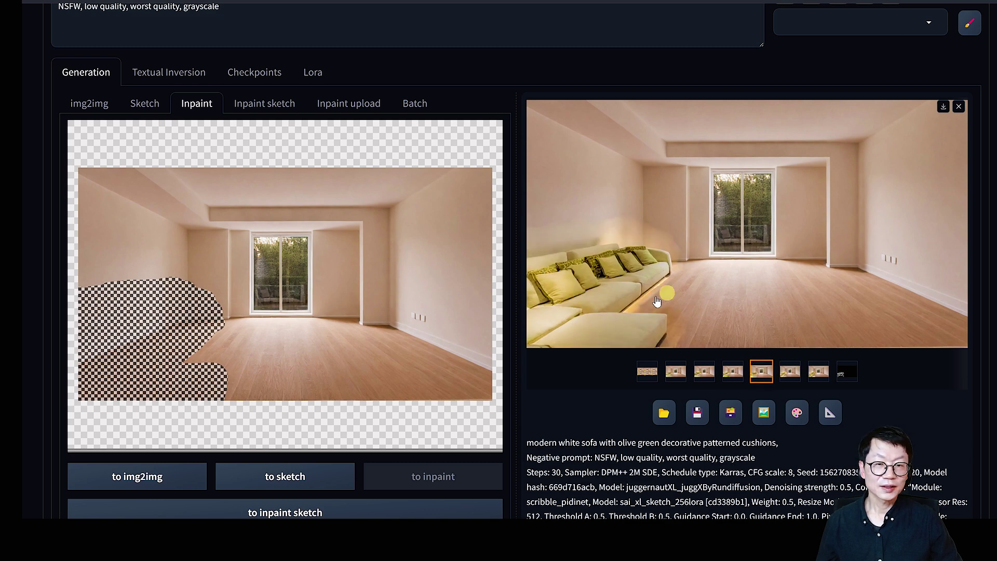
click(733, 372)
click(761, 372)
drag(758, 234, 322, 270)
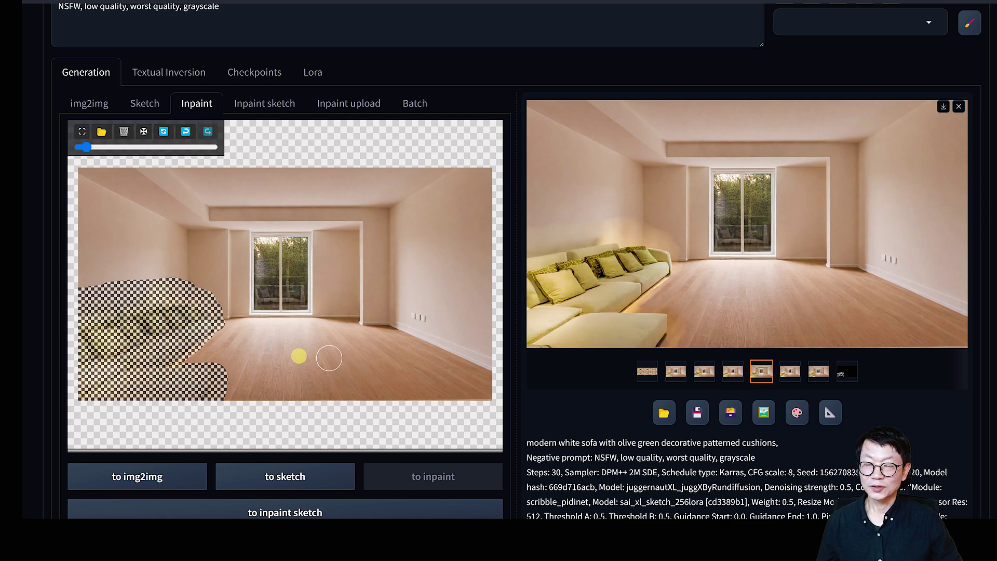
click(162, 134)
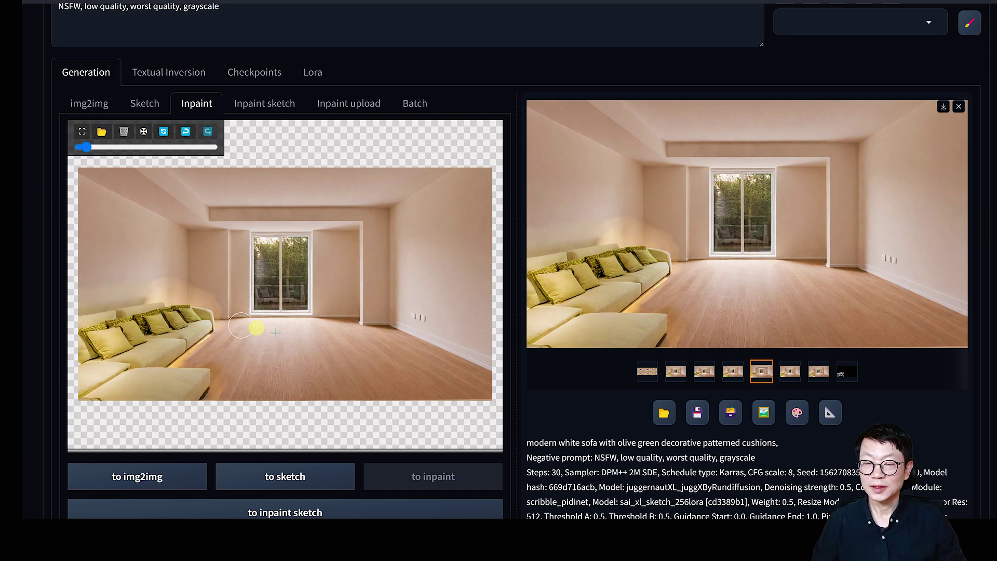
Load the line sketch of the wall picture frames into ControlNet Unit 0 and run the scribble_pidinet preprocessor on it
key(s)
mouse_move(148, 152)
mouse_down()
mouse_move(275, 255)
mouse_move(154, 174)
mouse_move(200, 249)
mouse_up()
click(38, 15)
scroll(583, 396, down, 10)
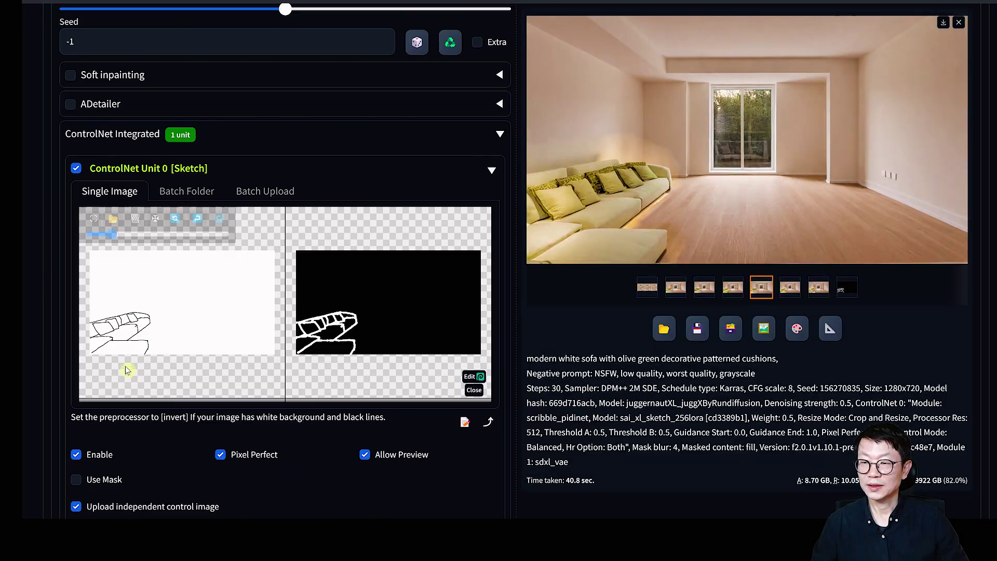
scroll(289, 423, down, 3)
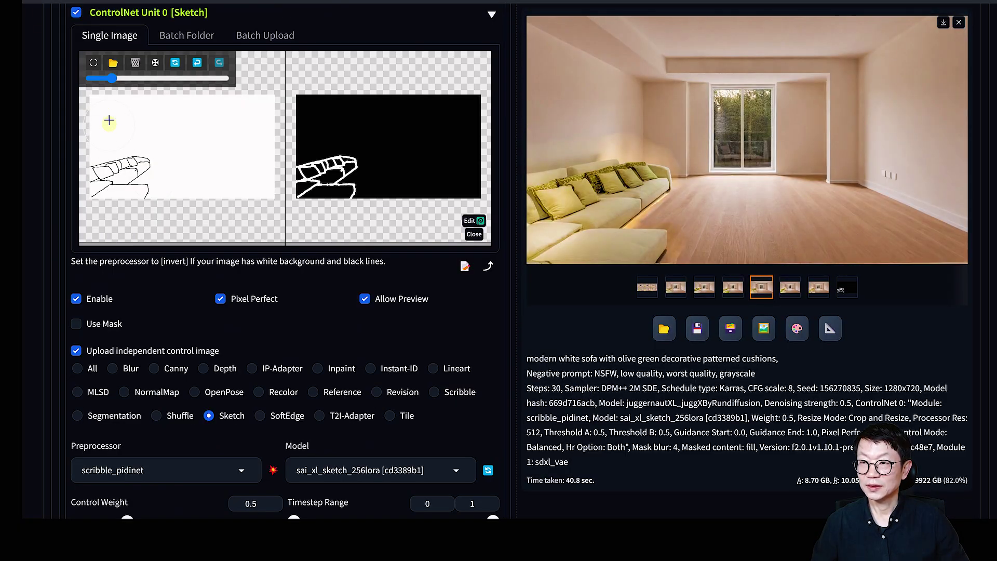
click(111, 62)
double_click(178, 100)
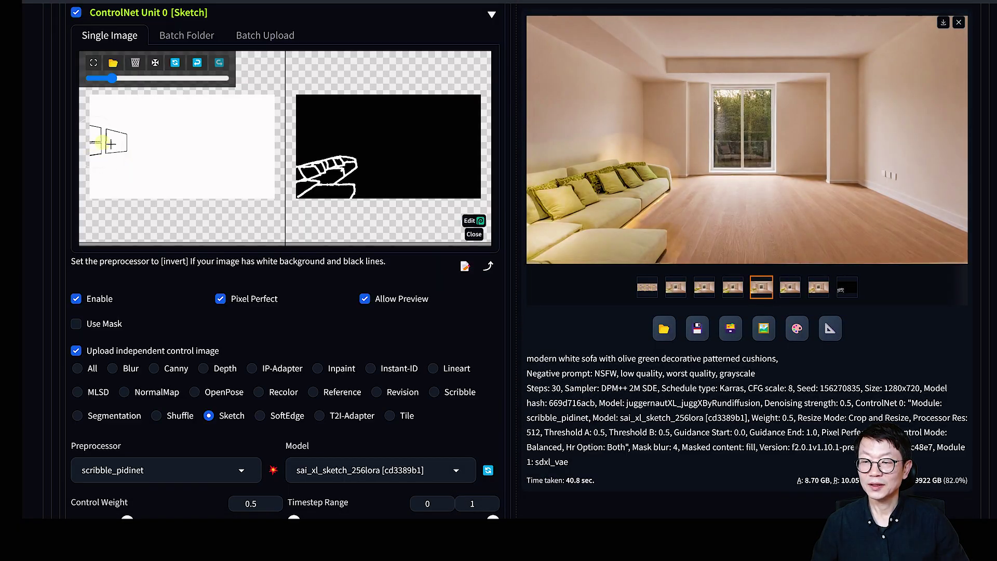
click(272, 472)
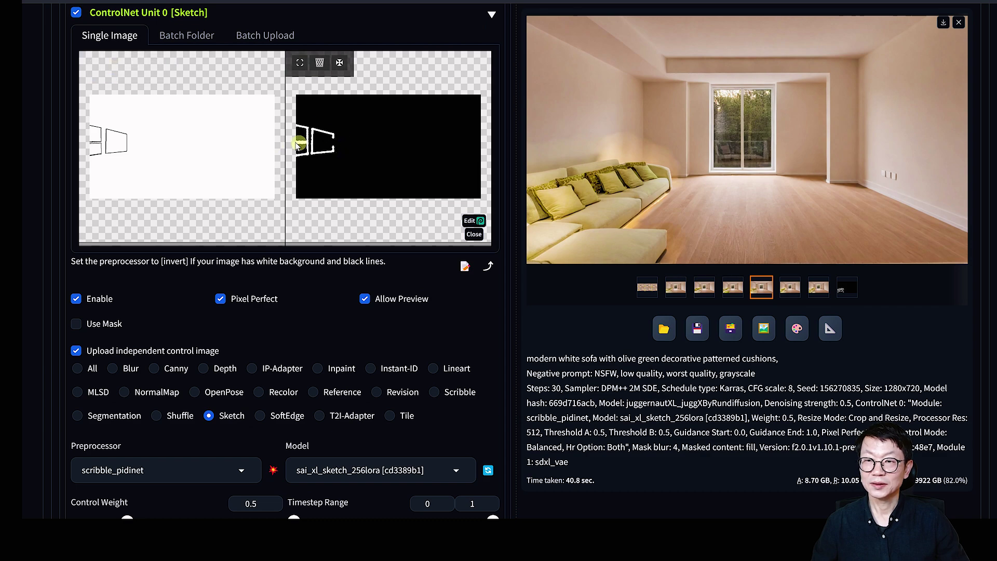
Replace the sofa prompt with "three modern abstract paintings on the wall,"
scroll(600, 405, up, 15)
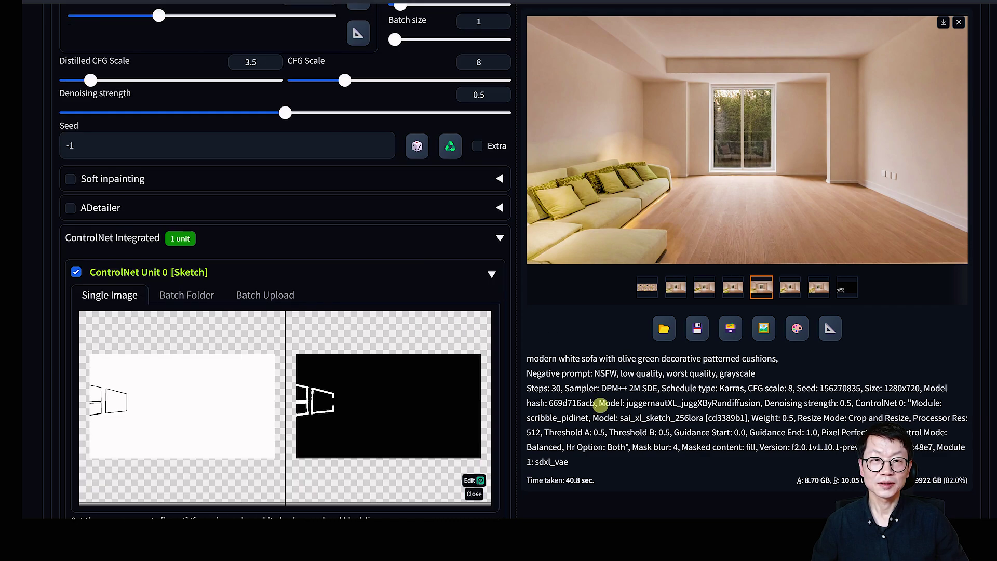
drag(287, 217, 482, 219)
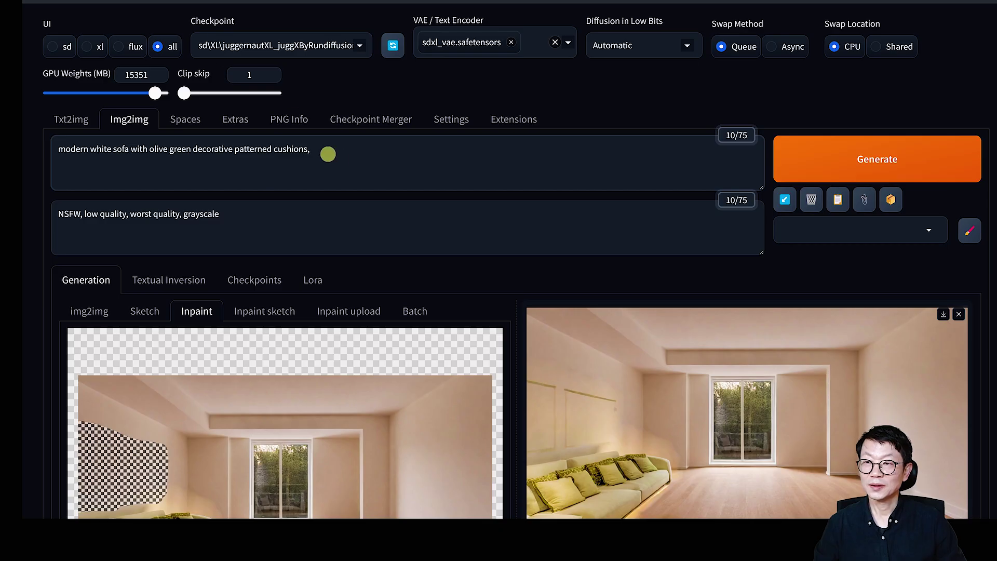
drag(296, 151, 49, 154)
text(three modern abstract paintings on the wall,)
Generate paintings in the masked wall area above the sofa and review the resulting variations
scroll(853, 61, down, 2)
click(853, 61)
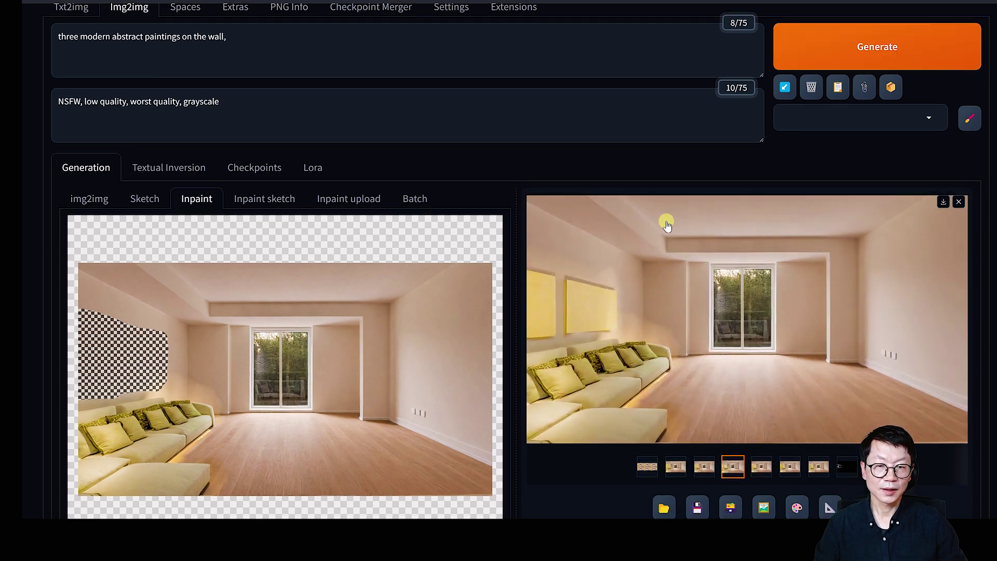
scroll(666, 216, down, 3)
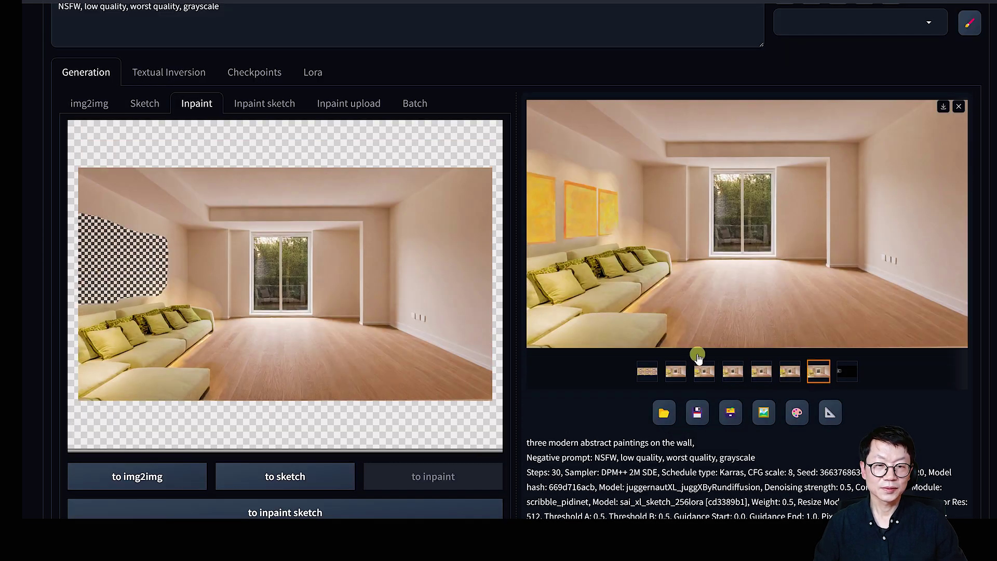
click(708, 375)
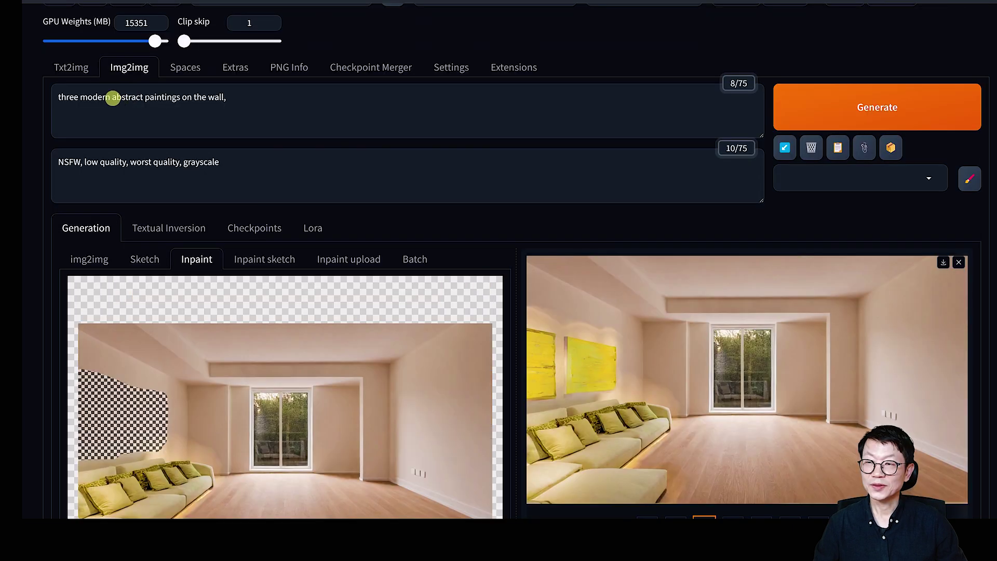
scroll(560, 322, down, 1)
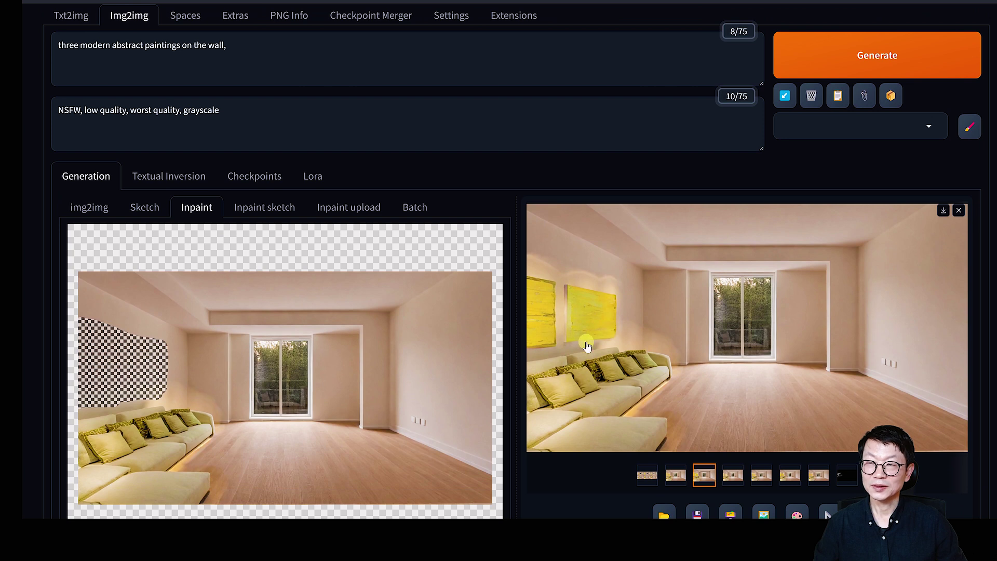
Change "abstract" to "landscape" in the prompt for the wall paintings
drag(143, 47, 112, 46)
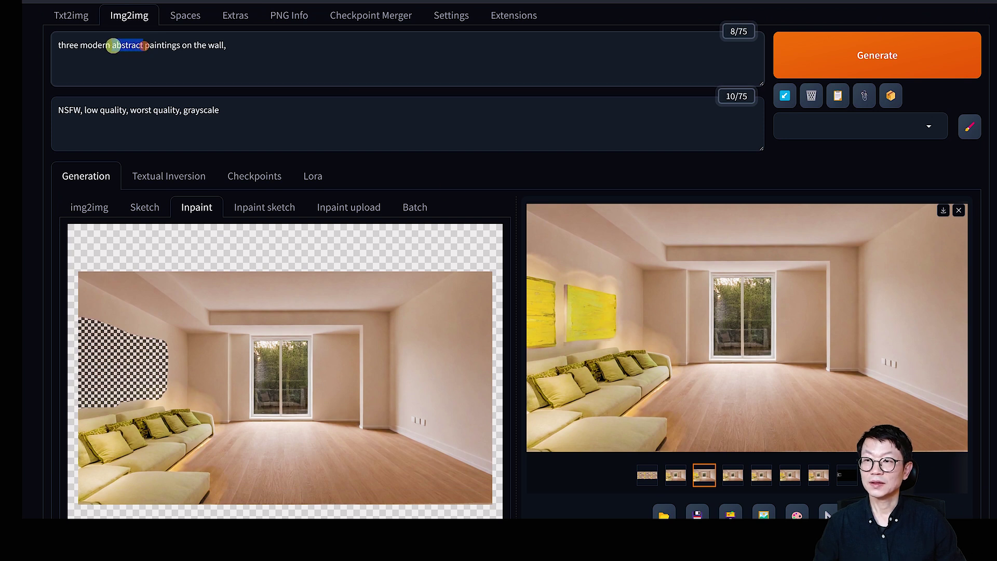
text(land)
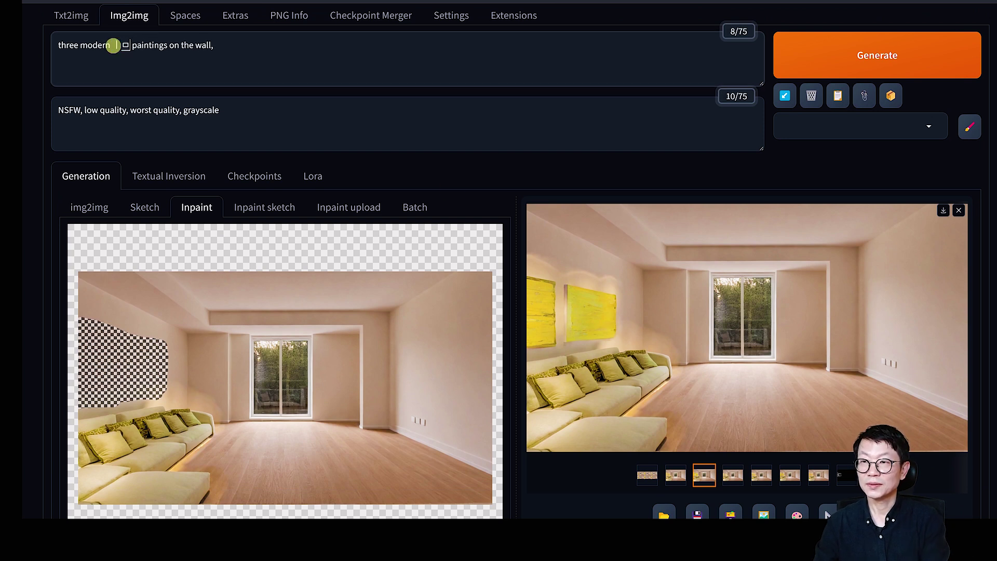
text(scape)
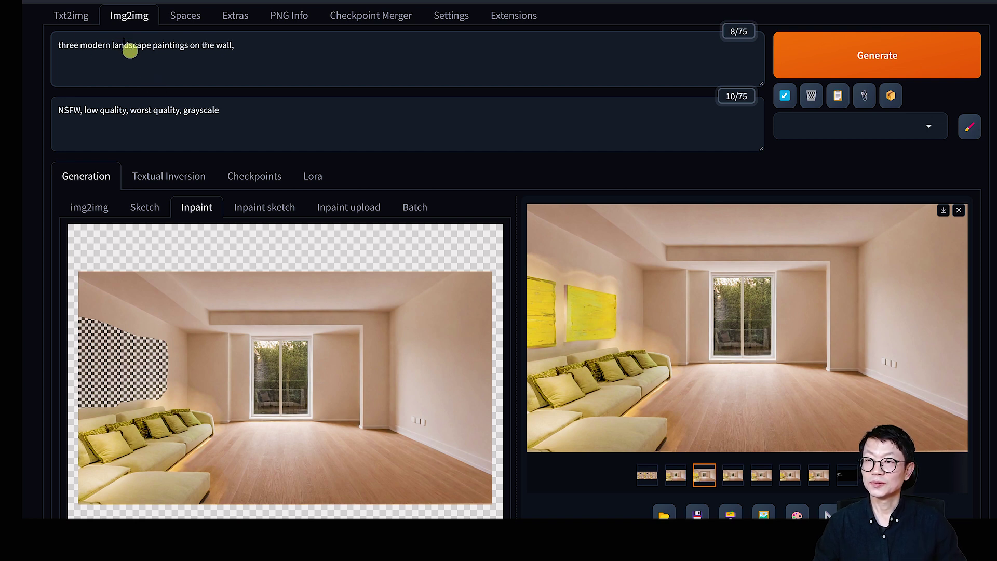
drag(113, 46, 174, 45)
Generate a new batch with the landscape paintings prompt and compare the results
scroll(864, 118, up, 1)
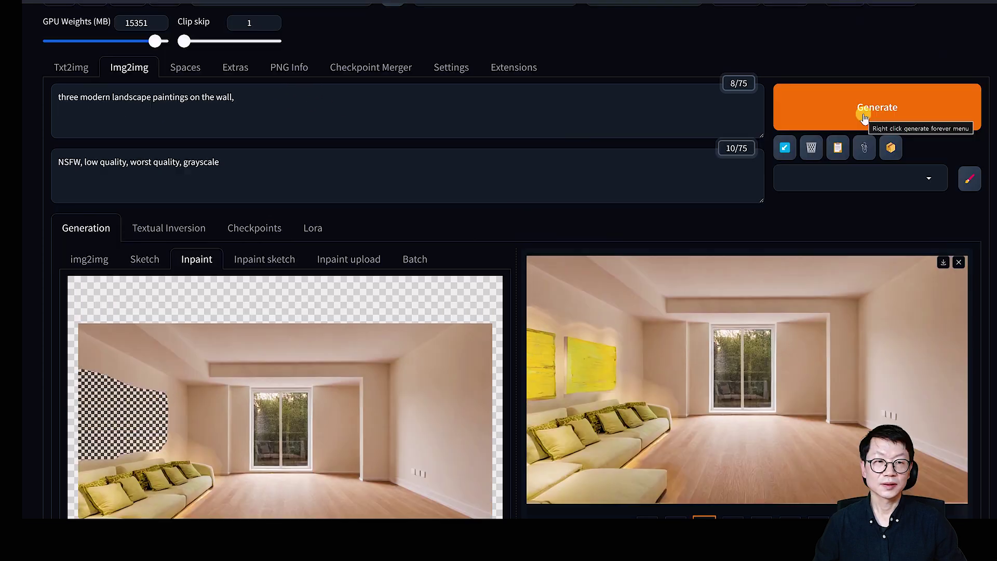
click(864, 118)
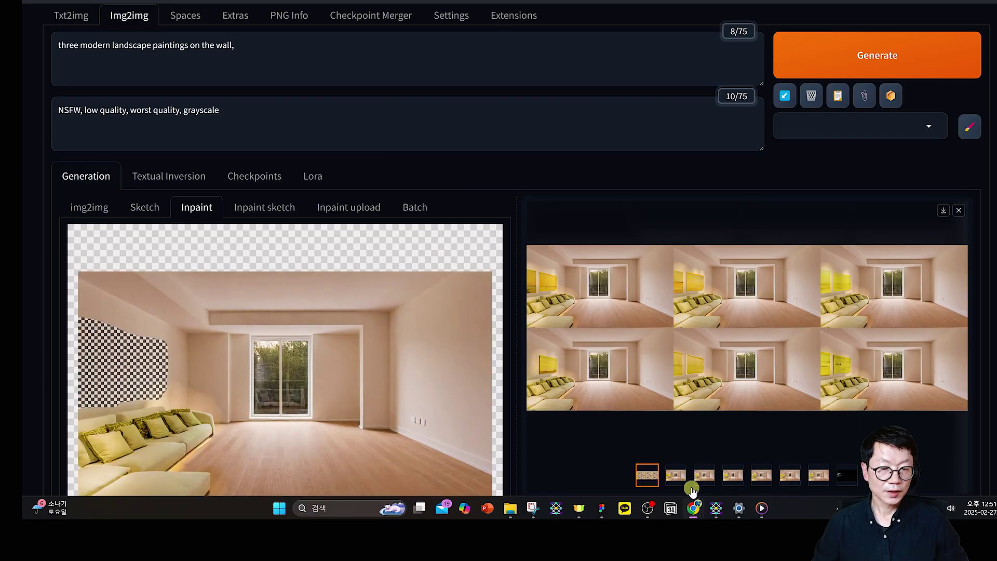
click(678, 477)
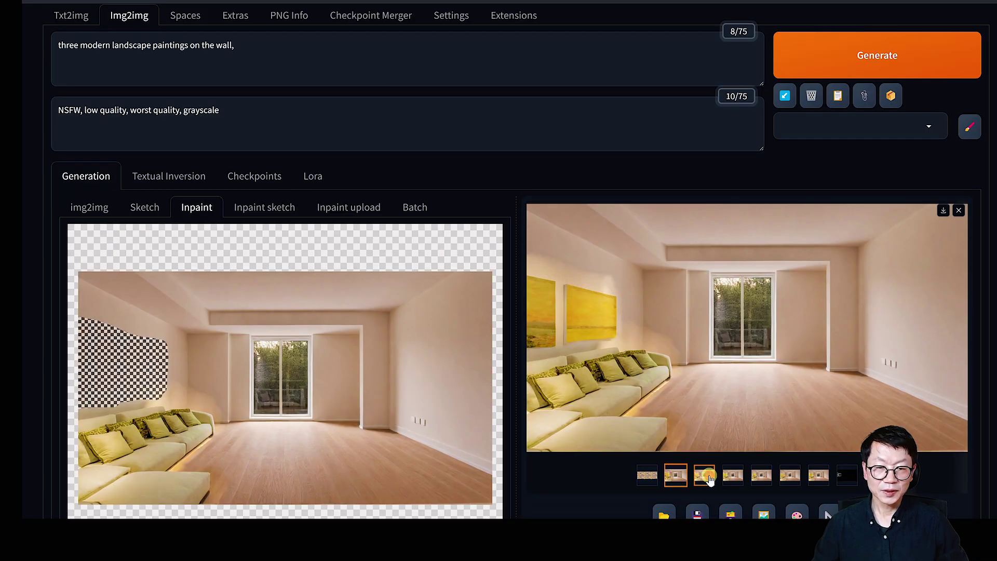
click(710, 479)
click(797, 481)
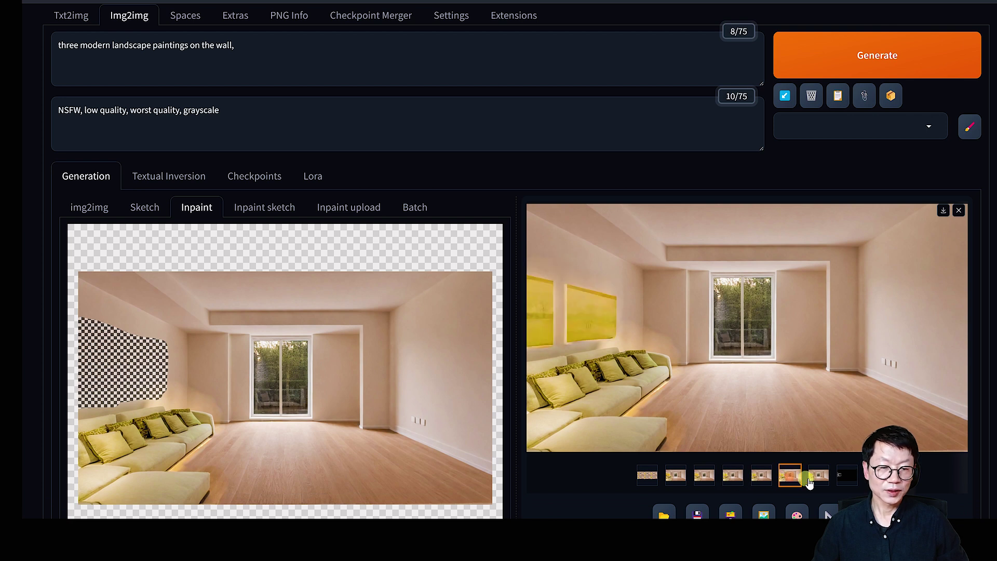
Load the first landscape paintings result into the Inpaint canvas and clear the wall mask
click(676, 476)
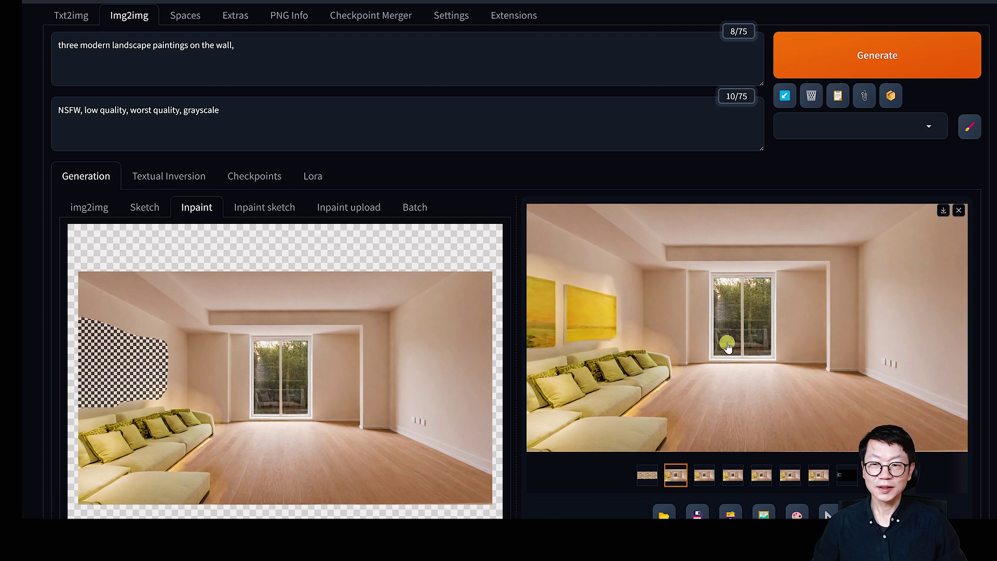
mouse_move(162, 238)
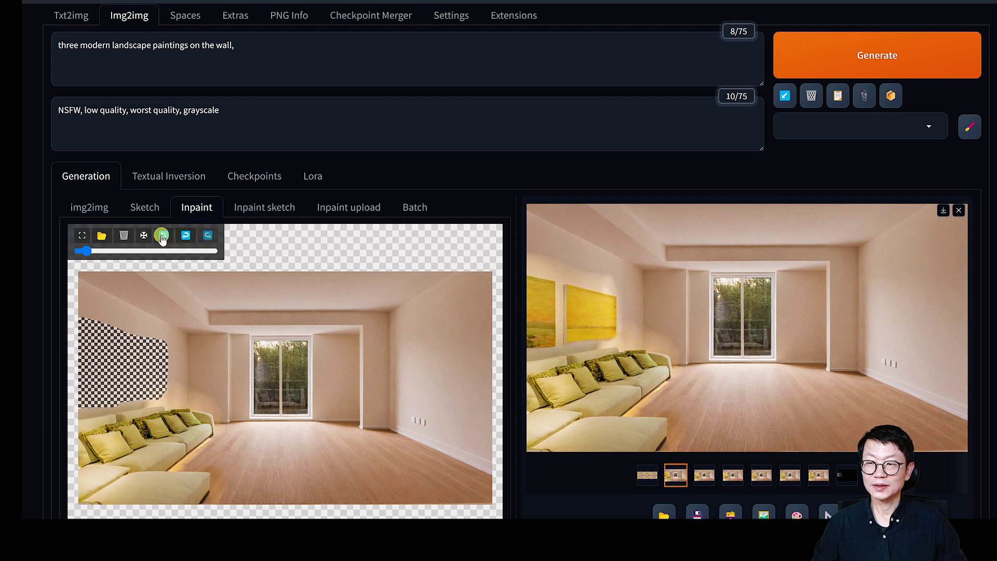
click(162, 236)
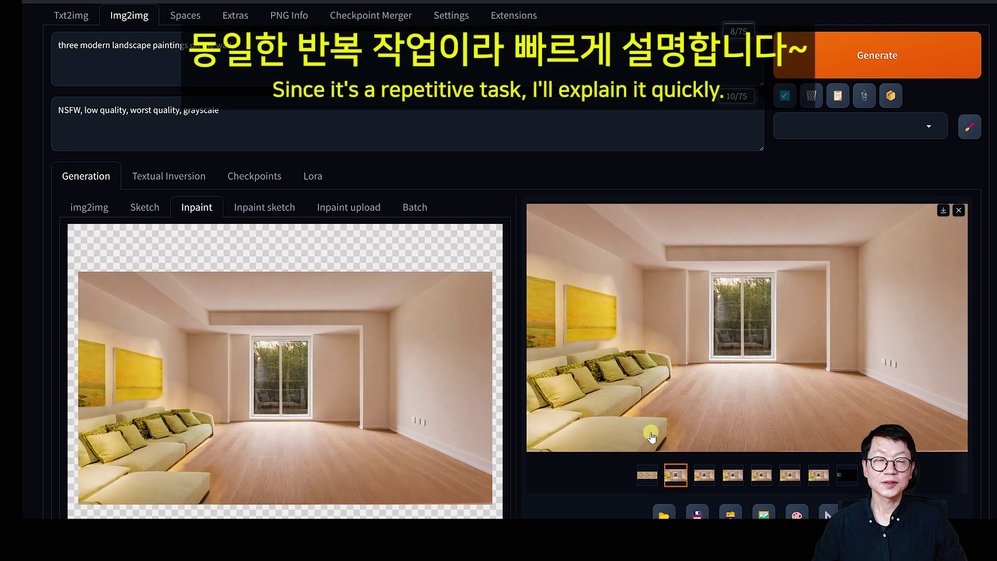
Copy the prompt line for round nested coffee tables and soft area rug, and preprocess the matching sketch in ControlNet Unit 0
key(s)
mouse_move(470, 366)
mouse_down()
mouse_move(471, 389)
mouse_move(568, 438)
mouse_move(618, 445)
mouse_up()
key(s)
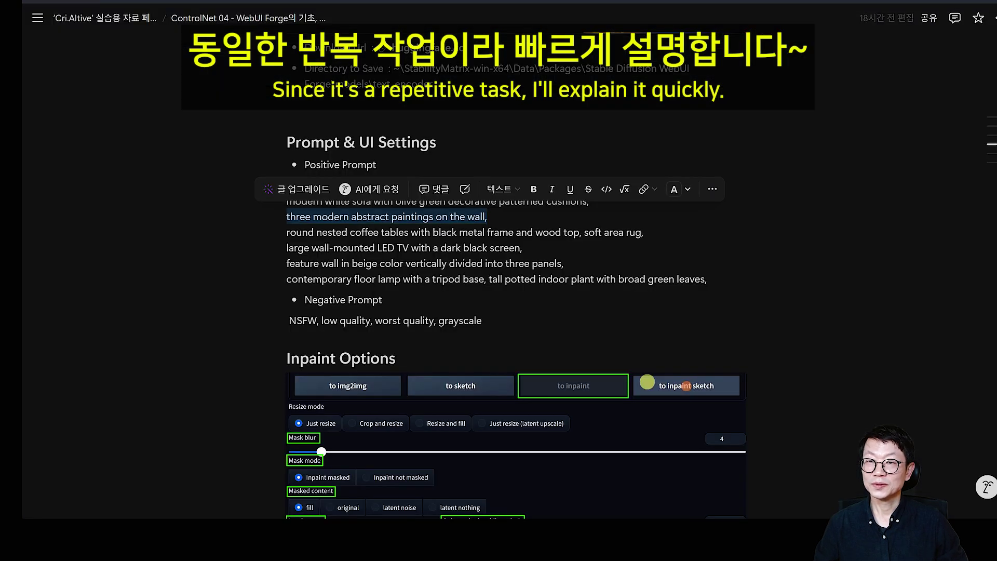
drag(287, 232, 656, 237)
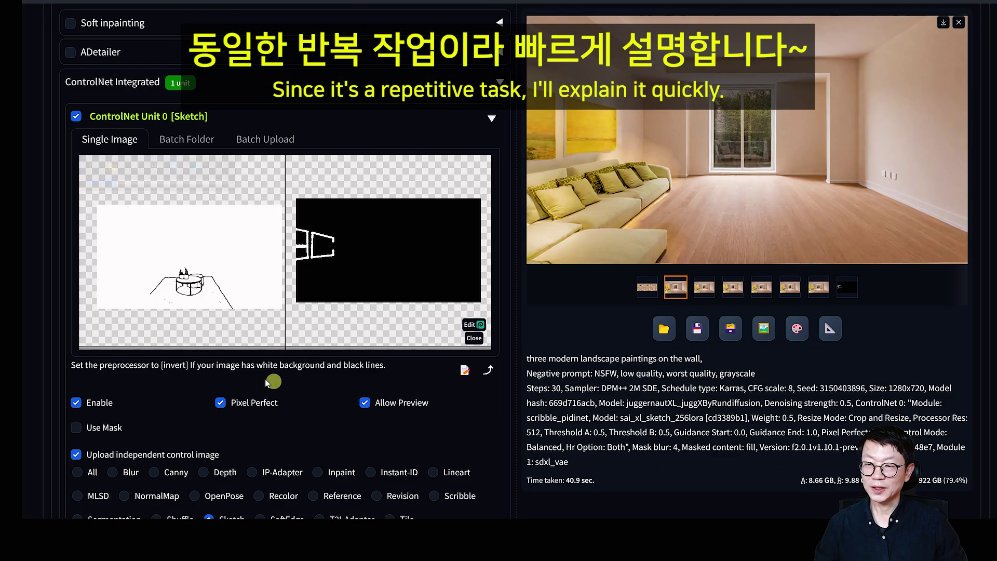
scroll(310, 379, down, 2)
click(274, 470)
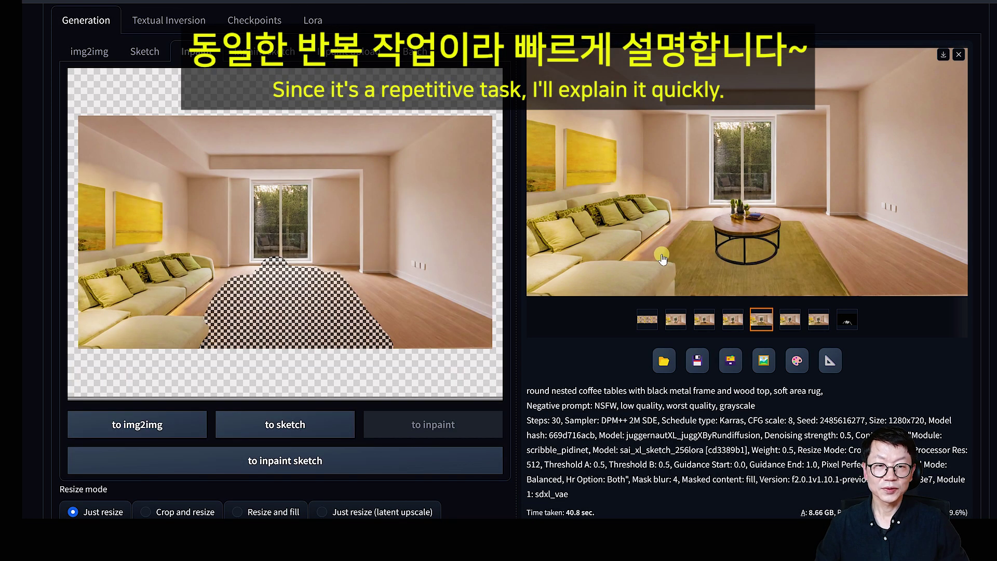
Compare the generated coffee table and rug variations against the prompt
key(Left)
key(Left)
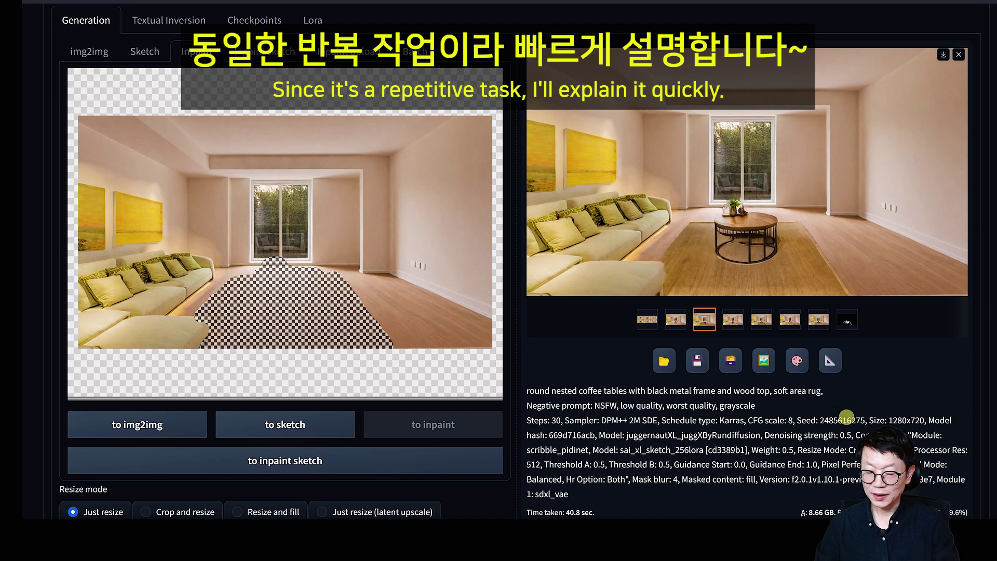
key(Right)
key(Right)
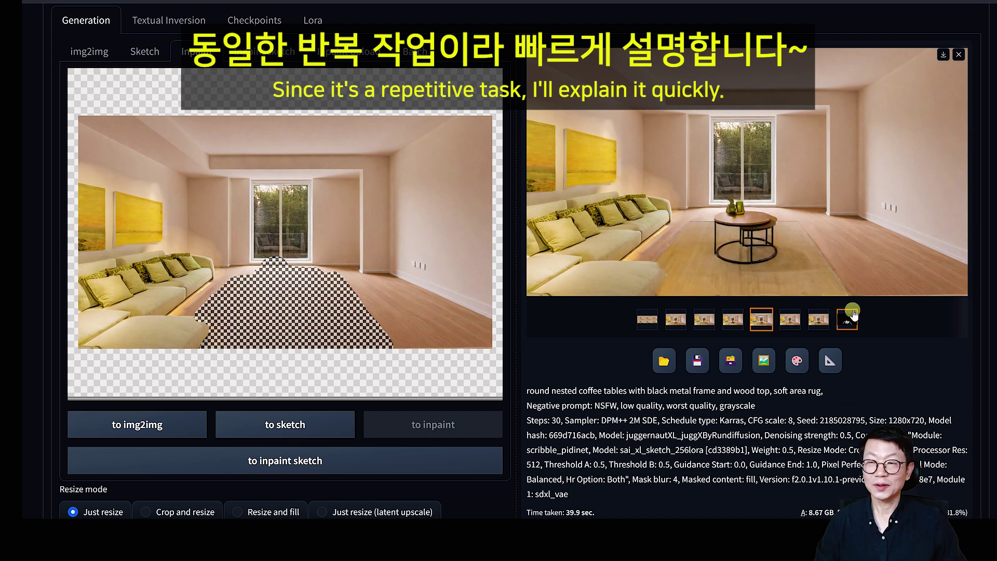
scroll(396, 103, up, 4)
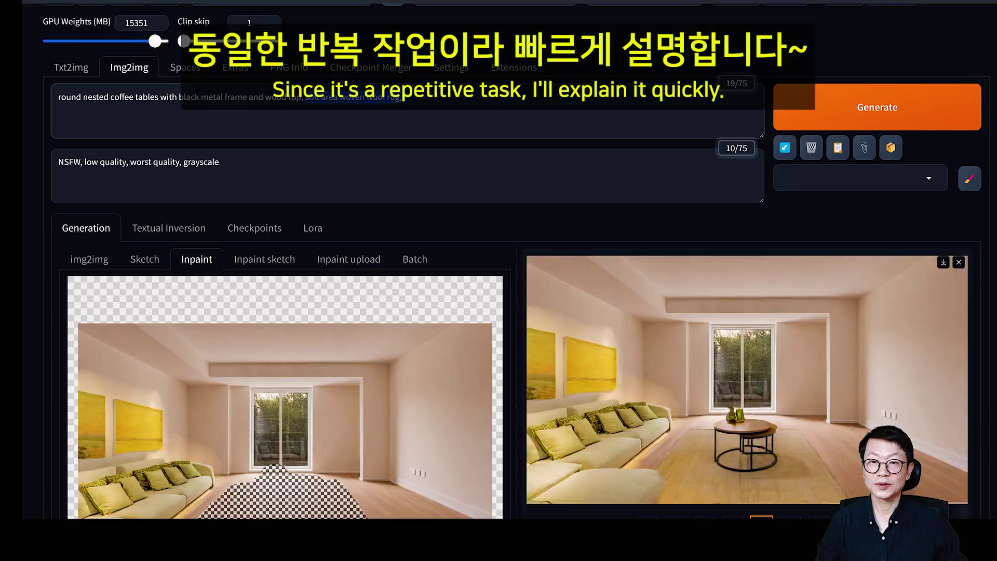
scroll(688, 405, down, 3)
scroll(740, 440, up, 3)
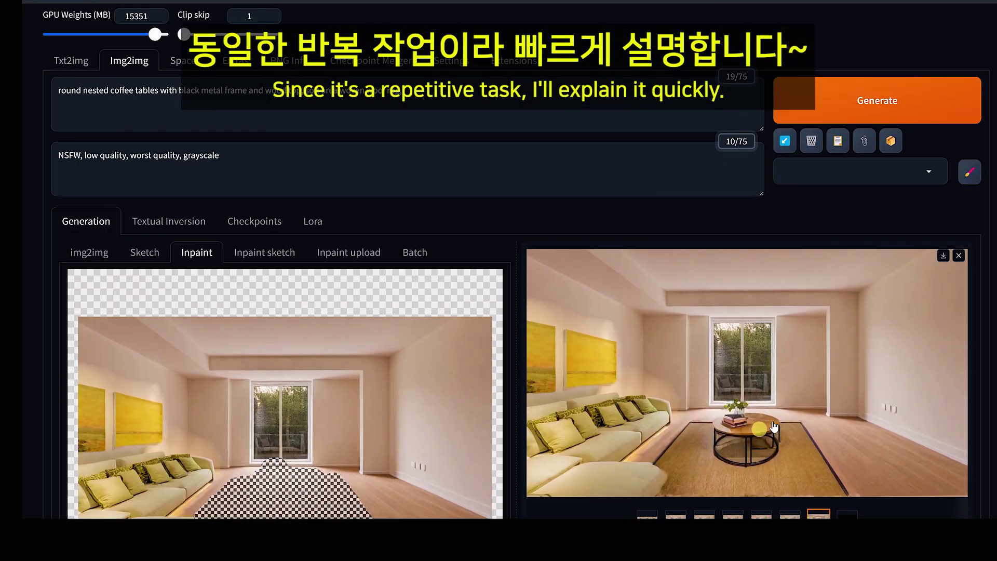
Regenerate the coffee table and rug batch with the ControlNet control weight at 0.4 and compare the variations
scroll(737, 436, down, 2)
click(676, 424)
scroll(894, 437, down, 15)
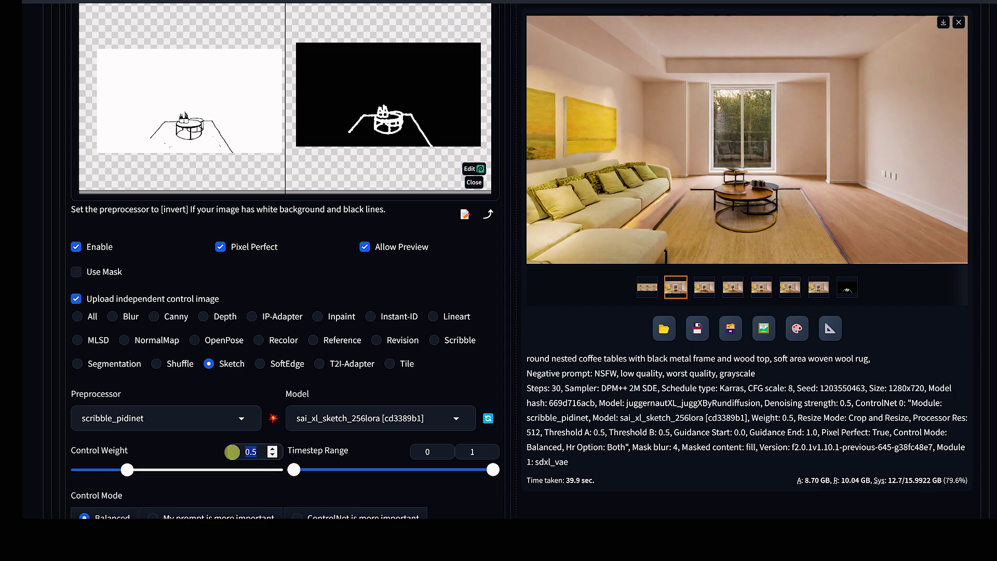
scroll(634, 245, up, 15)
scroll(858, 117, down, 3)
click(818, 372)
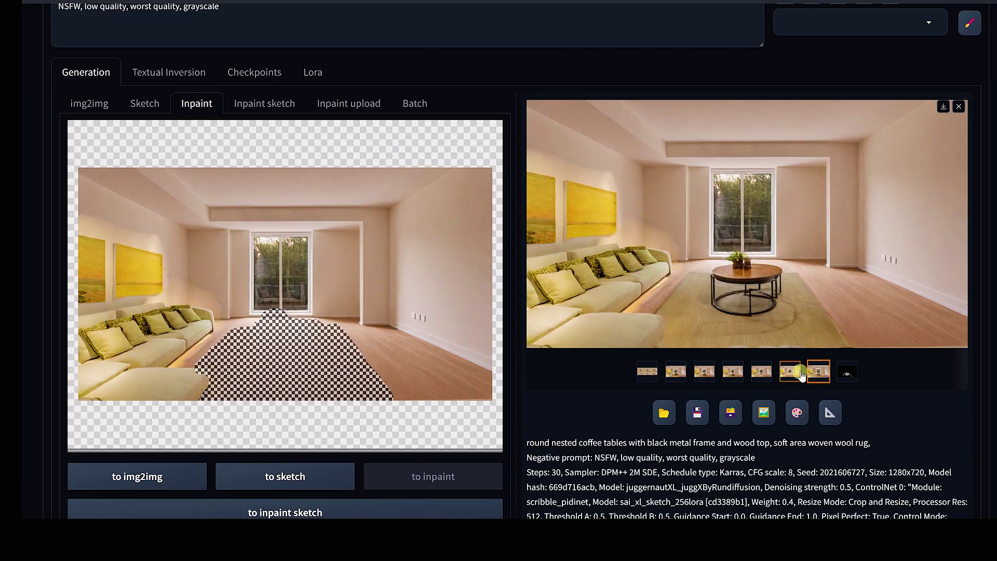
click(791, 371)
click(734, 371)
click(674, 281)
click(766, 310)
click(767, 310)
Regenerate the coffee table and rug with control weight 0.42 and load the fifth result into the Inpaint canvas
scroll(872, 418, down, 20)
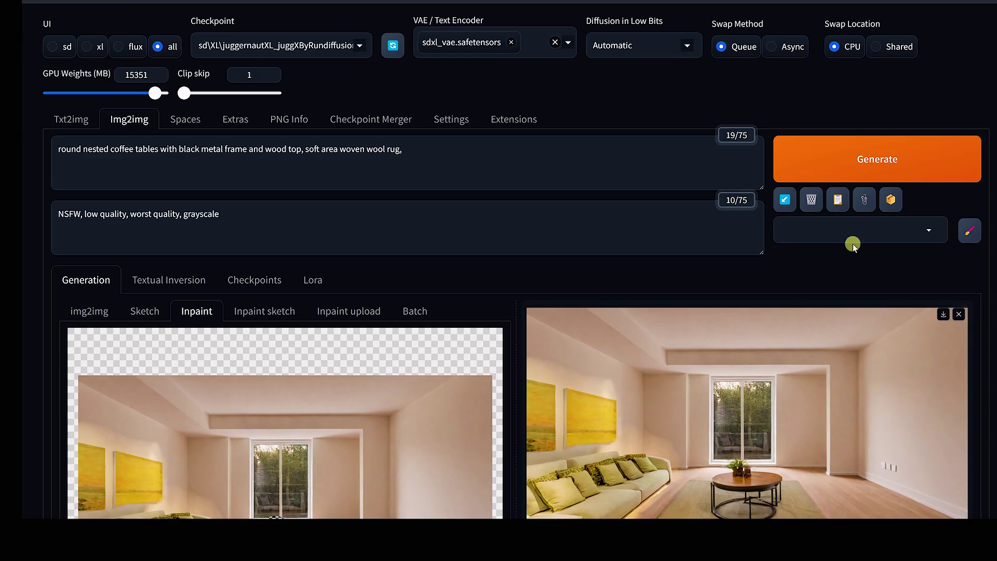
scroll(267, 263, down, 20)
scroll(253, 342, down, 3)
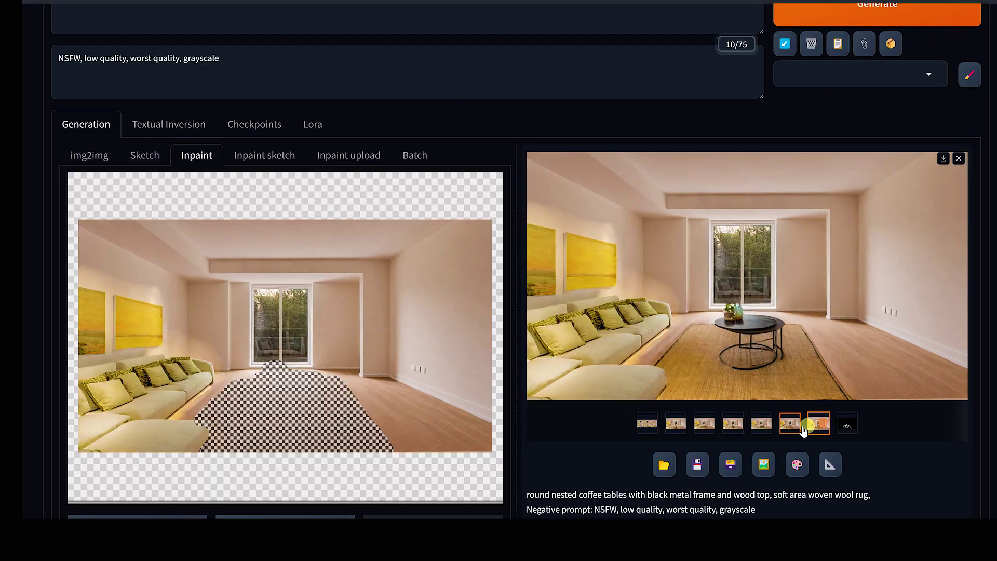
click(790, 423)
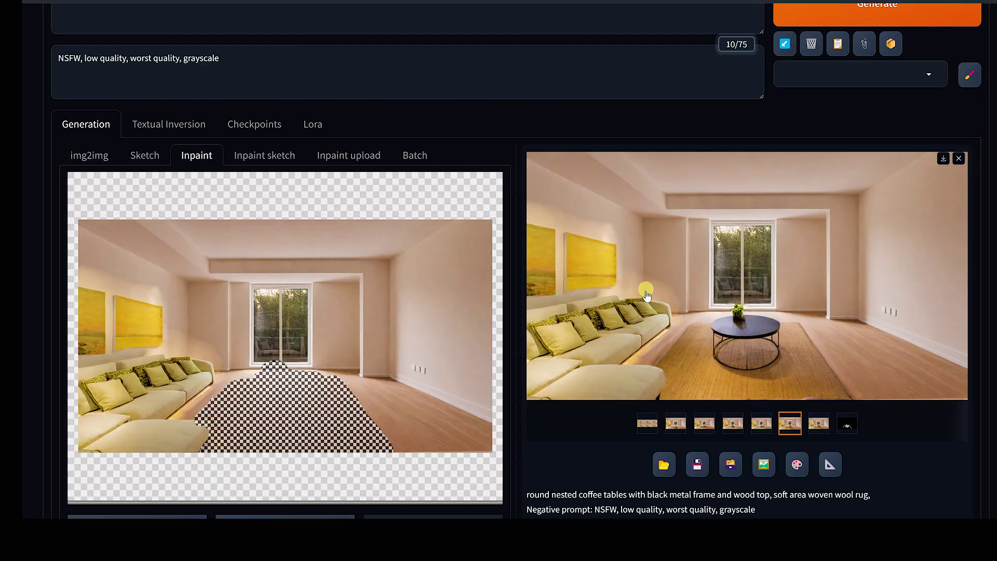
drag(681, 353, 176, 200)
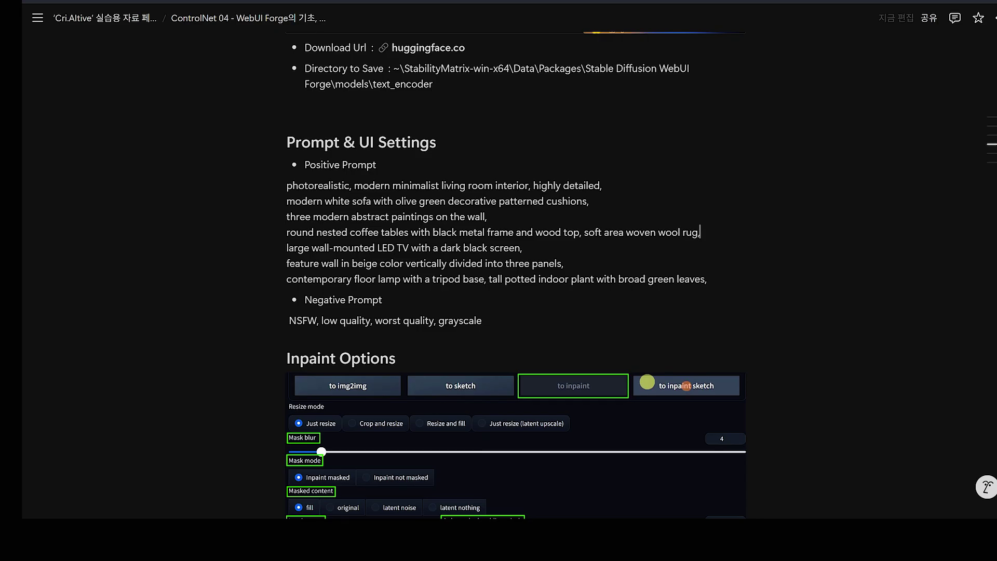
Replace the positive prompt with "contemporary floor lamp with a tripod base, tall potted indoor plant with broad green leaves," copied from the notes page
scroll(363, 156, down, 3)
drag(286, 123, 708, 123)
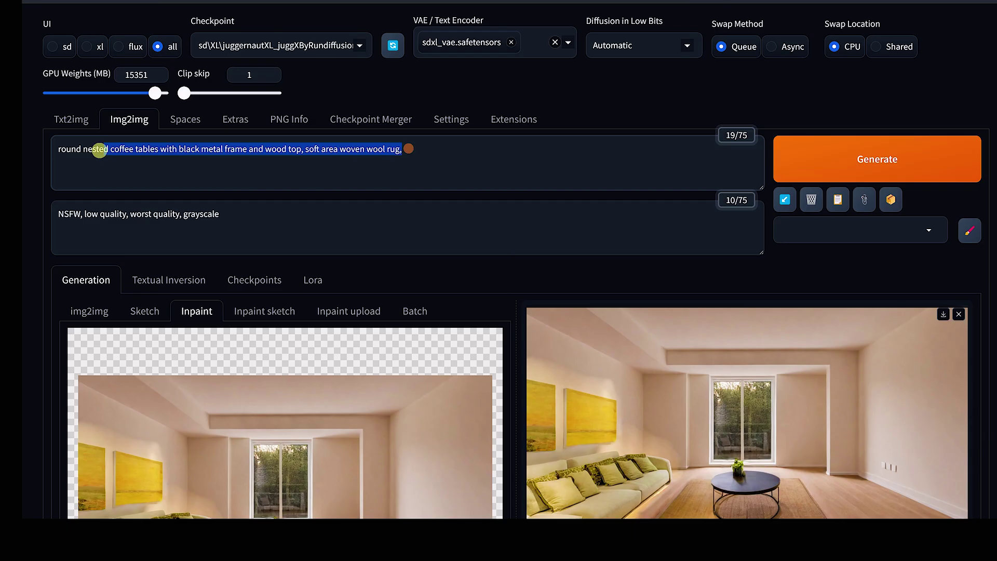
text(contemporary floor lamp with a tripod base, tall potted indoor plant with broad green leaves,)
Preprocess the floor lamp and plant sketch in ControlNet Unit 0 and mask both spots beside the window on the Inpaint canvas
scroll(586, 221, down, 1)
scroll(587, 221, down, 12)
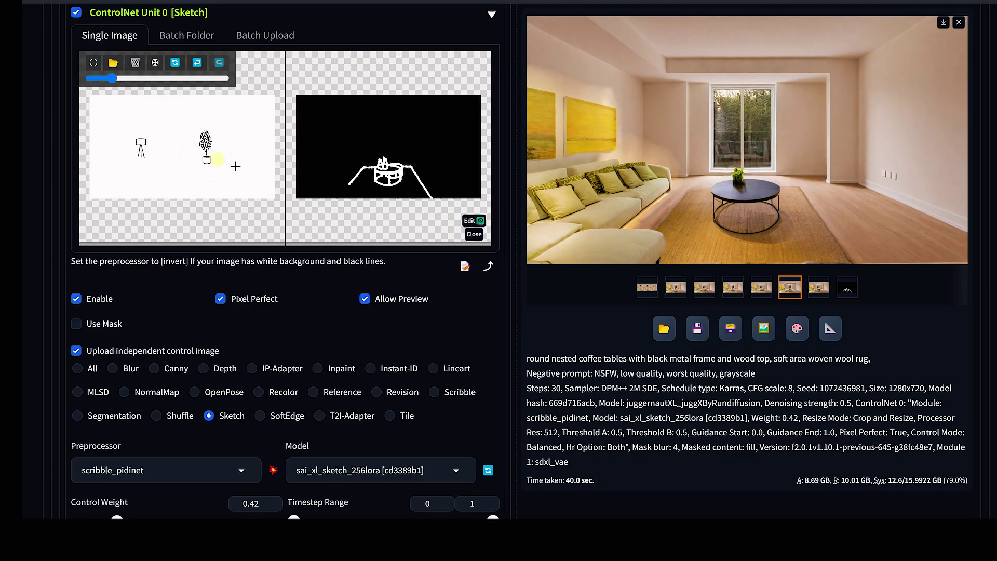
click(273, 475)
scroll(666, 430, up, 6)
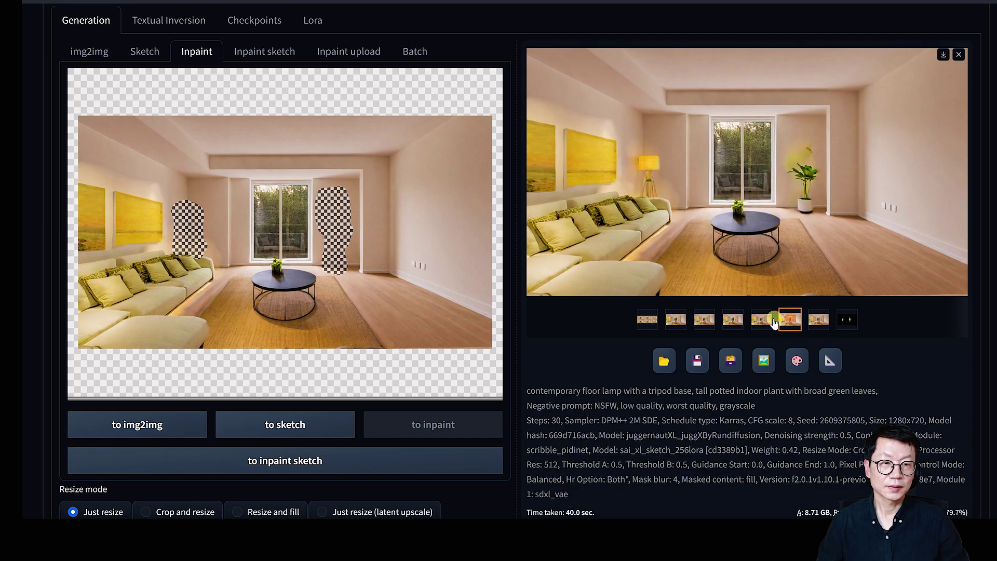
Compare the floor lamp and plant results and raise the ControlNet control weight to 0.5
click(733, 322)
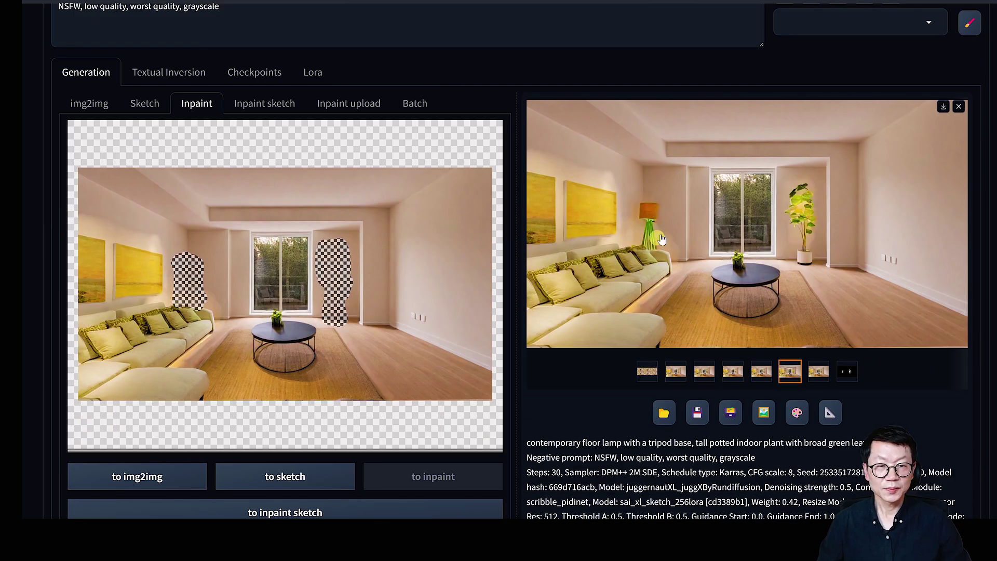
scroll(662, 239, down, 15)
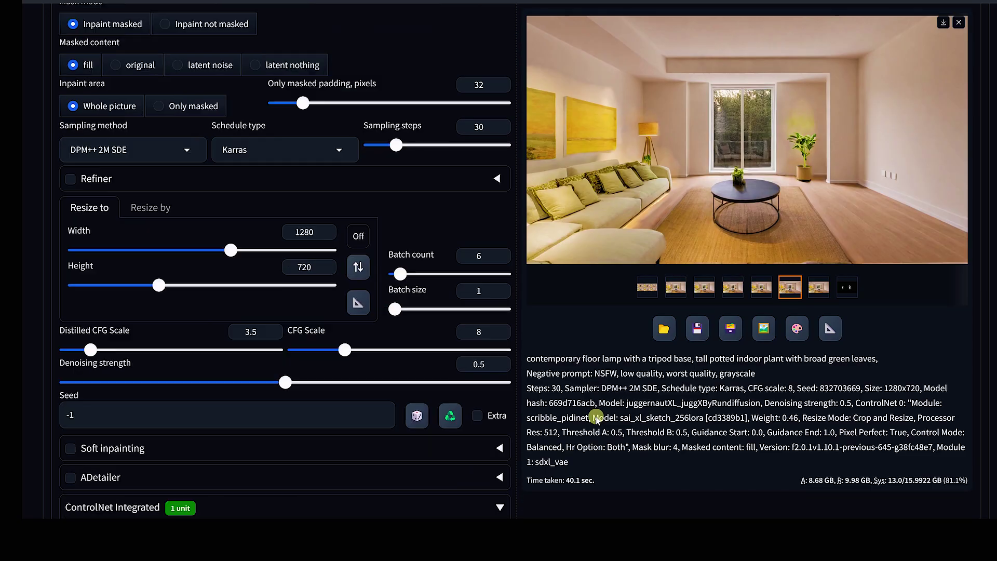
scroll(670, 415, down, 10)
key(BackSpace)
key(BackSpace)
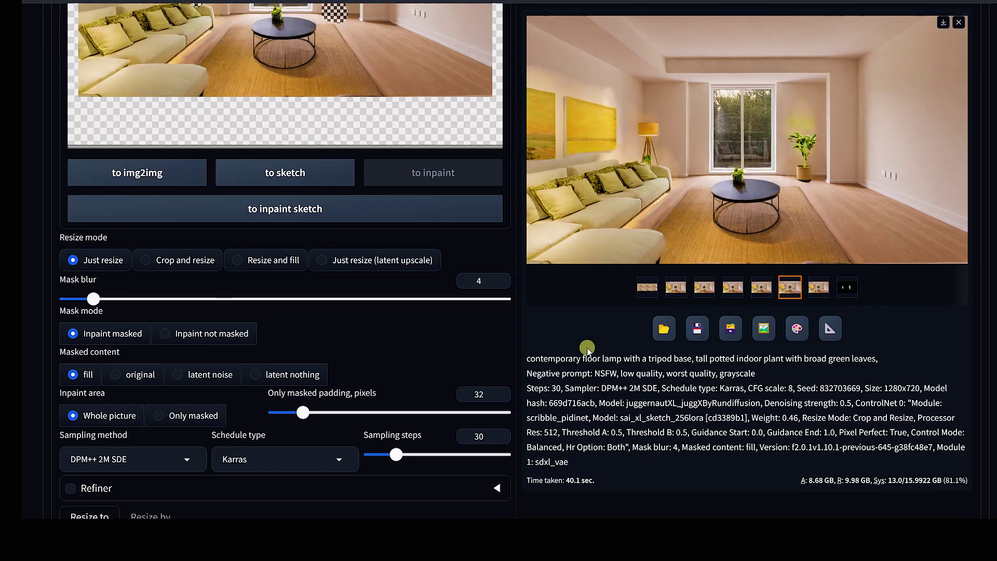
Review the lamp and plant batch generated at weight 0.5 and load the fifth result into the Inpaint canvas
scroll(589, 346, up, 6)
click(762, 371)
click(790, 371)
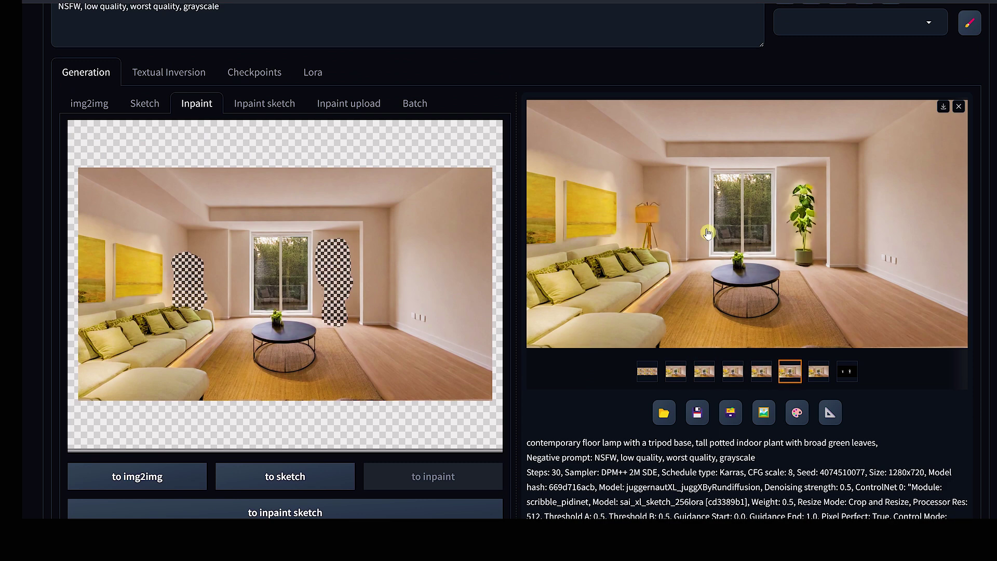
drag(762, 250, 286, 260)
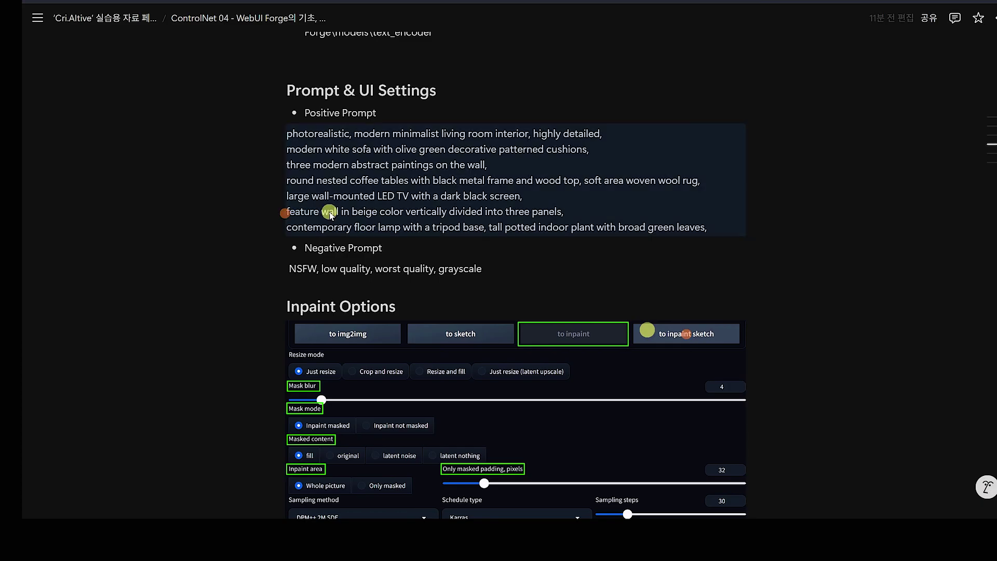
Generate the "feature wall in beige color vertically divided into three panels," prompt with its preprocessed sketch and a mask filling the whole right wall
drag(286, 213, 566, 213)
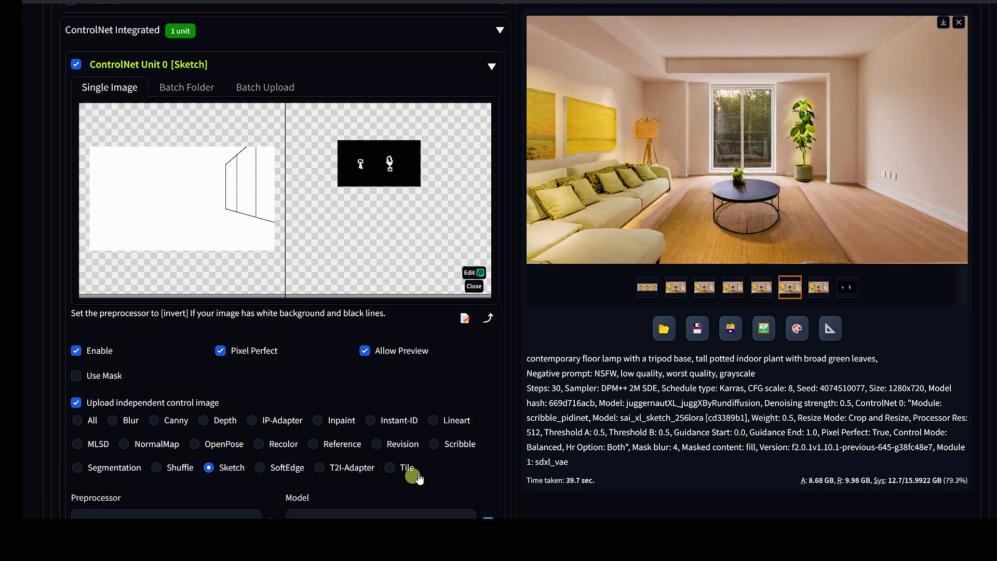
scroll(247, 214, down, 2)
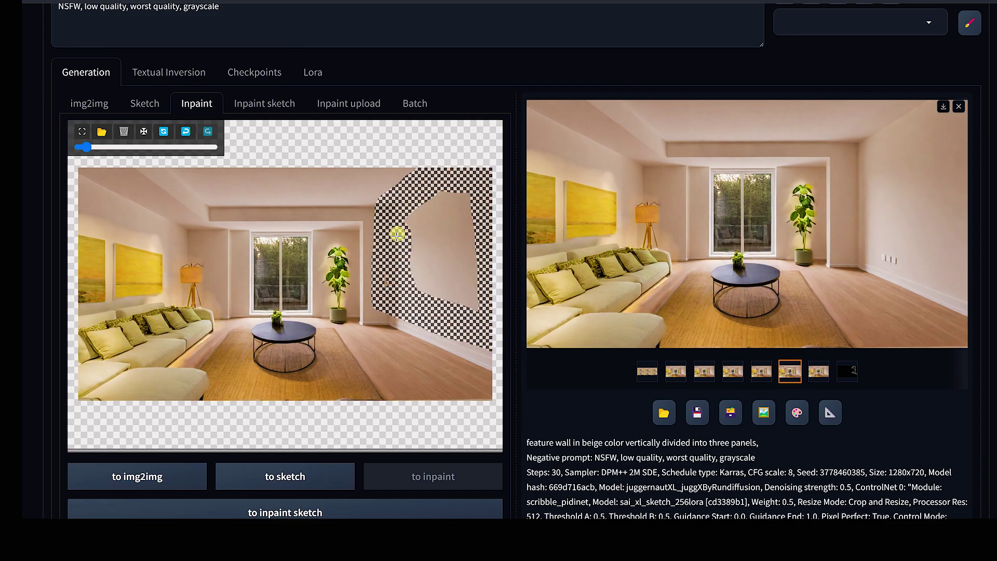
drag(398, 233, 457, 270)
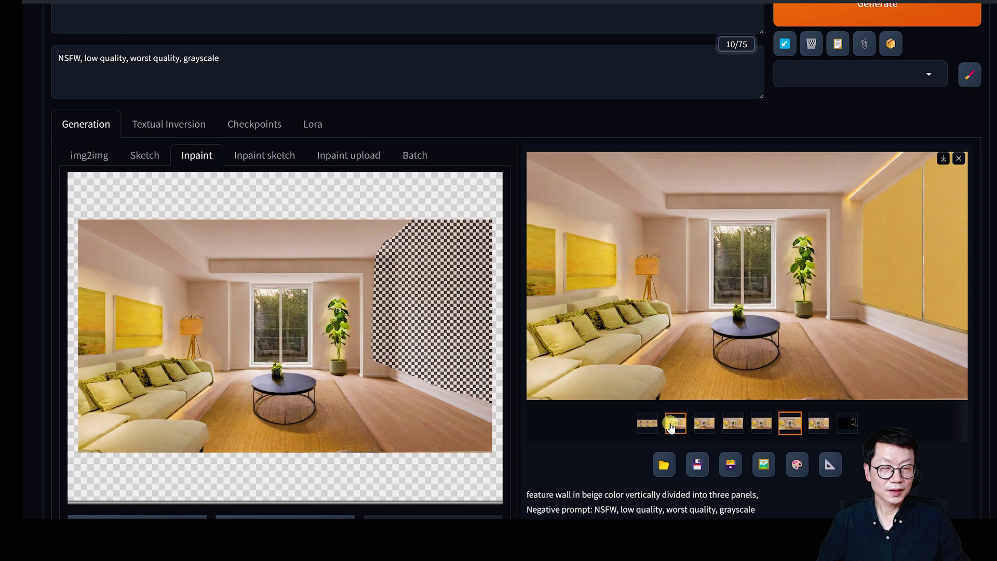
key(Right)
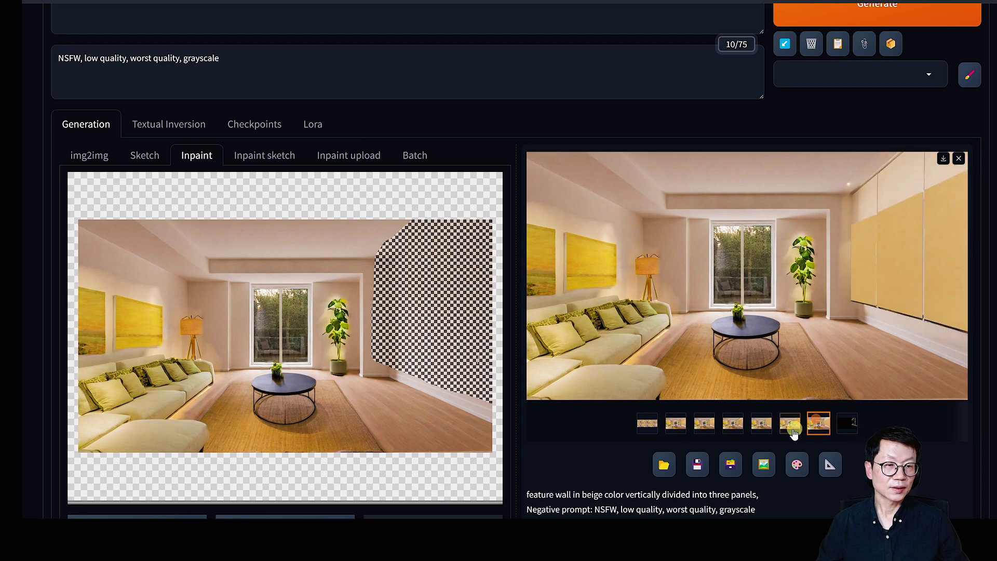
Clear the wall mask and load the fourth feature wall result into the Inpaint canvas
click(762, 424)
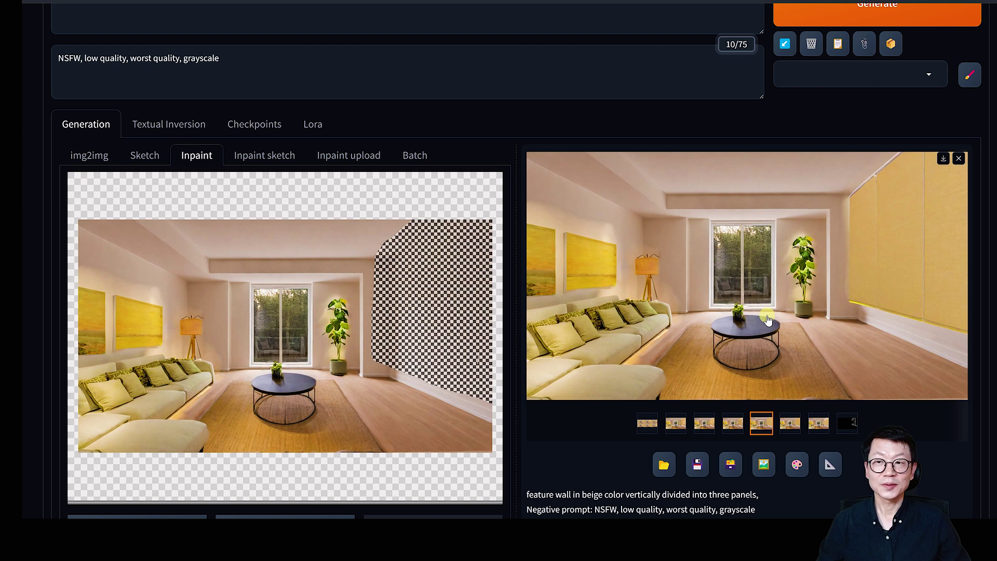
click(162, 185)
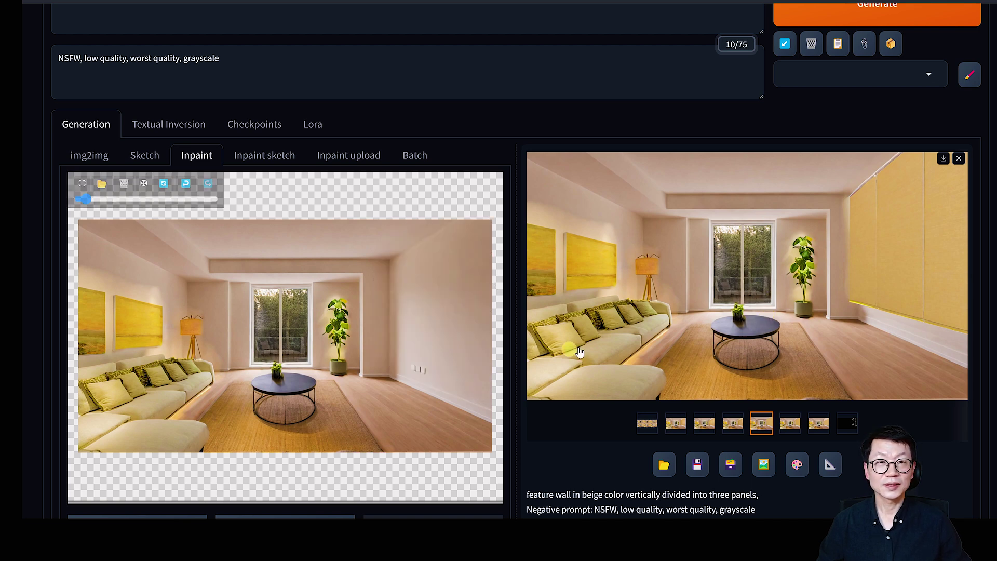
drag(768, 281, 370, 296)
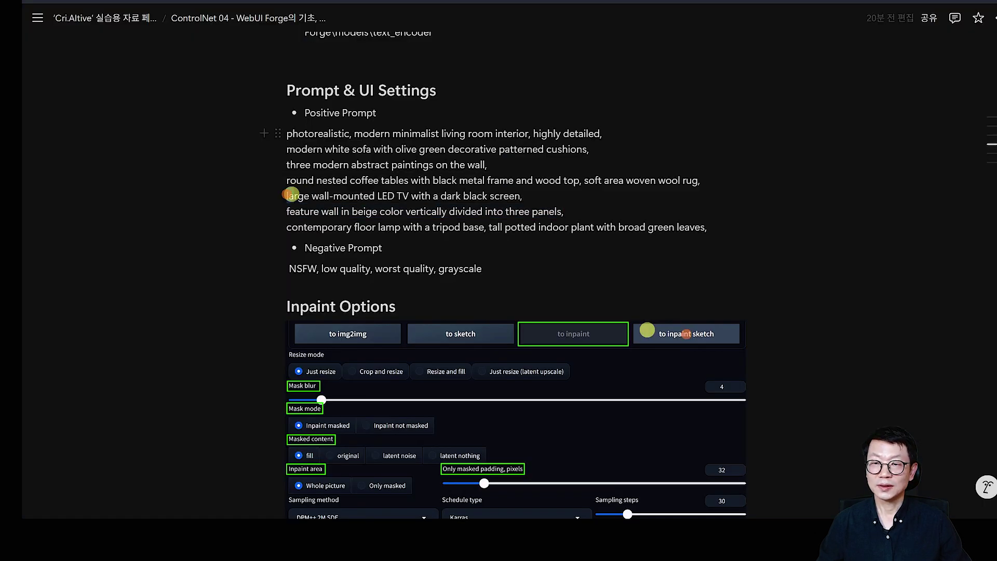
Set the positive prompt to "large wall-mounted LED TV with a dark black screen," and load the tv_1 sketch into ControlNet Unit 0
drag(286, 194, 525, 197)
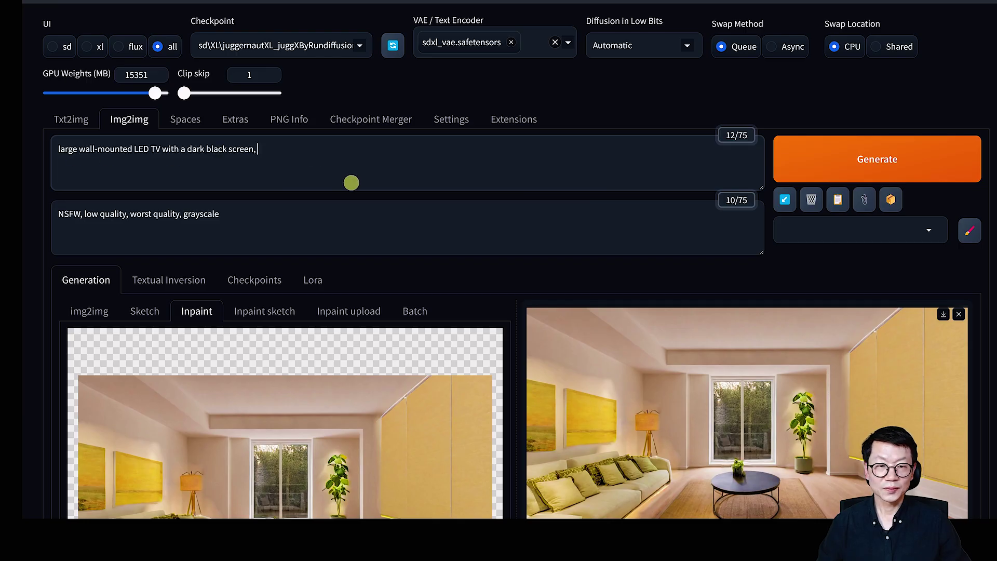
scroll(351, 182, down, 20)
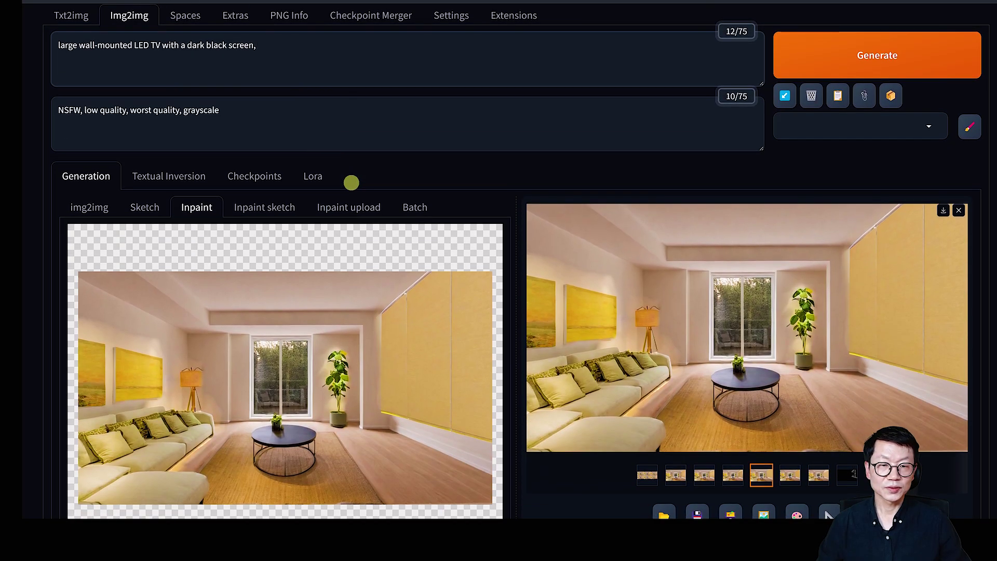
click(128, 180)
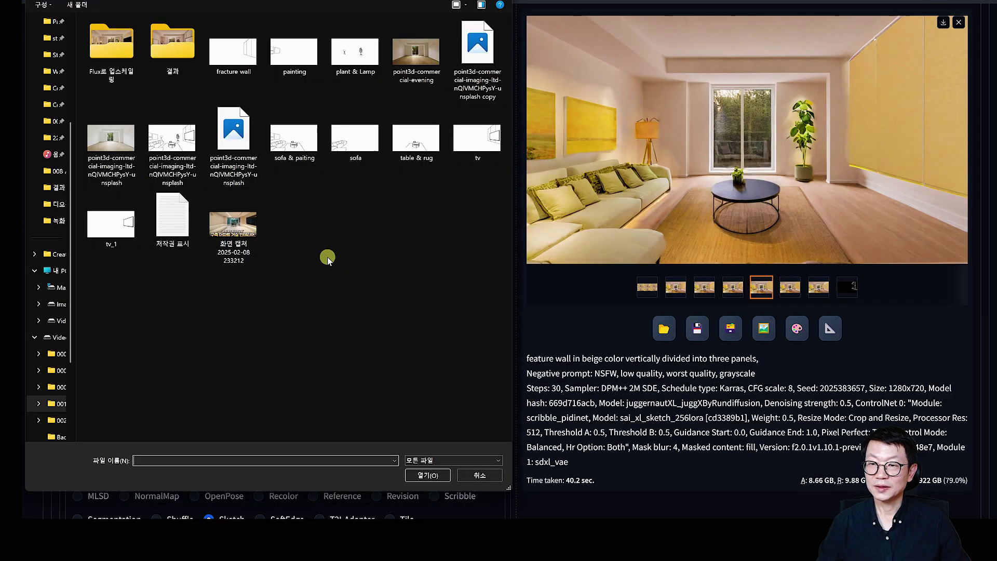
double_click(111, 224)
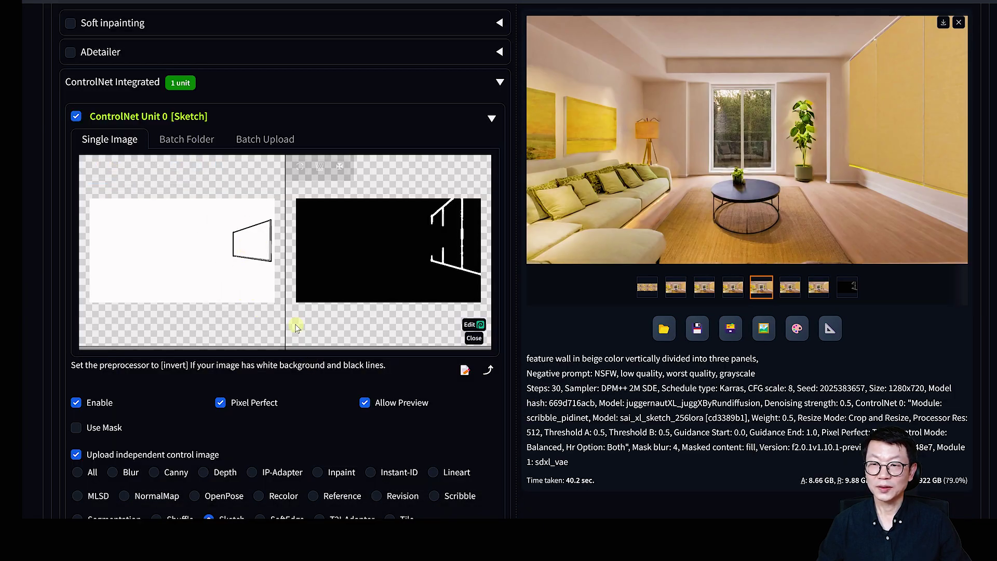
Preprocess the TV sketch and paint a solid inpaint mask over the TV area on the feature wall, matching the reference sketch
scroll(301, 312, up, 1)
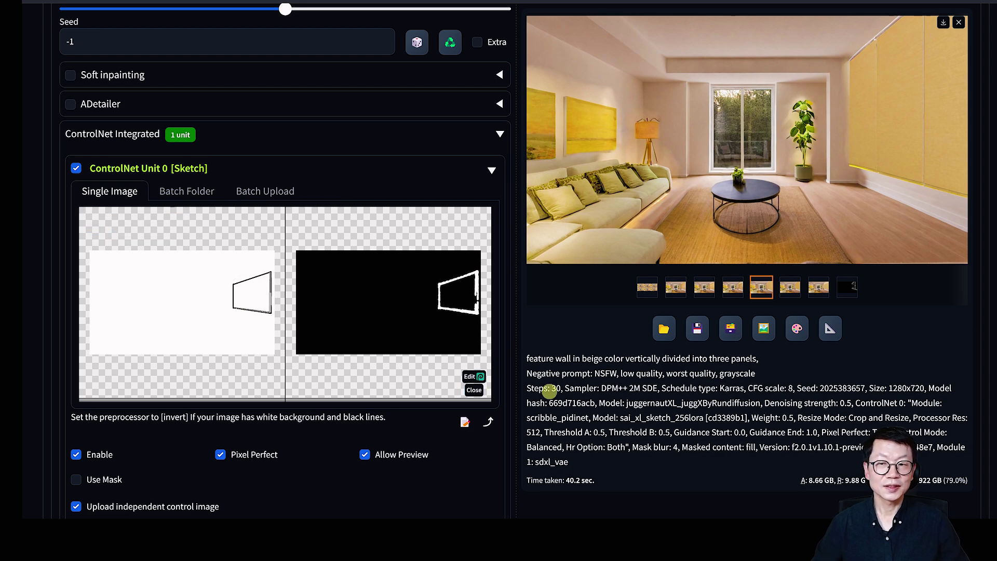
scroll(596, 365, up, 10)
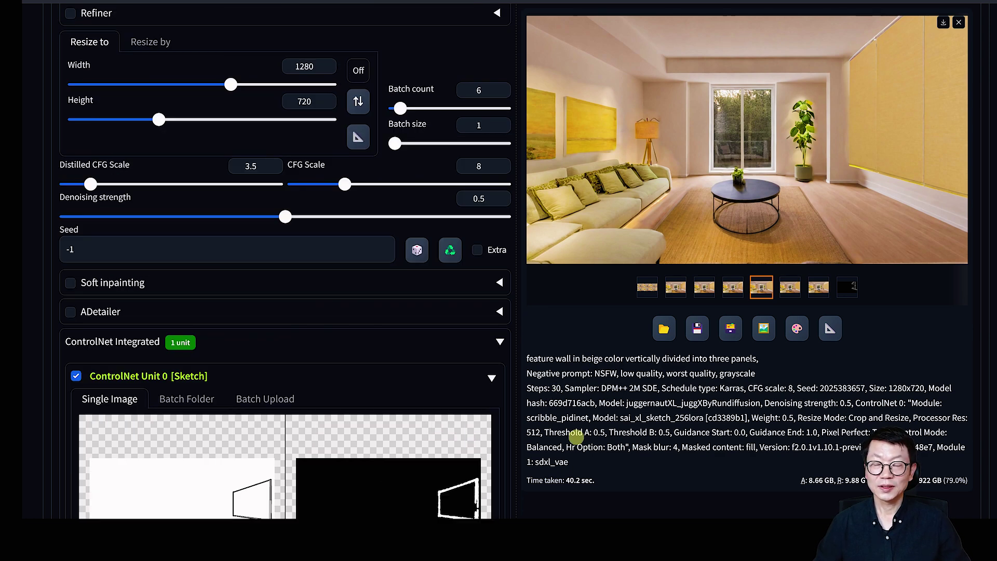
scroll(576, 432, up, 8)
scroll(574, 371, down, 3)
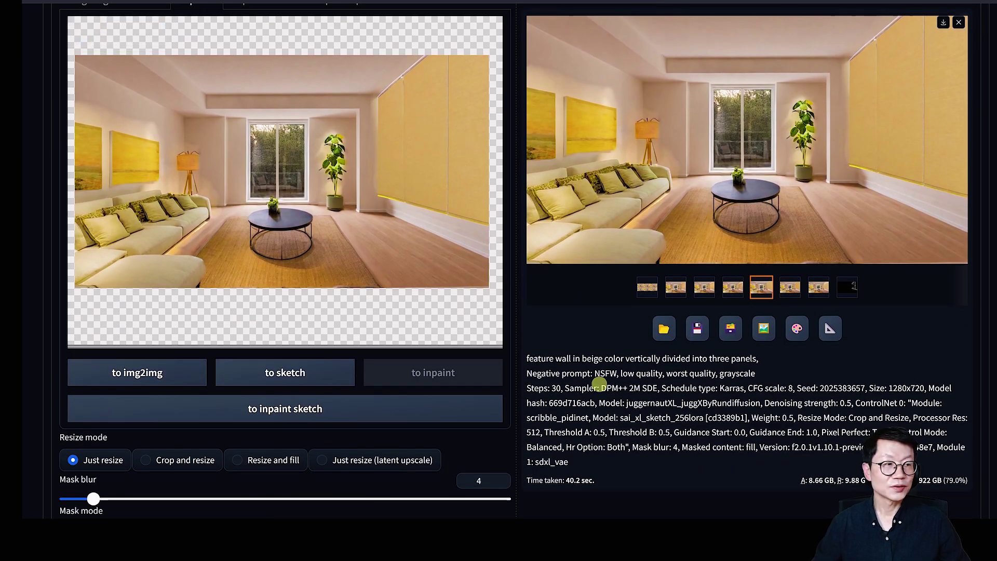
scroll(596, 382, up, 5)
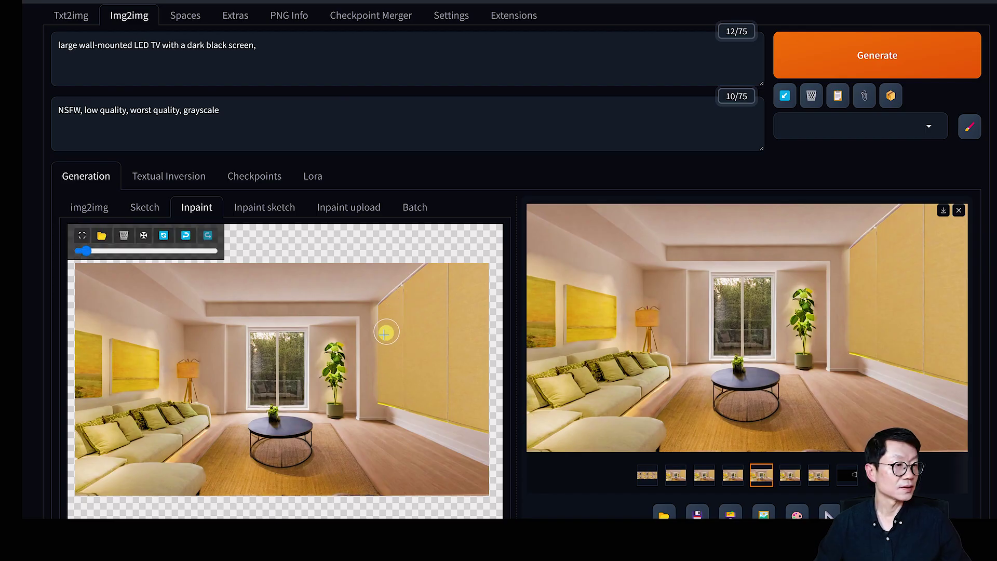
drag(442, 321, 401, 340)
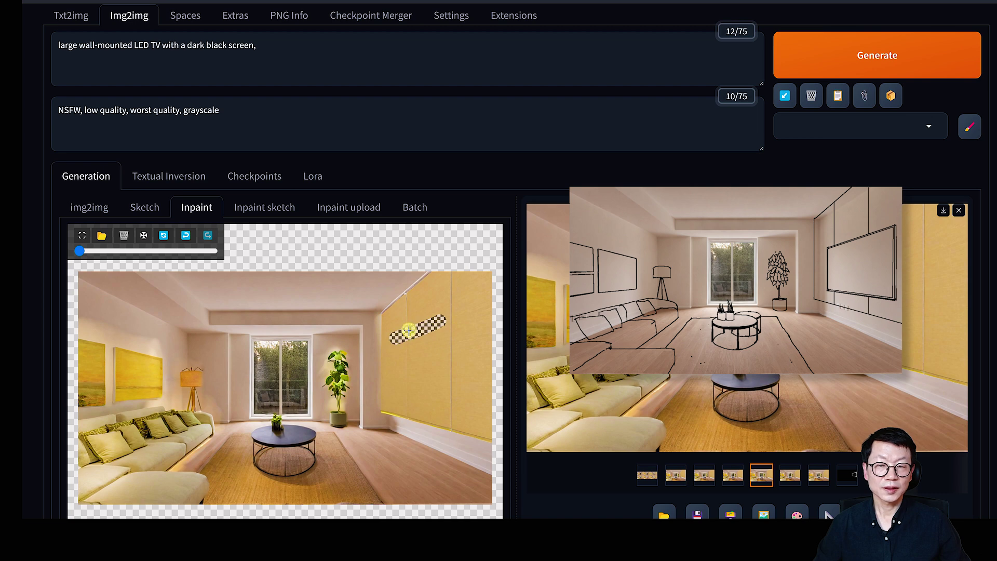
mouse_move(436, 324)
mouse_down()
mouse_move(481, 314)
mouse_move(479, 416)
mouse_up()
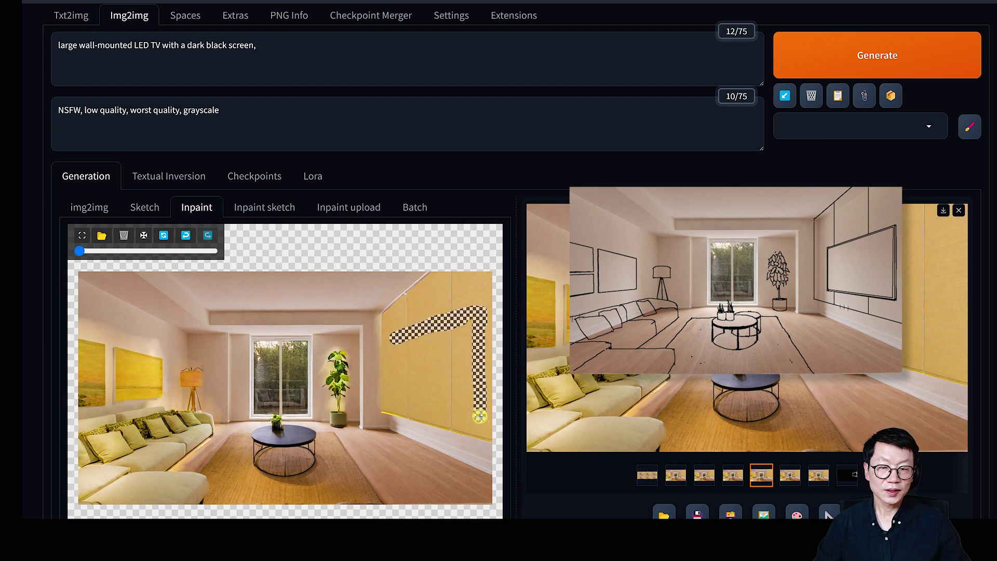
drag(396, 396, 474, 415)
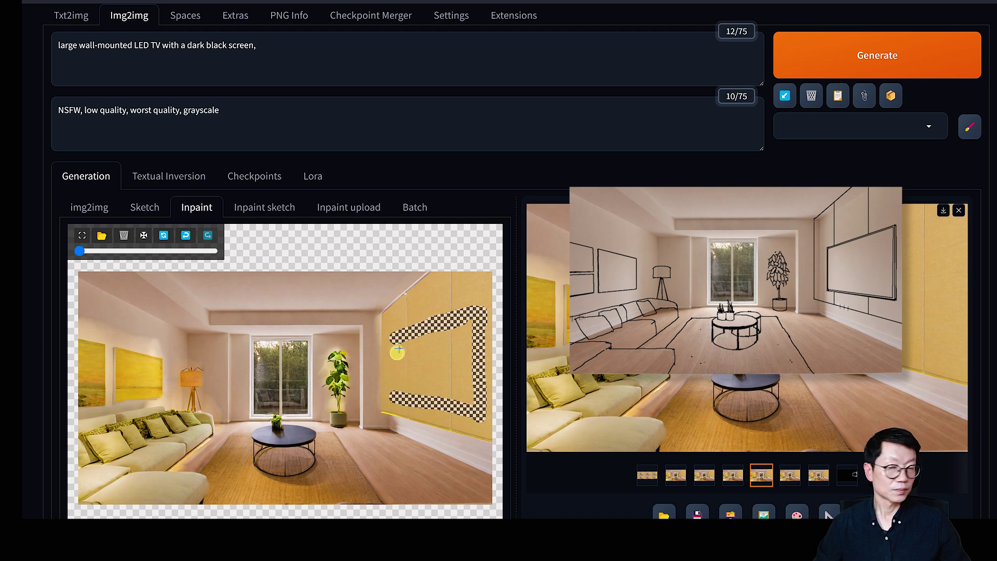
drag(397, 340, 397, 388)
mouse_move(407, 343)
mouse_down()
mouse_move(408, 394)
mouse_move(425, 339)
mouse_move(424, 386)
mouse_move(458, 391)
mouse_move(430, 384)
mouse_move(428, 339)
mouse_move(440, 365)
mouse_up()
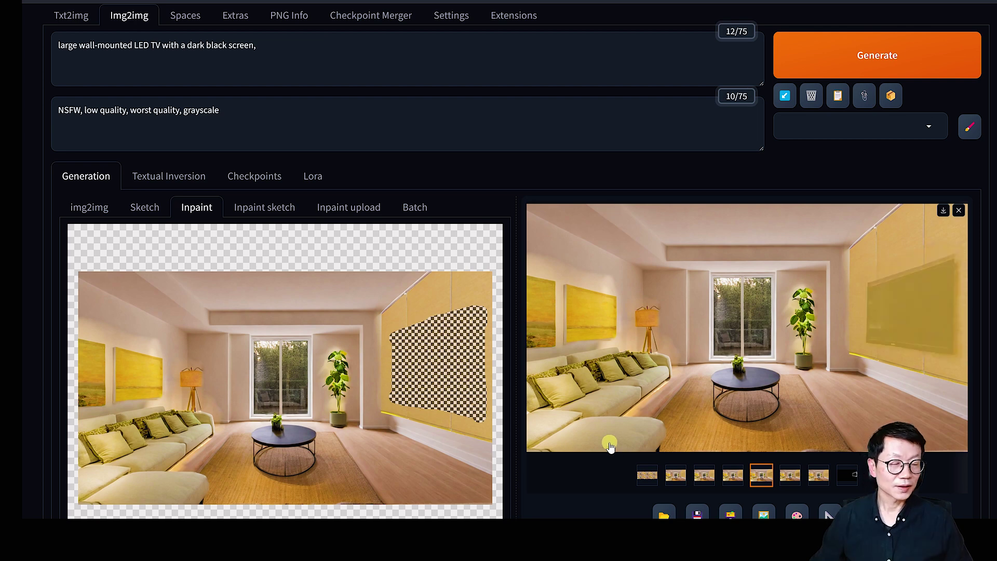
Compare the generated wall-mounted TV results one by one against the dark black screen prompt
click(676, 474)
scroll(702, 474, down, 1)
click(704, 424)
click(734, 423)
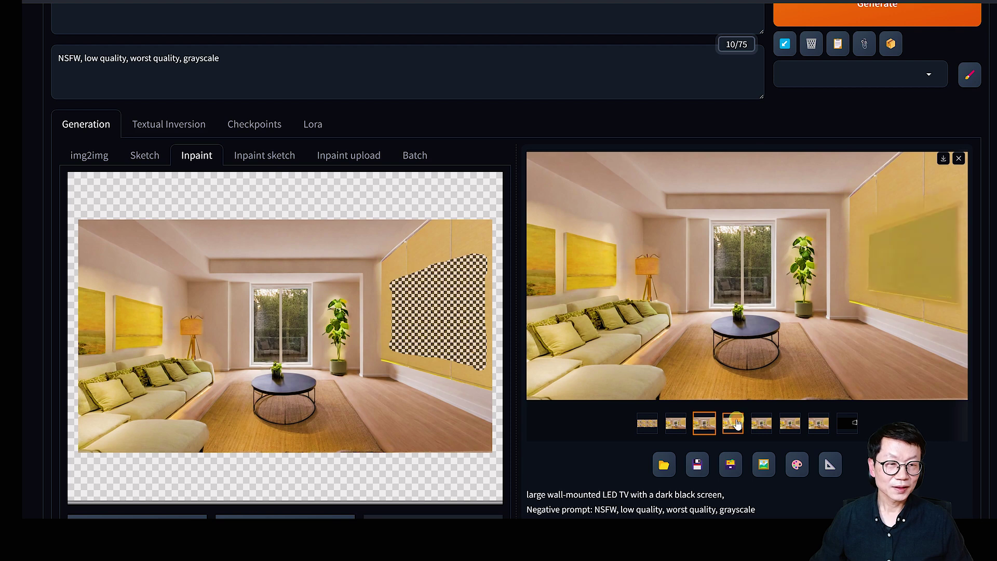
click(761, 423)
click(790, 423)
click(814, 425)
click(790, 423)
click(761, 423)
click(734, 423)
click(704, 423)
scroll(704, 423, down, 3)
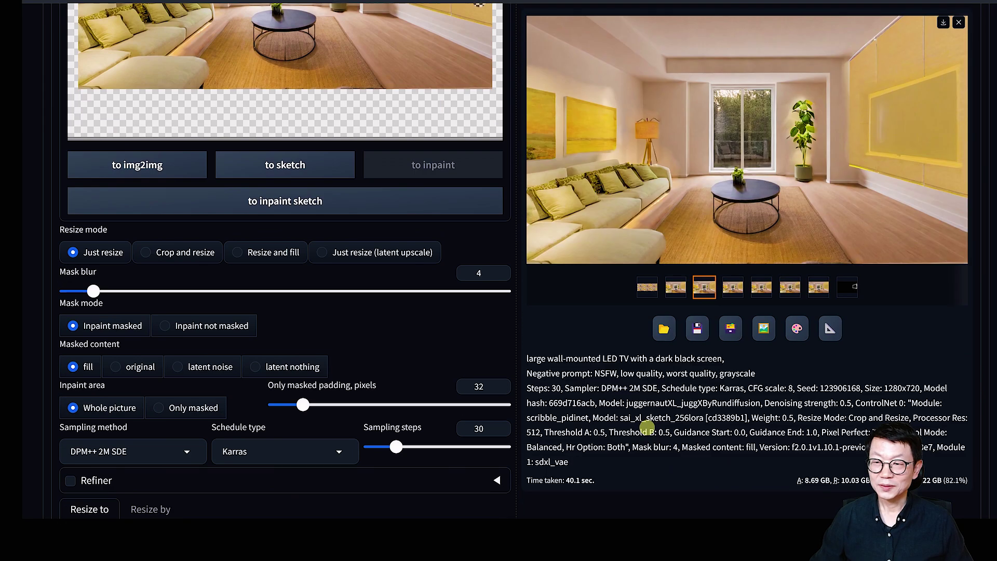
Set the masked content to latent noise and the batch count to 1 for a single test generation of the TV
scroll(301, 375, down, 1)
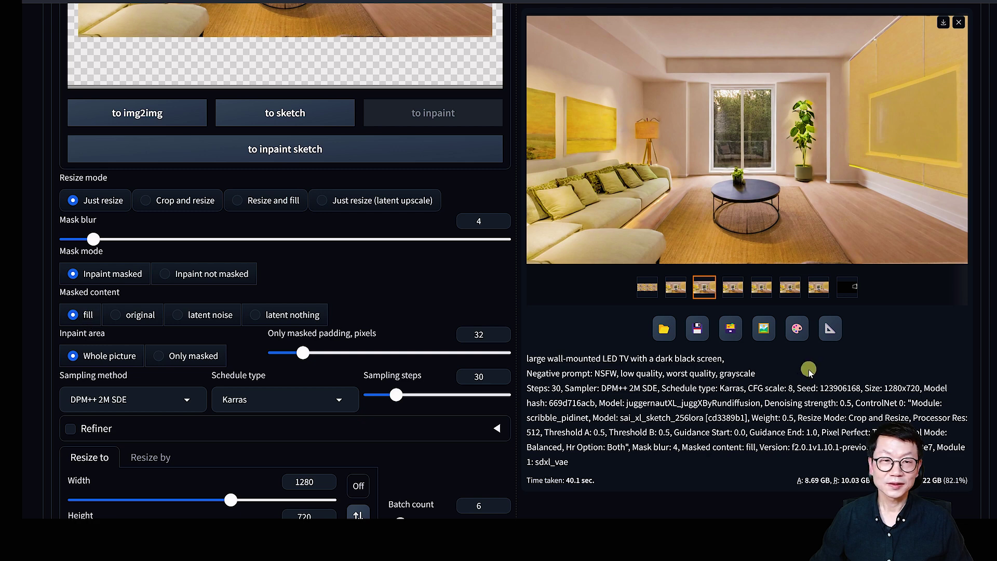
scroll(761, 413, up, 3)
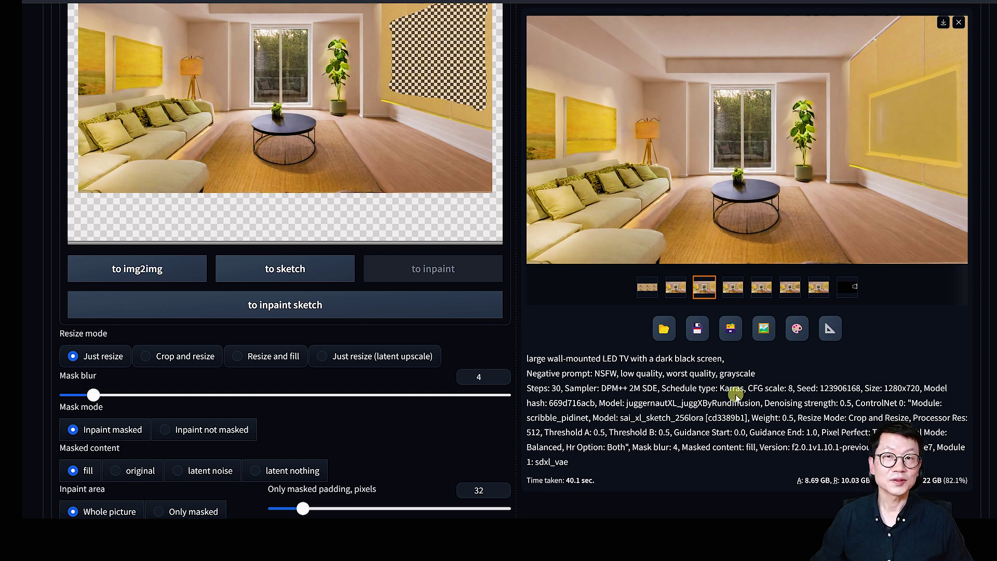
scroll(731, 393, up, 10)
drag(181, 150, 249, 150)
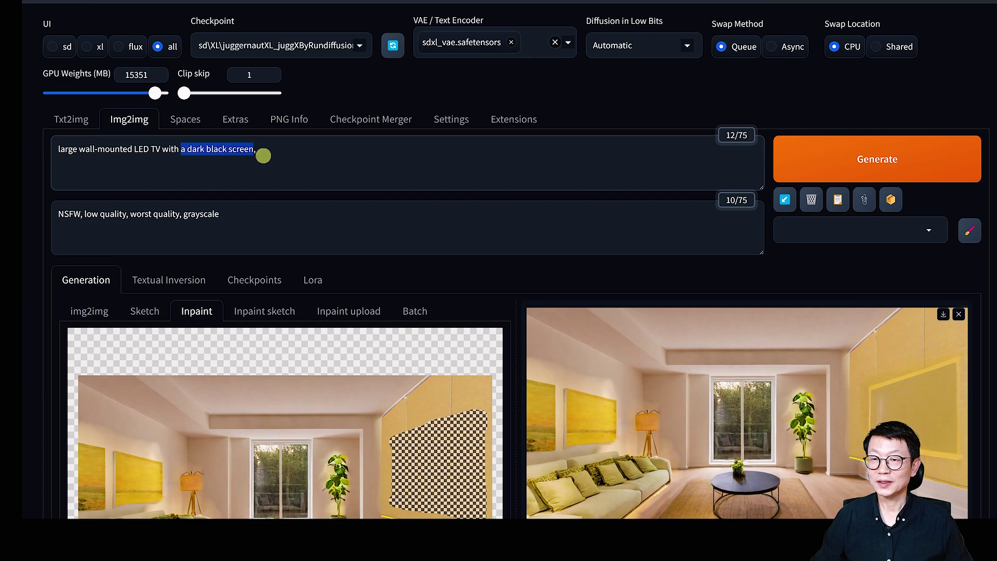
scroll(605, 318, down, 6)
click(179, 160)
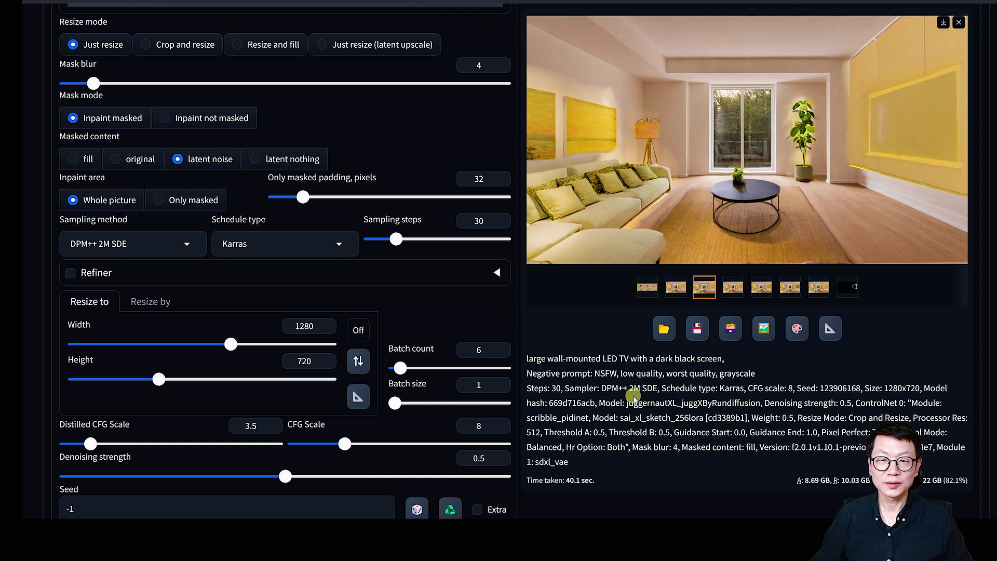
scroll(198, 433, down, 1)
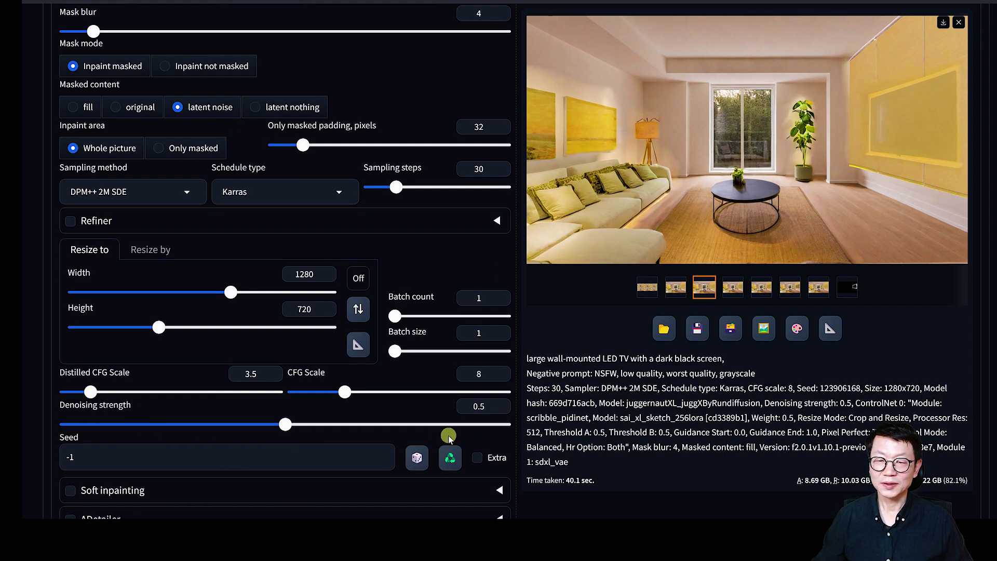
scroll(605, 379, up, 4)
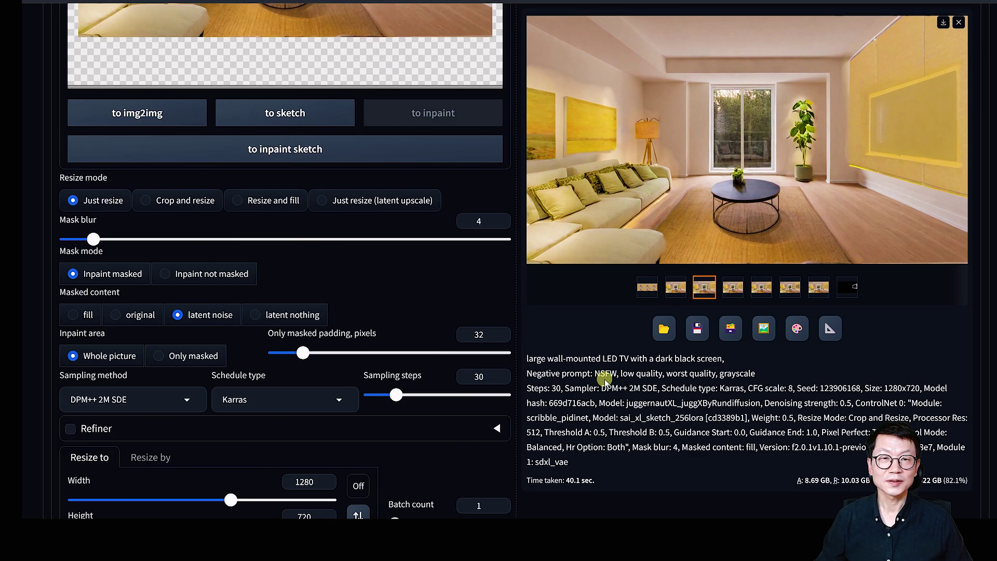
scroll(605, 379, up, 8)
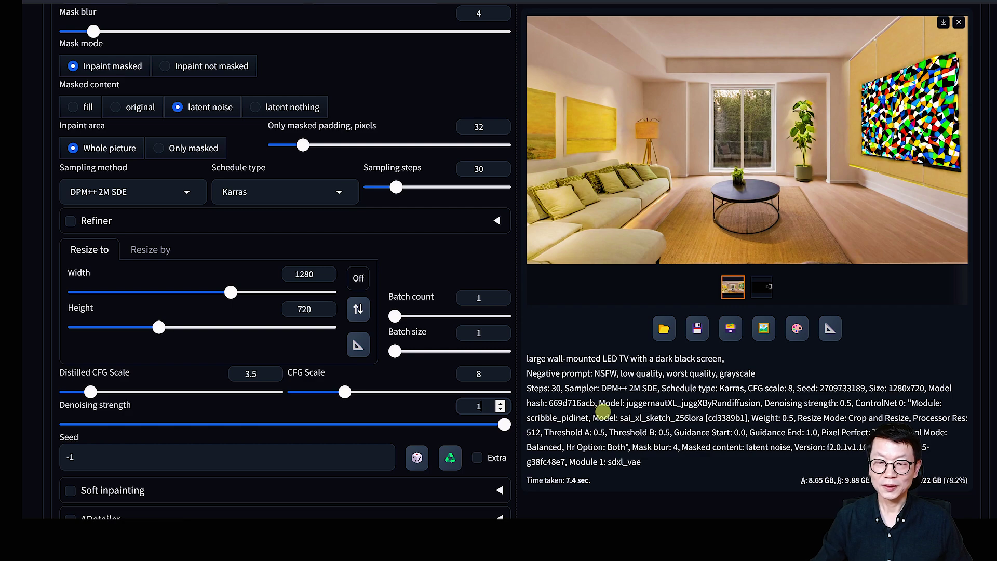
Generate a test TV image at denoising strength 1 and inspect it enlarged
scroll(606, 410, up, 6)
scroll(606, 410, up, 2)
click(866, 105)
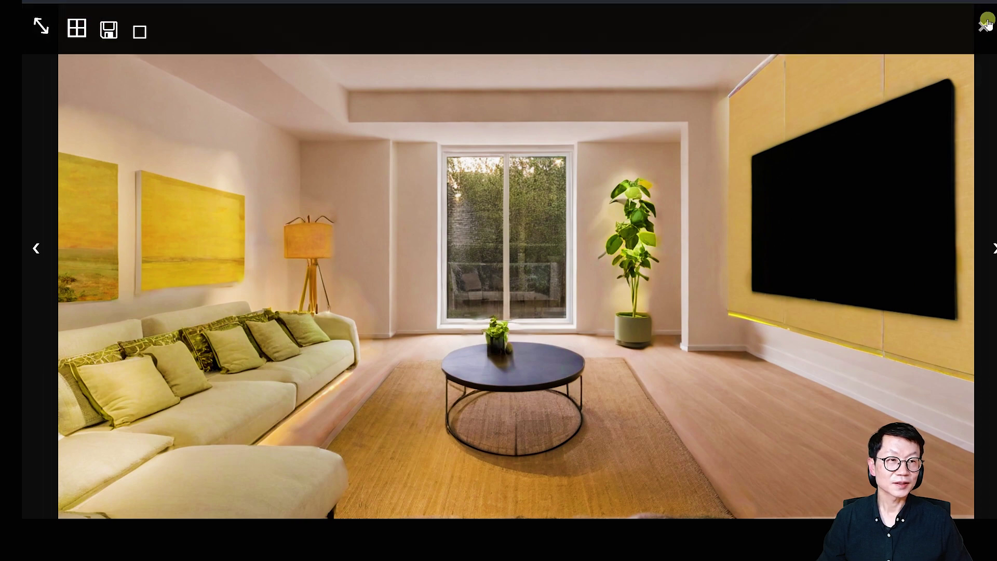
click(981, 27)
Set the denoising strength to 0.85, generate another TV image and inspect it enlarged
text(0.85)
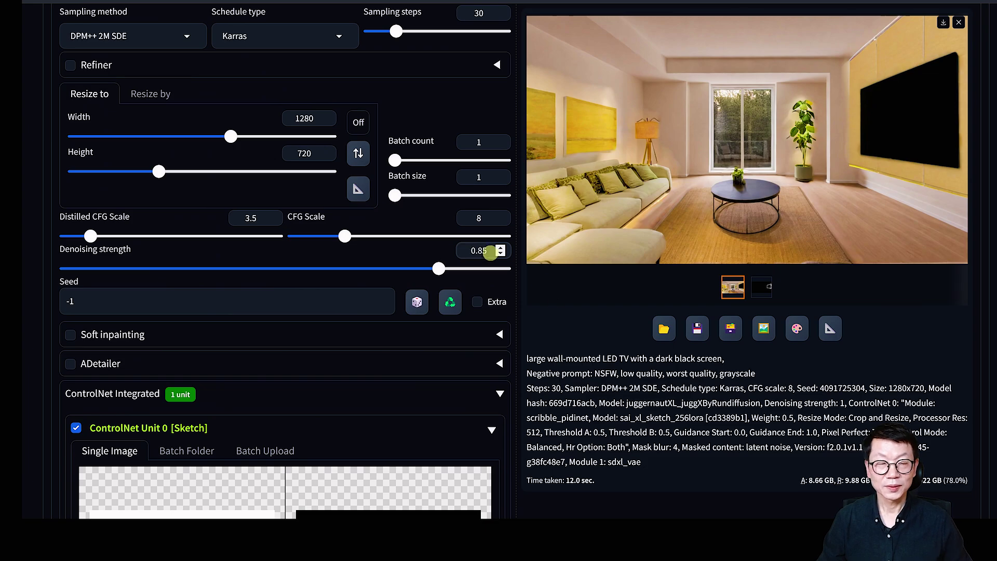
scroll(611, 359, up, 15)
click(852, 161)
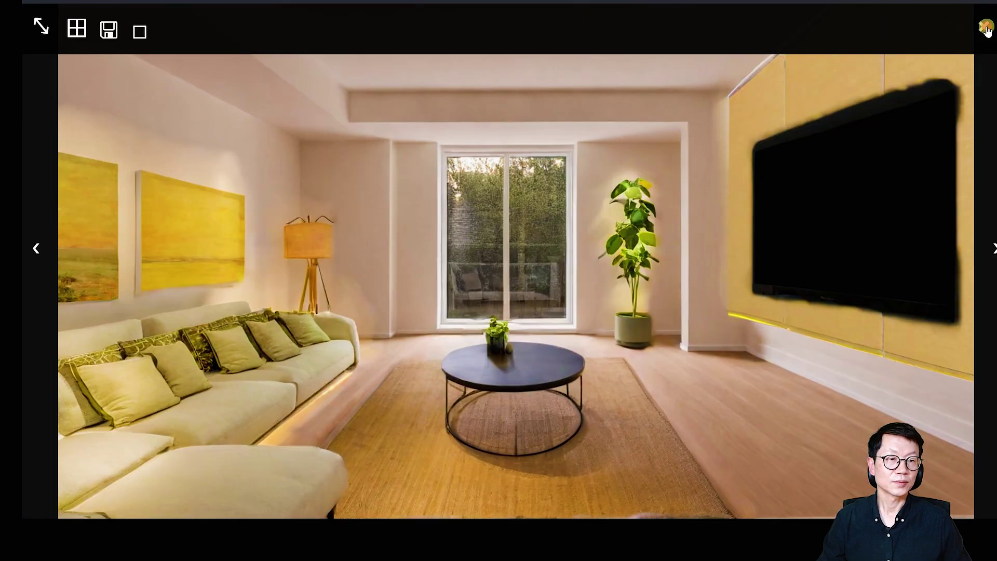
click(986, 29)
Set the batch count to 6 and generate a batch of TV images
scroll(559, 427, down, 4)
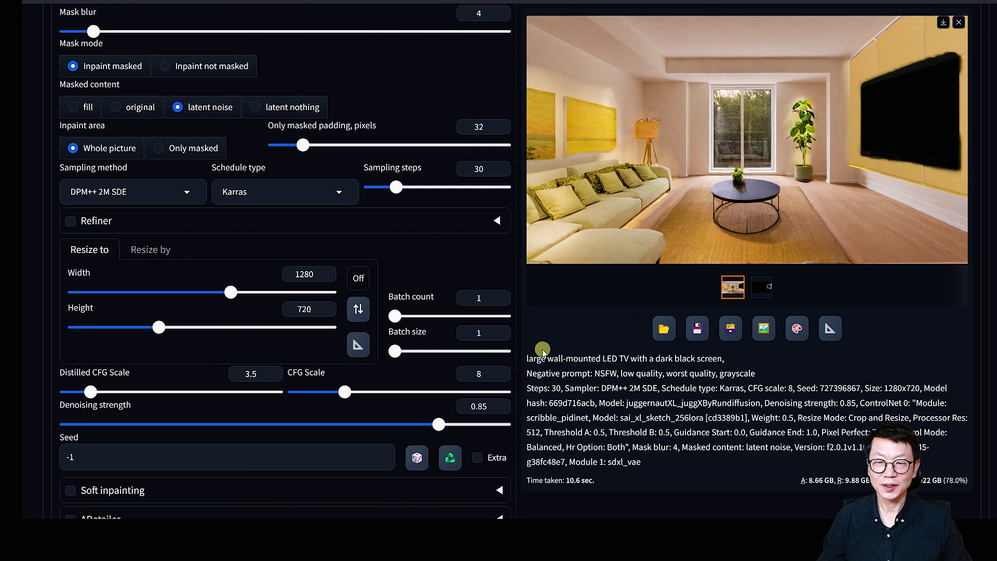
double_click(461, 299)
text(6)
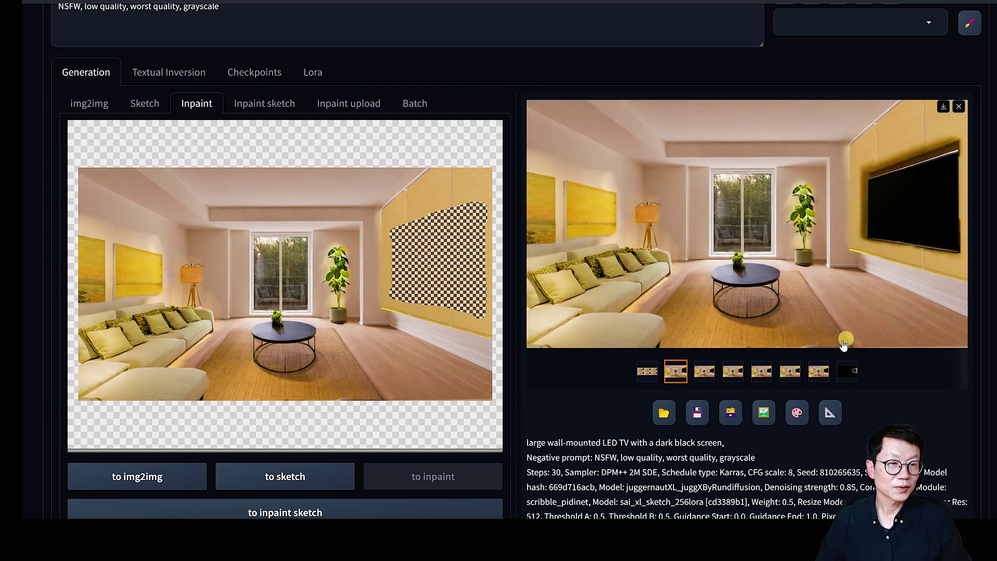
Compare the generated TV results one by one and examine the fourth one enlarged
click(704, 371)
click(731, 372)
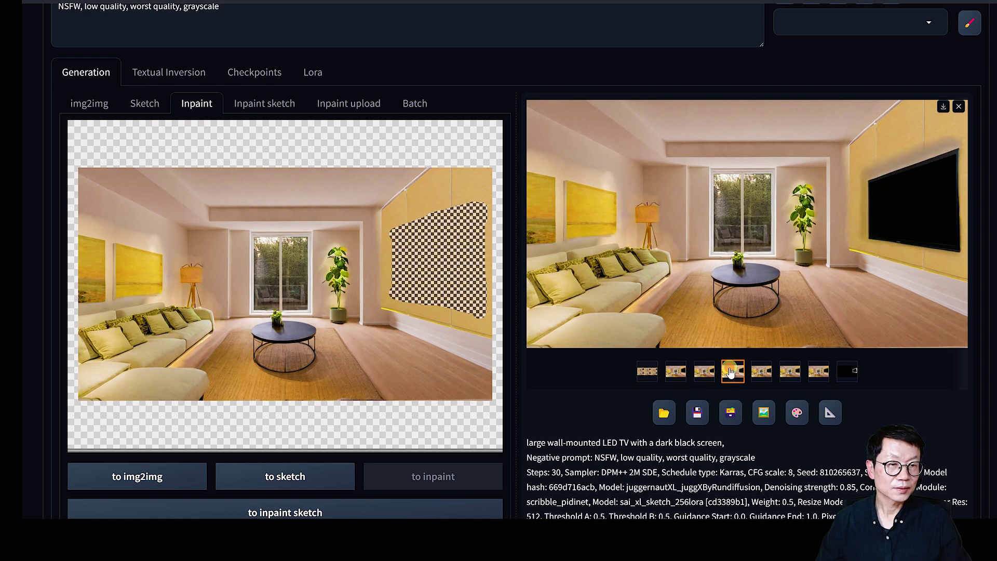
click(761, 371)
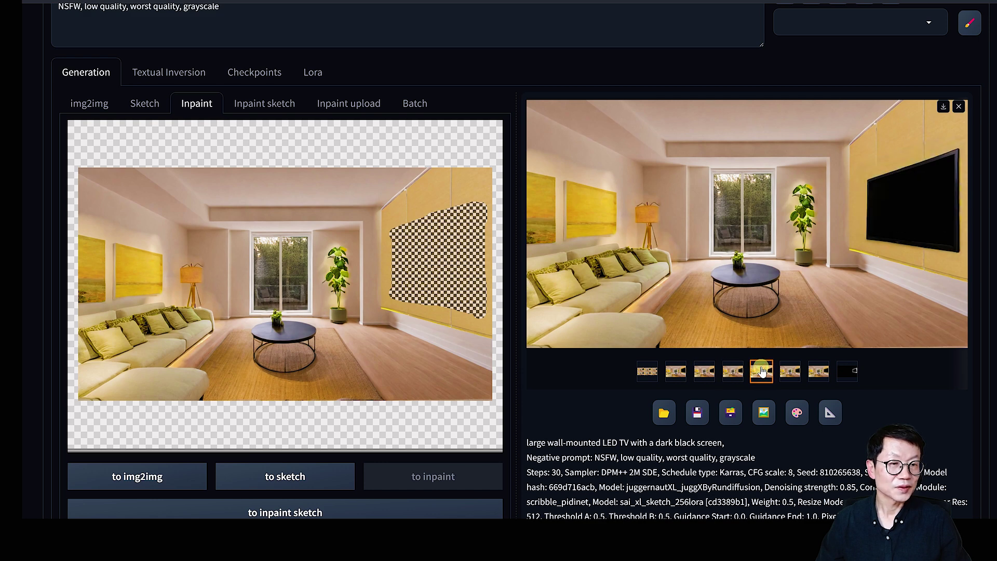
click(819, 331)
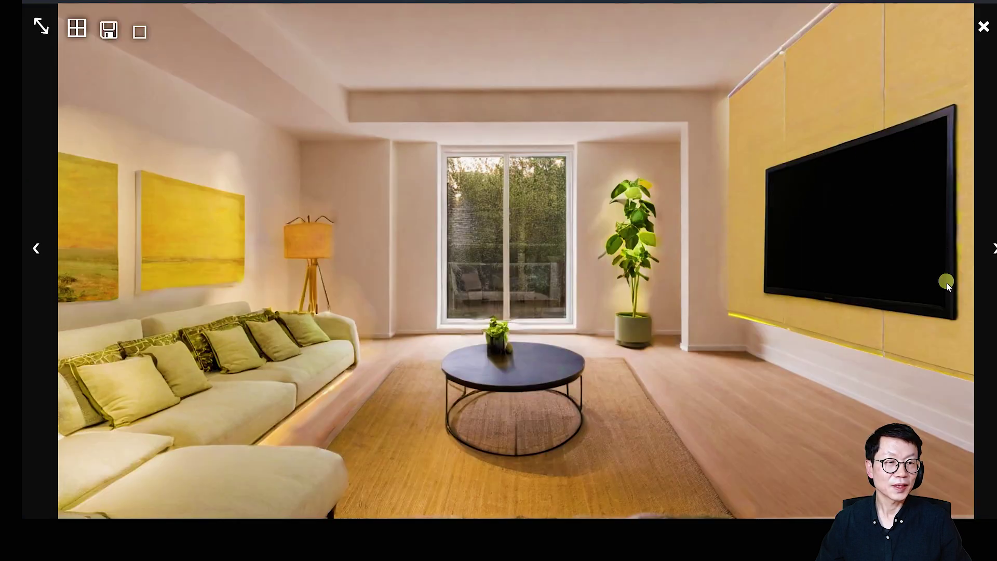
click(983, 27)
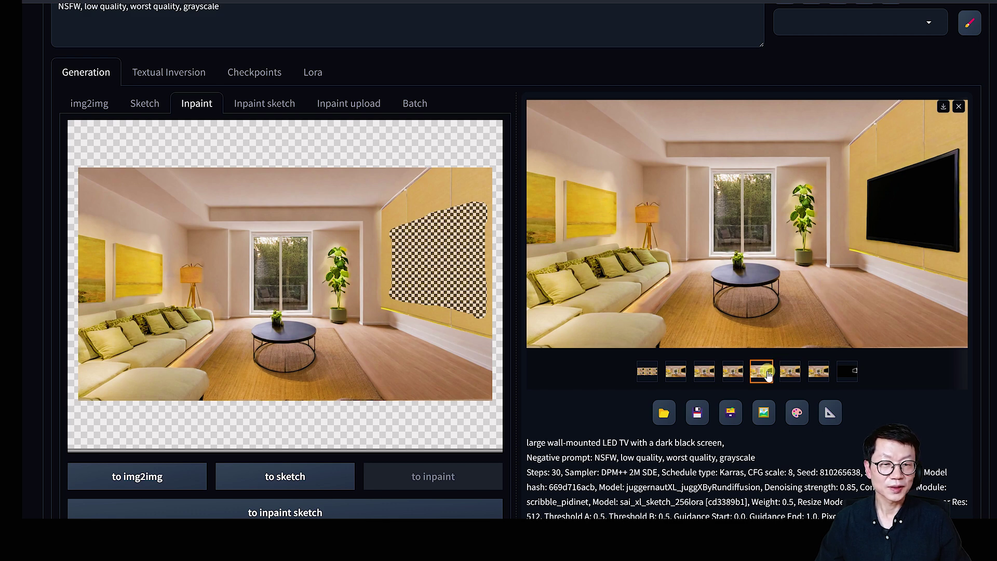
Replace the masked Inpaint image with the fourth TV result and send it to img2img
mouse_move(163, 134)
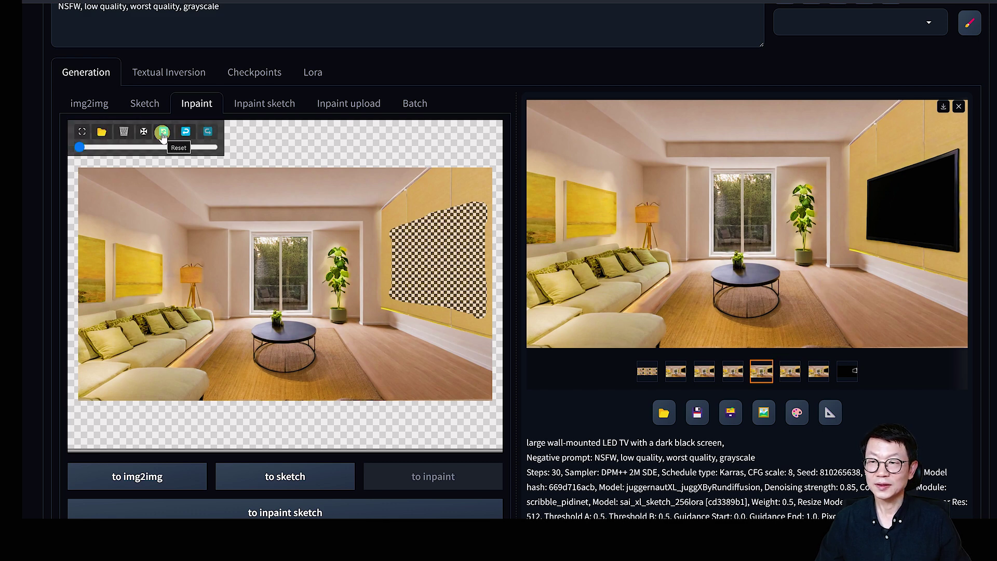
click(163, 134)
drag(762, 218, 369, 267)
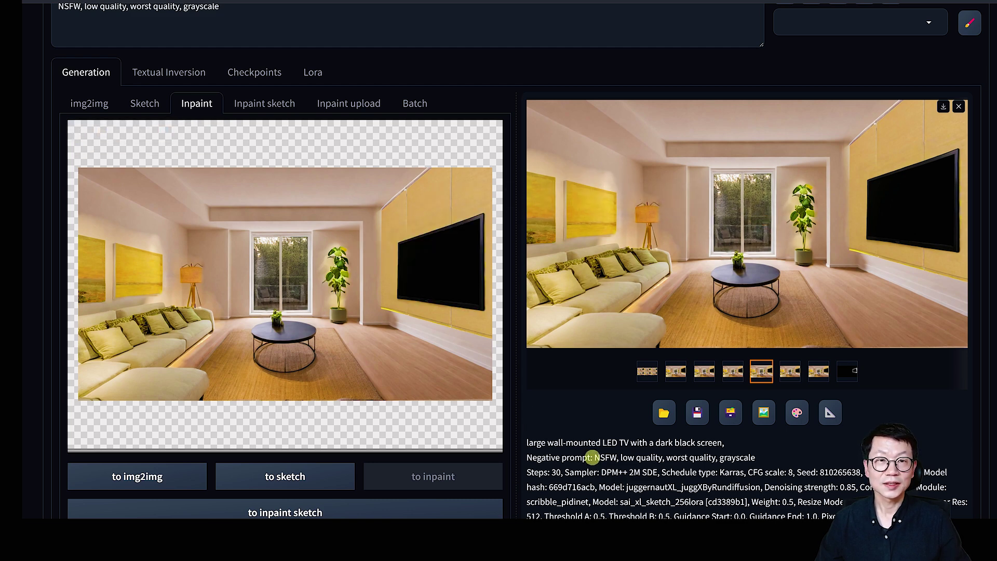
scroll(591, 457, down, 1)
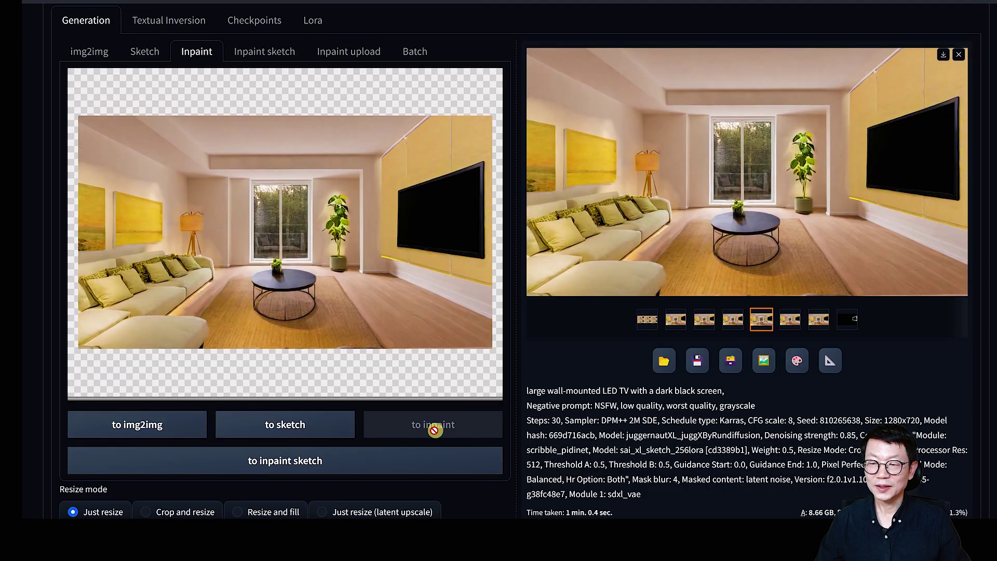
click(149, 426)
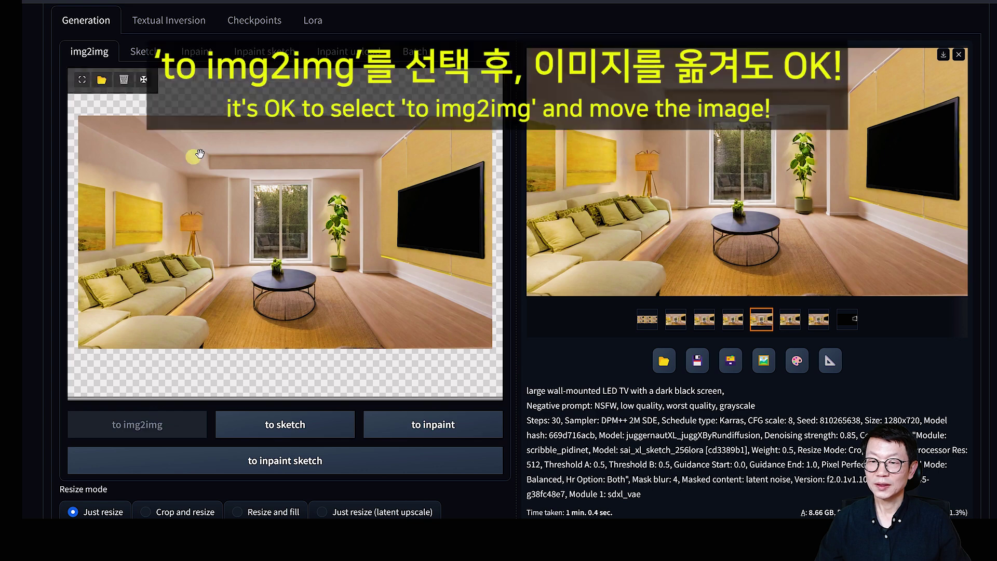
Switch the checkpoint to flux1-dev-fp8.safetensors
scroll(242, 138, up, 5)
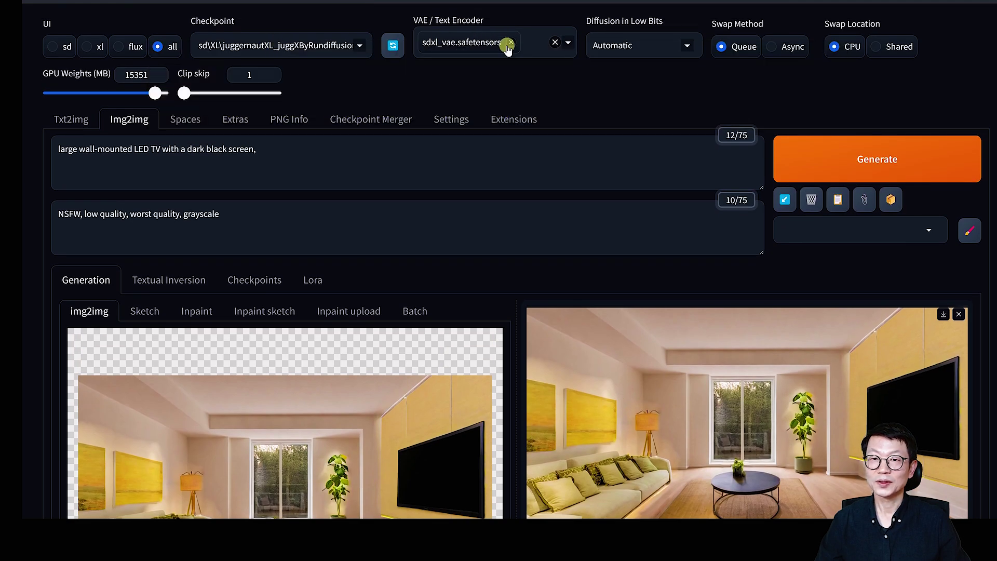
click(312, 46)
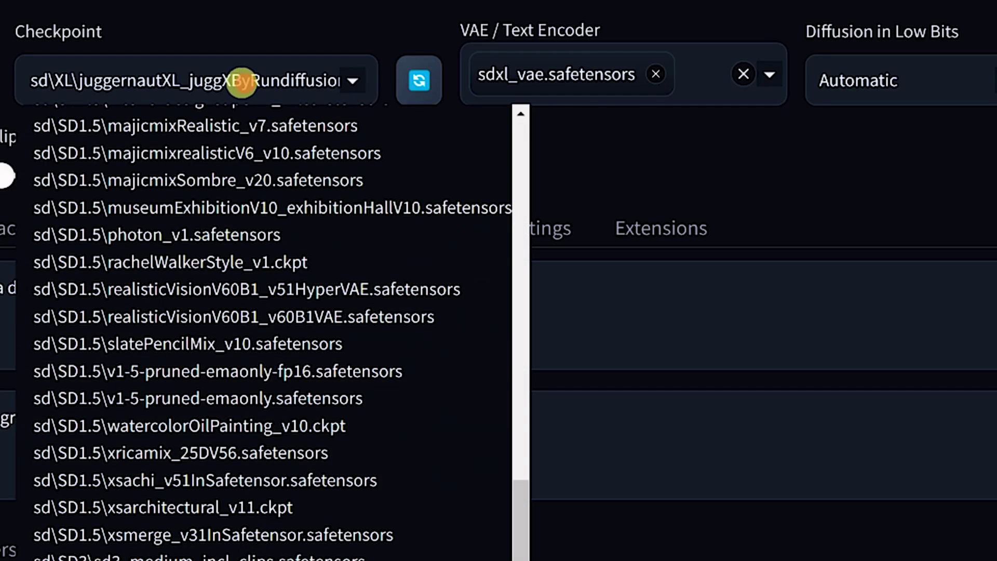
text(flux)
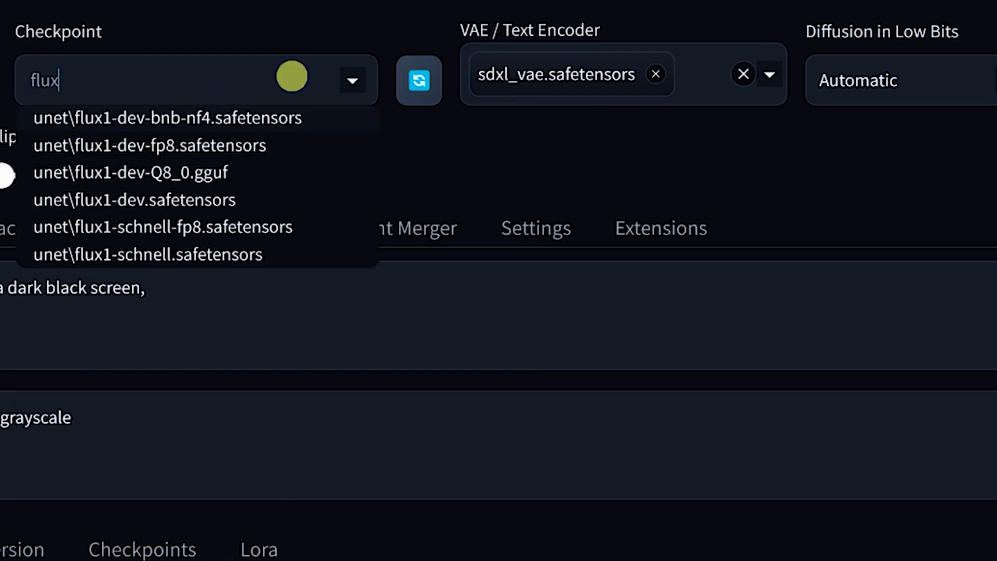
click(164, 151)
Replace the VAE / Text Encoder selection with ae.safetensors, t5xxl_fp16.safetensors and clip_l.safetensors
click(553, 77)
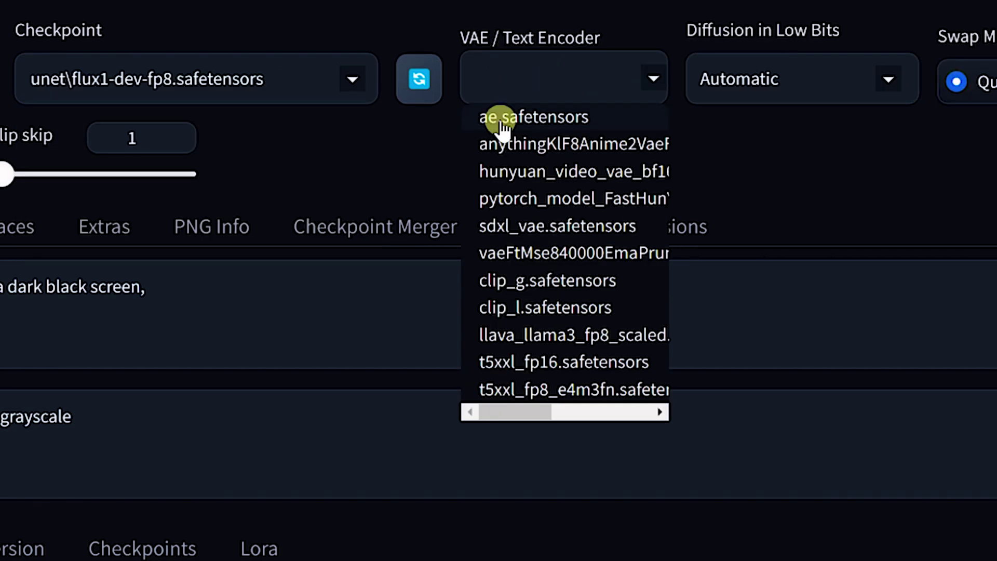
click(499, 117)
click(533, 365)
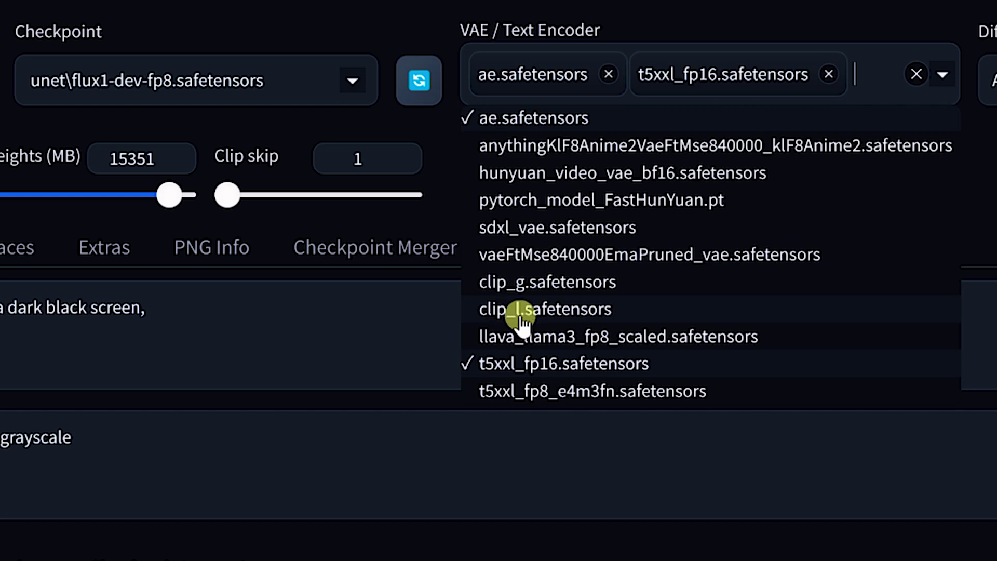
click(518, 312)
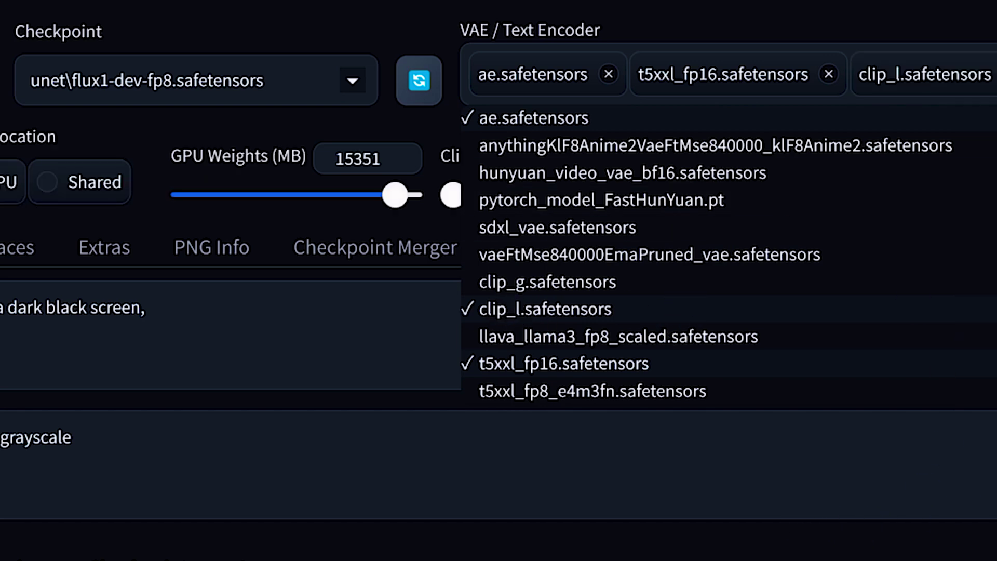
Copy the full positive prompt from the notes page and use it to replace the TV prompt in img2img
click(909, 553)
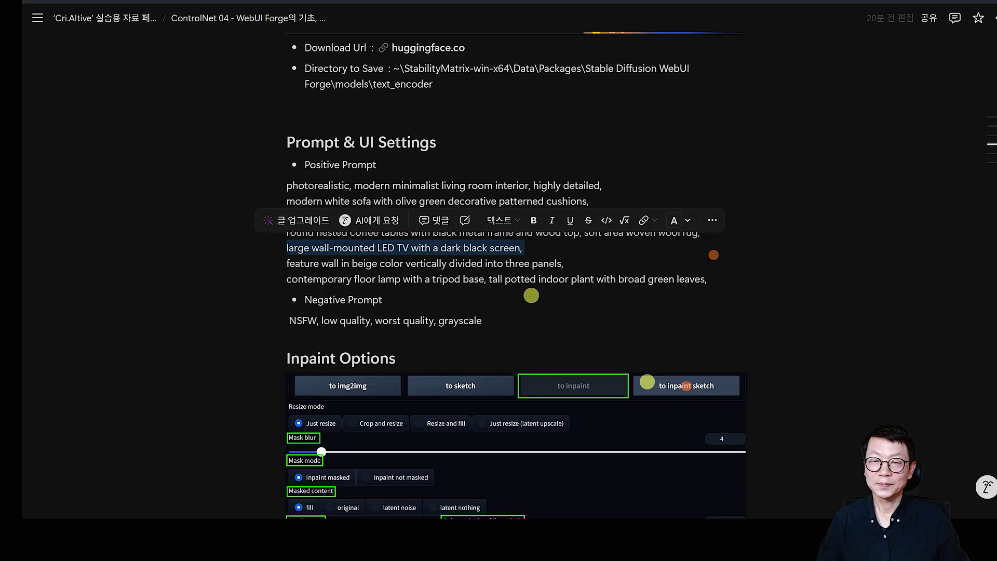
drag(714, 282, 283, 190)
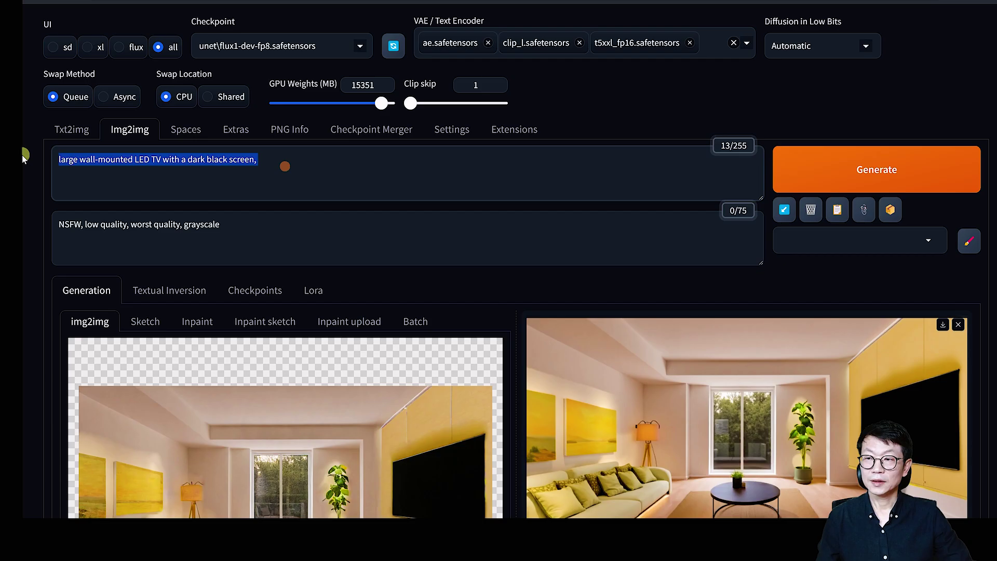
key(ctrl+a)
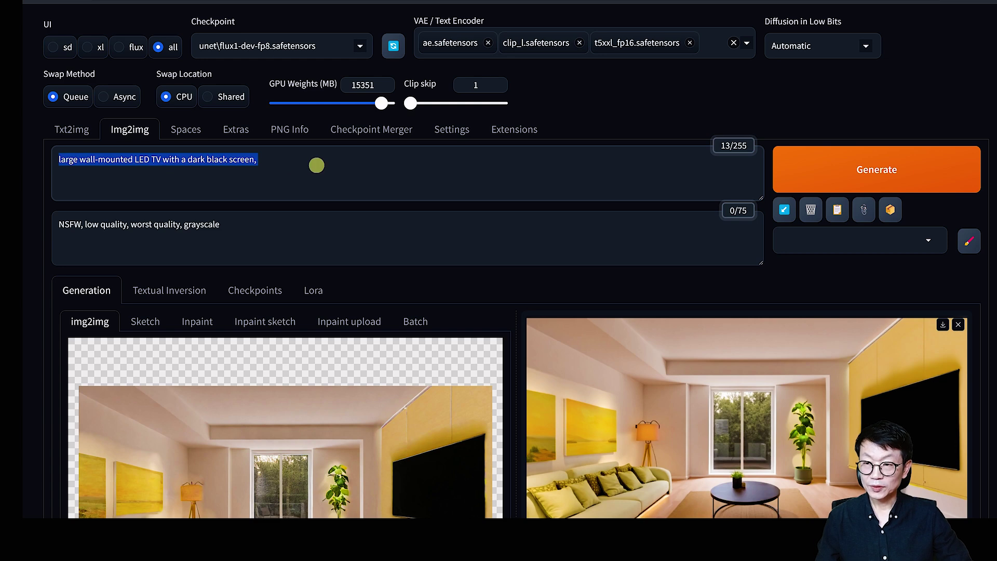
text(photorealistic, modern minimalist living room interior, highly detailed, modern white sofa with olive green decorative patterned cushions, three modern landscape paintings on the wall, round nested coffee tables with black metal frame and wood top, soft cream woven wool rug, large wall-mounted LED TV with a dark black screen, feature wall in beige color vertically divided into three panels, contemporary floor lamp with a tripod base, tall potted indoor plant with broad green leaves,)
Set the sampling method to Euler and the schedule type to Simple for the Flux generation
scroll(625, 345, down, 3)
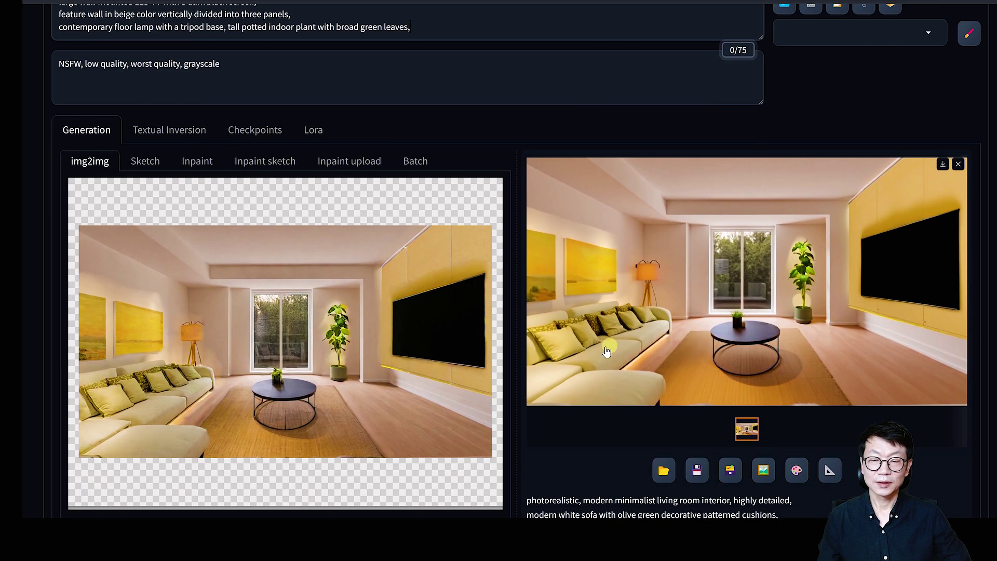
scroll(625, 345, down, 8)
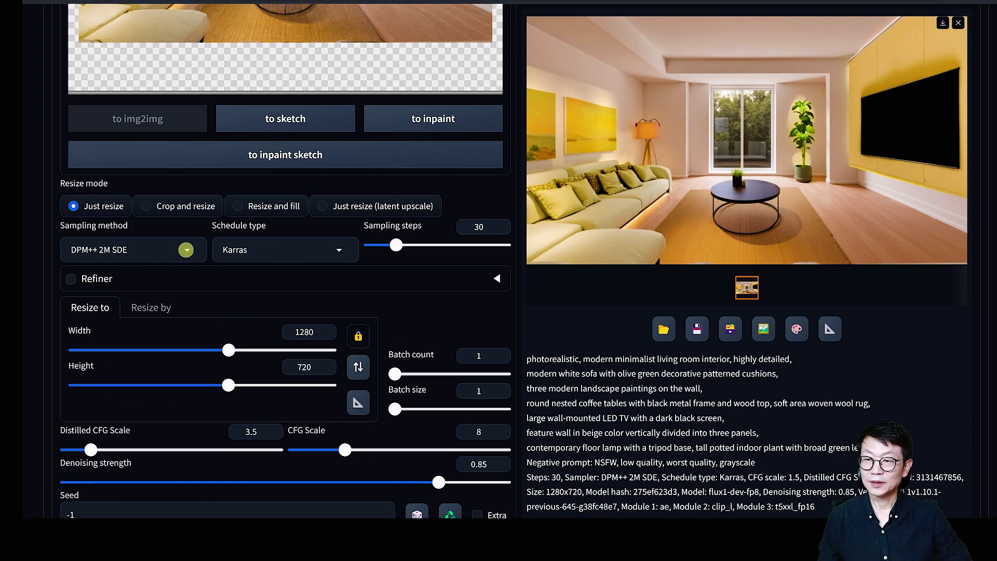
click(186, 250)
click(83, 98)
click(238, 250)
click(235, 134)
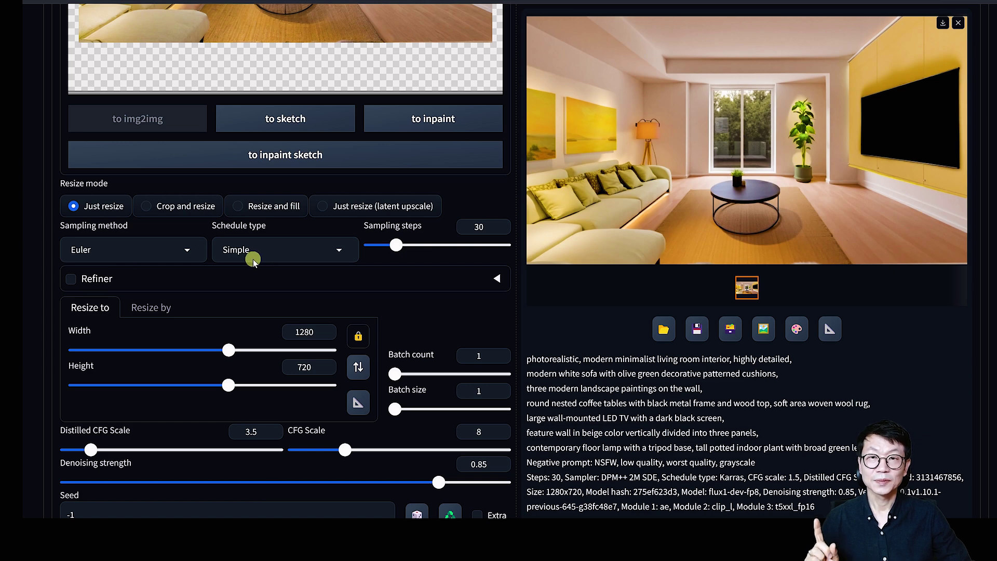
Set the output size to 1704 × 960 with the aspect ratio locked
scroll(141, 238, down, 2)
scroll(337, 261, down, 2)
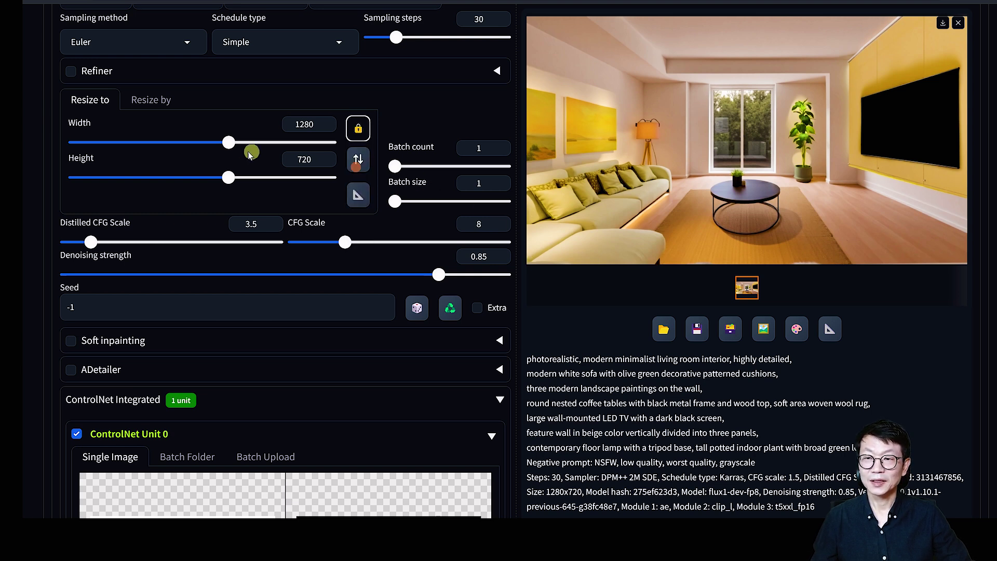
double_click(313, 126)
text(1704)
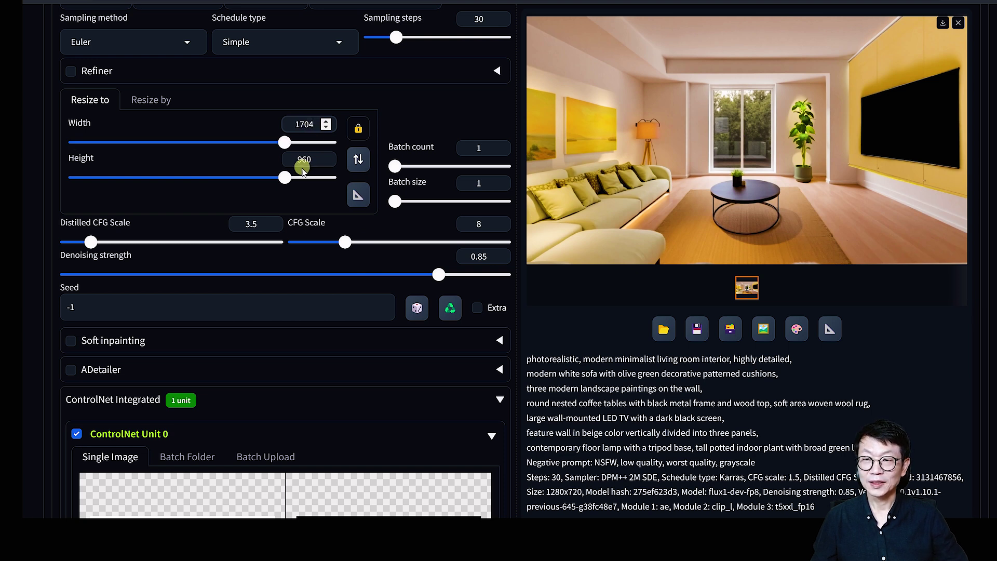
click(295, 127)
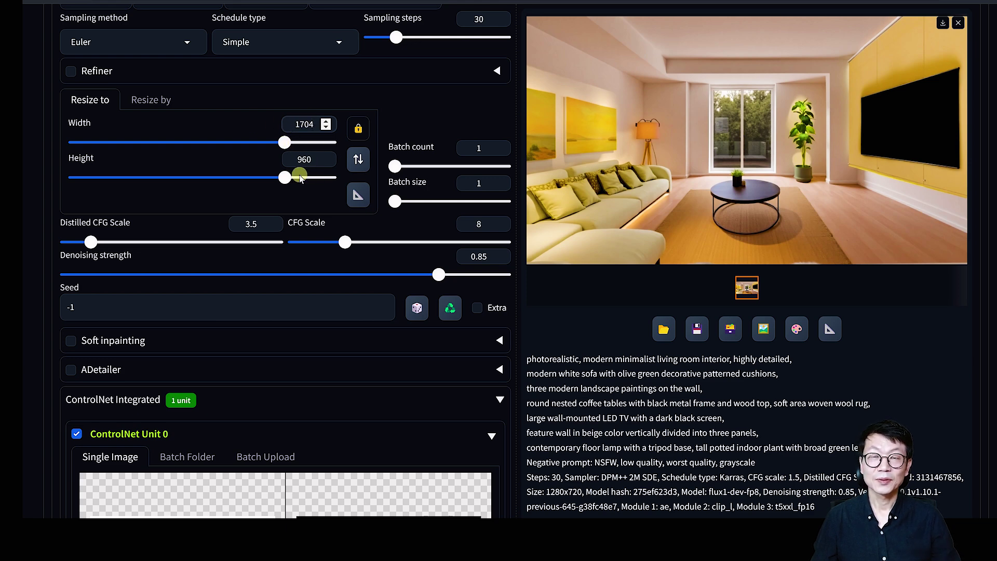
Set the CFG Scale to 1 and the denoising strength to 0.5 for the Flux img2img generation
scroll(301, 178, down, 1)
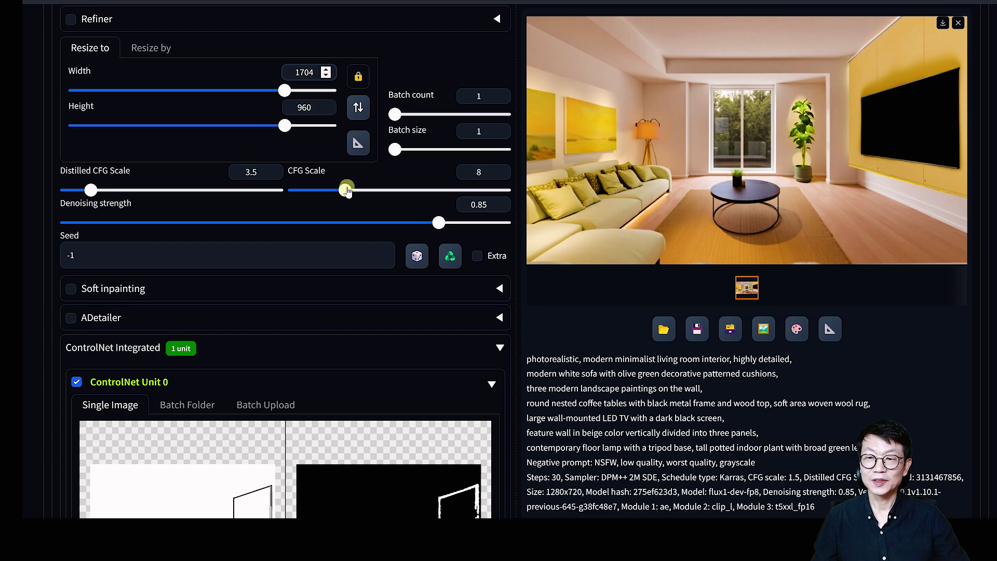
drag(345, 190, 291, 190)
scroll(410, 186, up, 10)
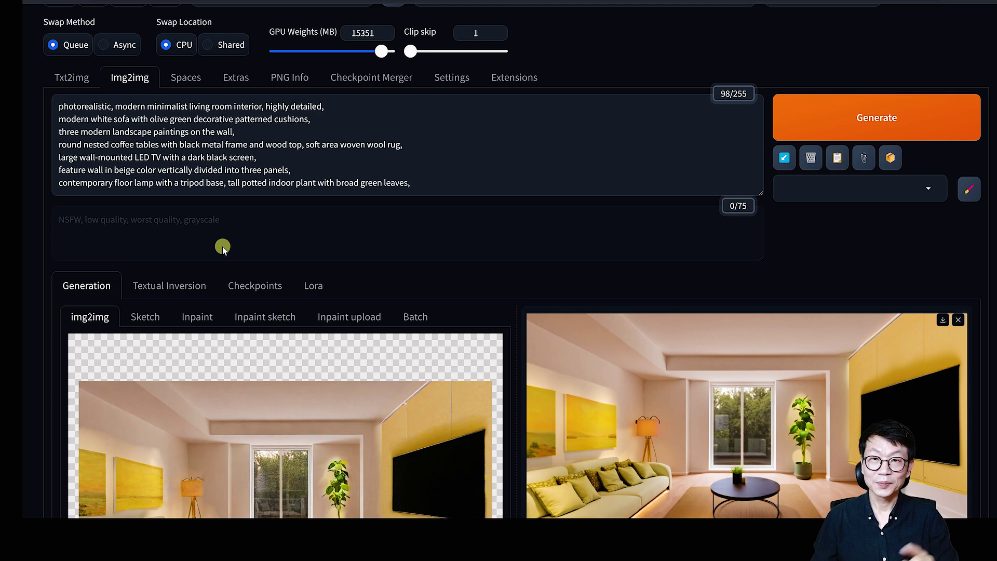
scroll(223, 248, down, 10)
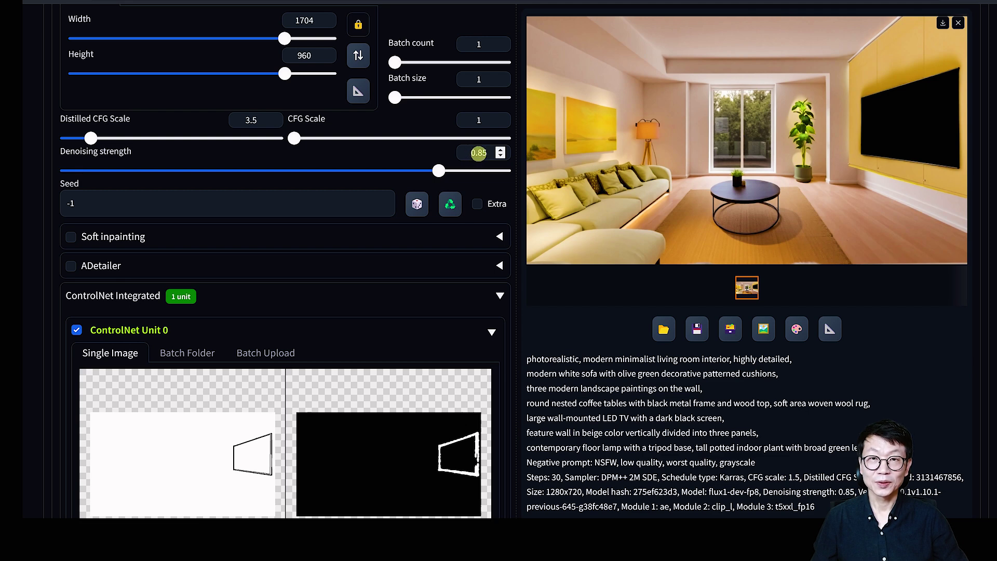
double_click(478, 152)
text(0.5)
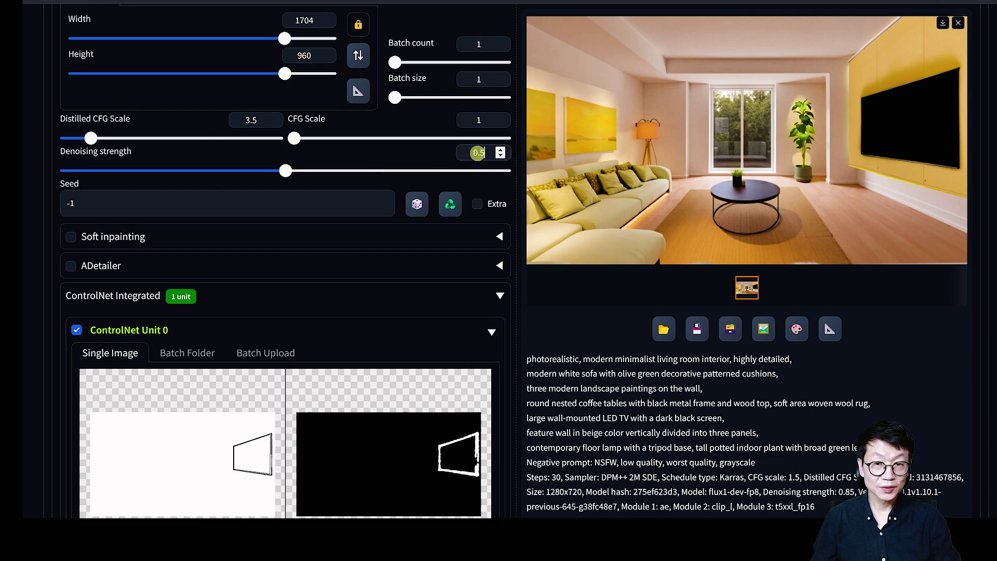
Disable ControlNet Unit 0, which still holds the TV sketch
scroll(597, 339, down, 3)
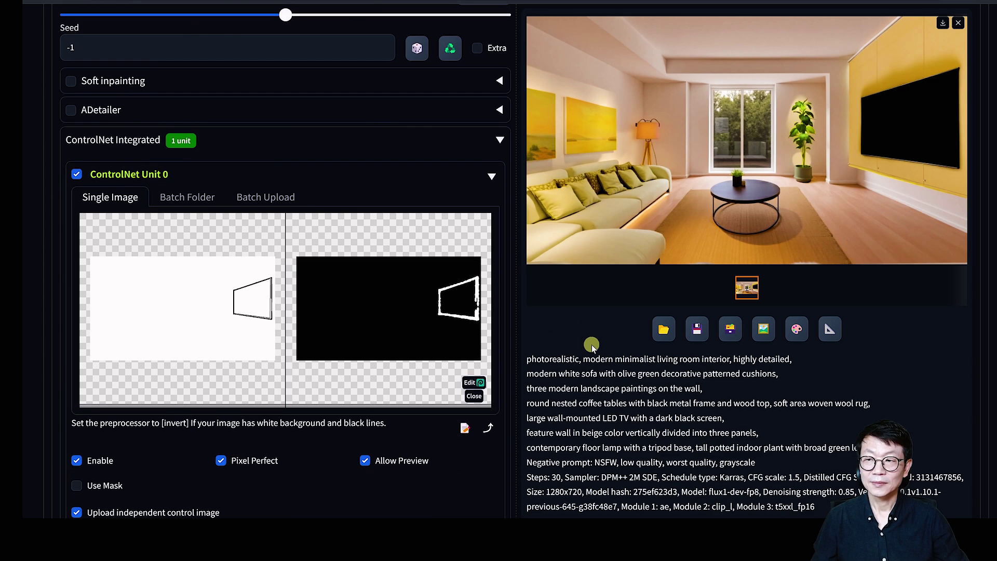
scroll(112, 186, down, 4)
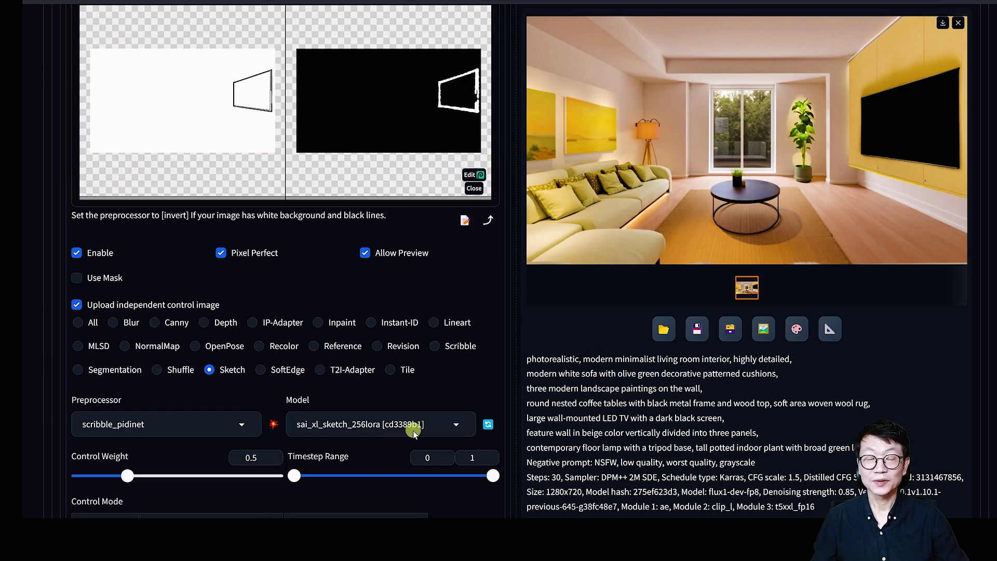
scroll(77, 229, up, 5)
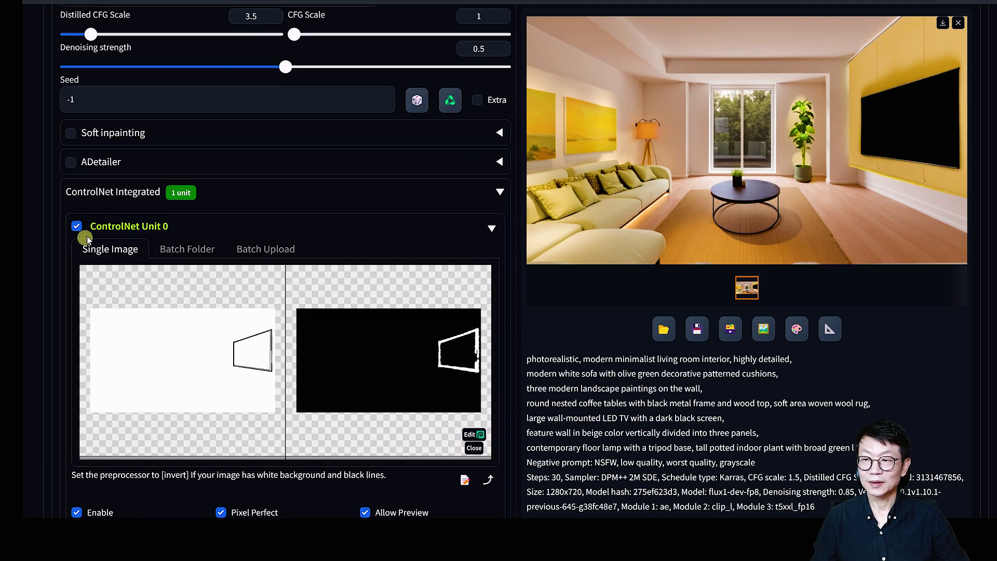
click(76, 224)
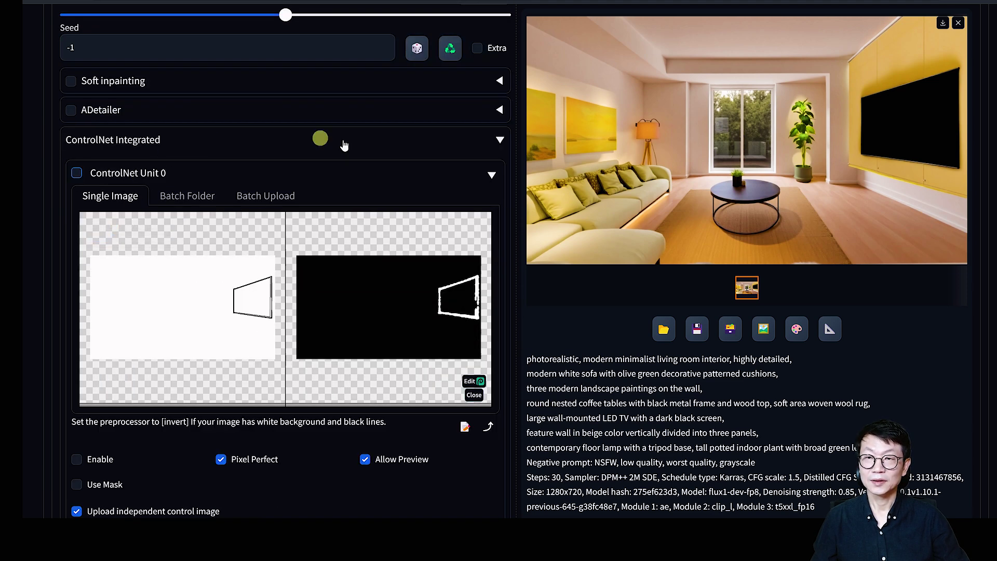
Generate the refined and enlarged living room image from the img2img source with the current Flux settings
scroll(216, 232, up, 10)
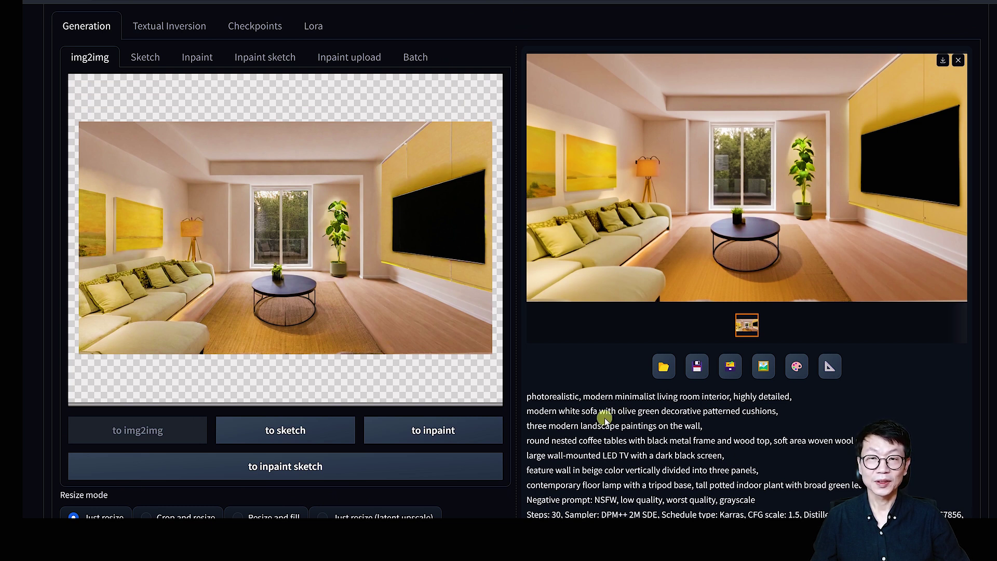
scroll(604, 417, up, 5)
click(859, 120)
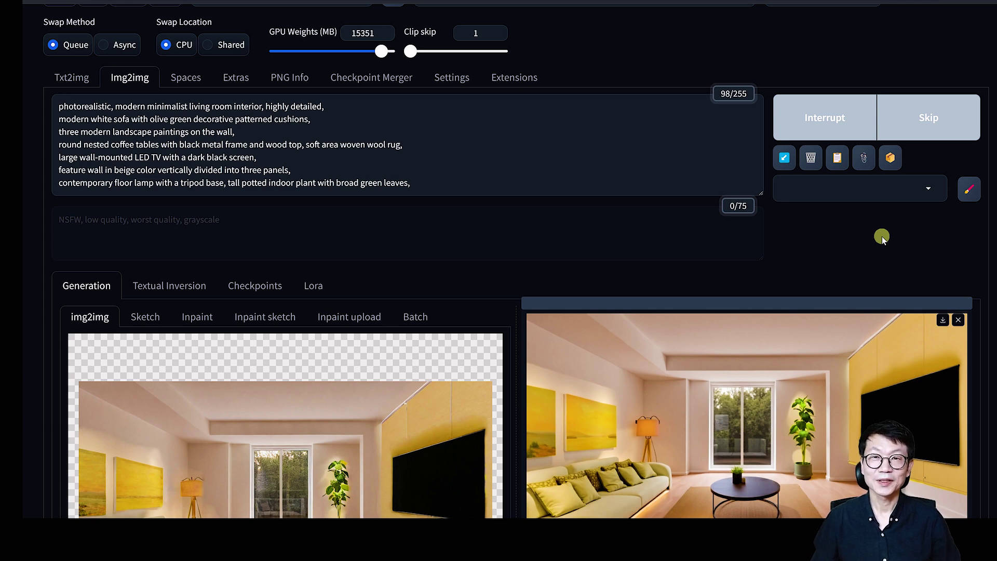
scroll(874, 431, down, 3)
scroll(874, 431, down, 2)
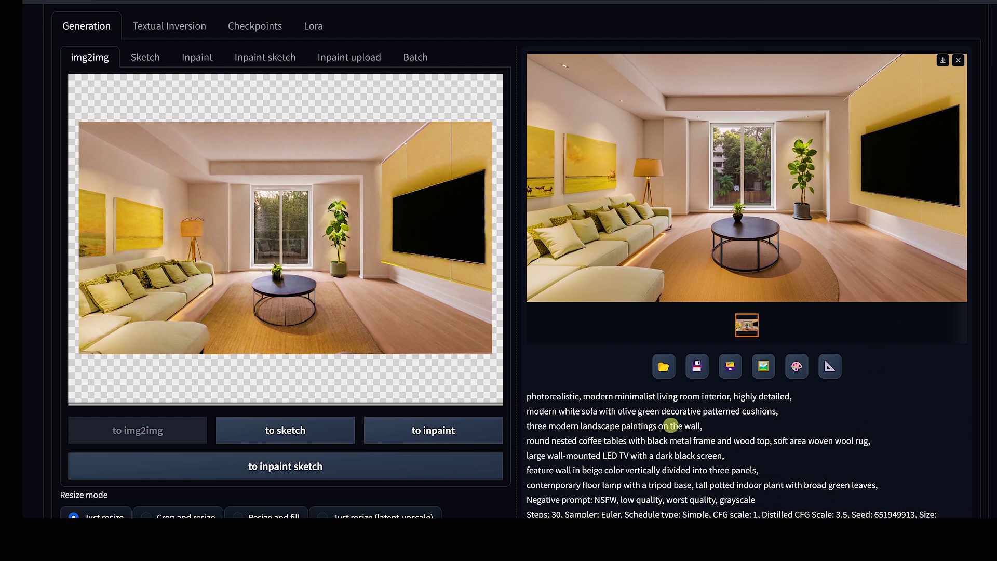
Compare the generated living room with the source image and review the prompt, model and generation settings used
mouse_move(288, 320)
mouse_move(195, 265)
scroll(482, 373, down, 8)
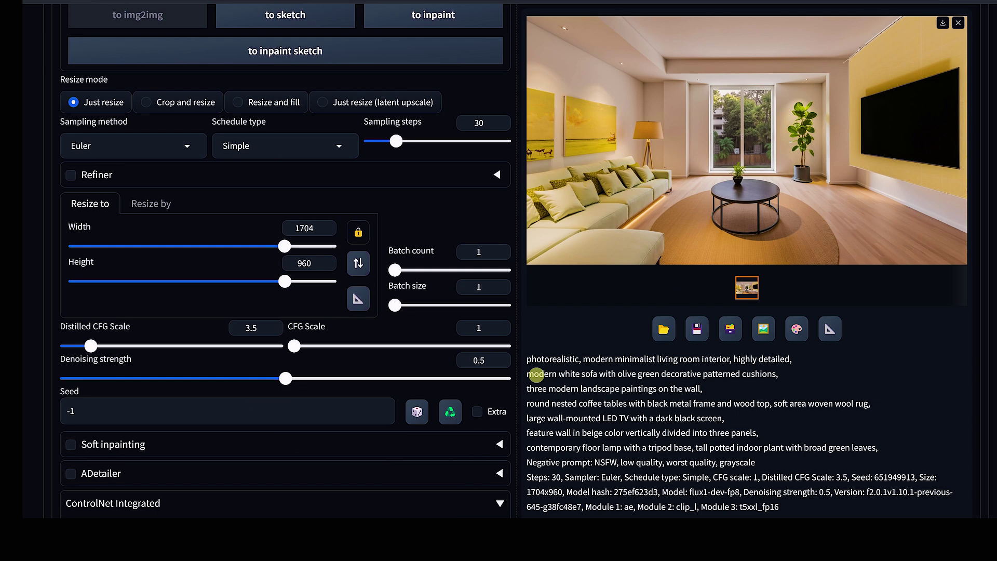
scroll(357, 196, up, 6)
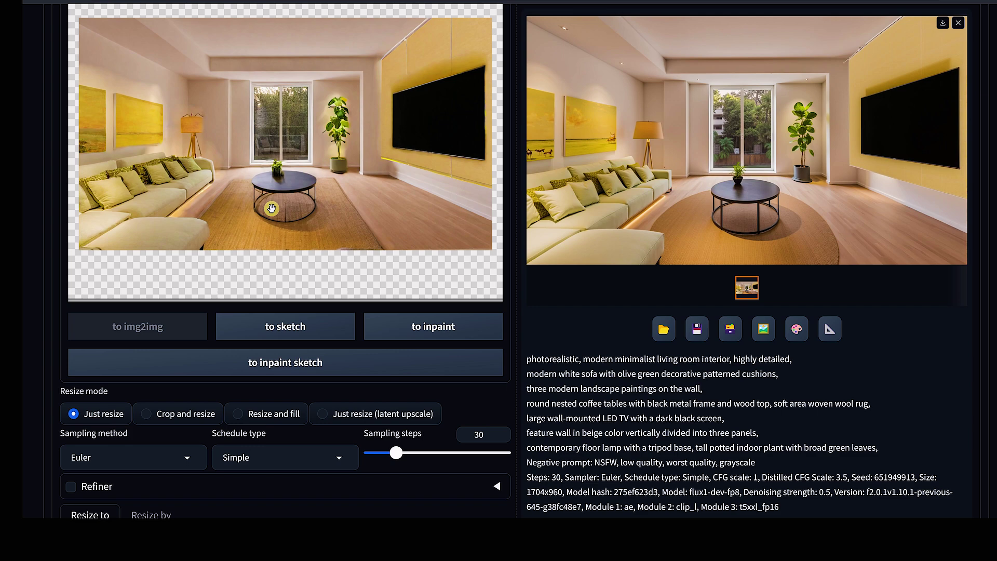
scroll(510, 223, up, 8)
scroll(537, 285, down, 4)
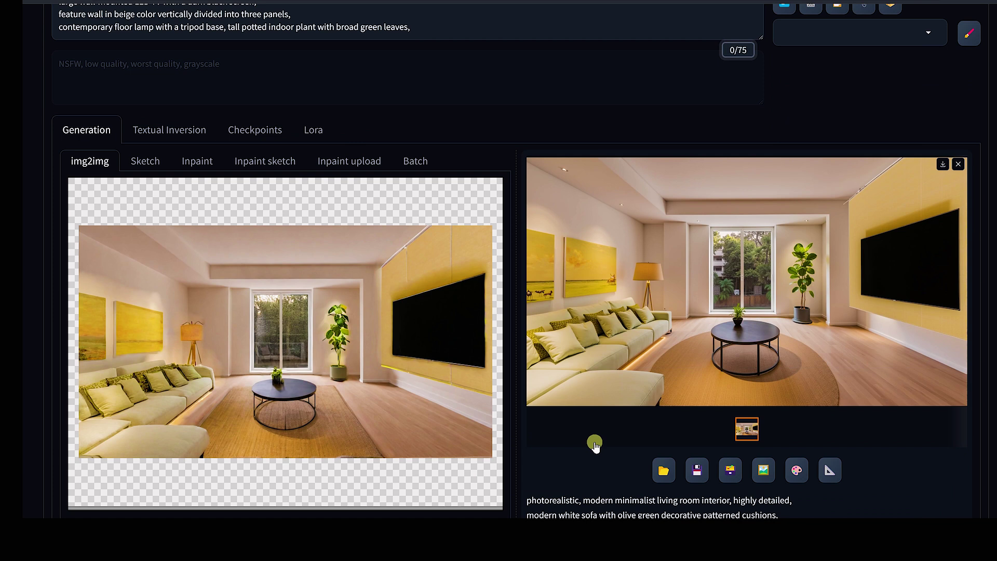
scroll(530, 340, up, 4)
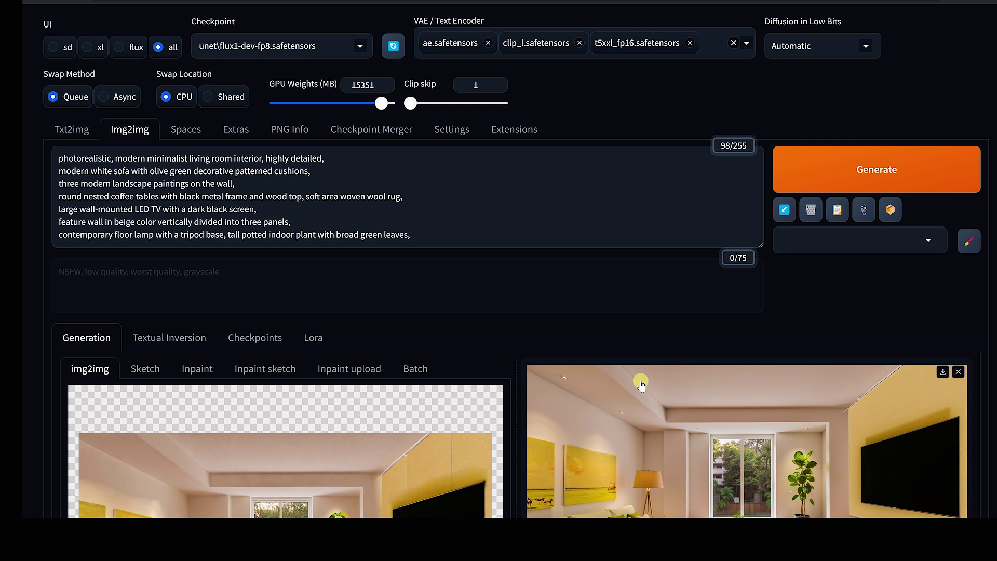
scroll(642, 384, down, 15)
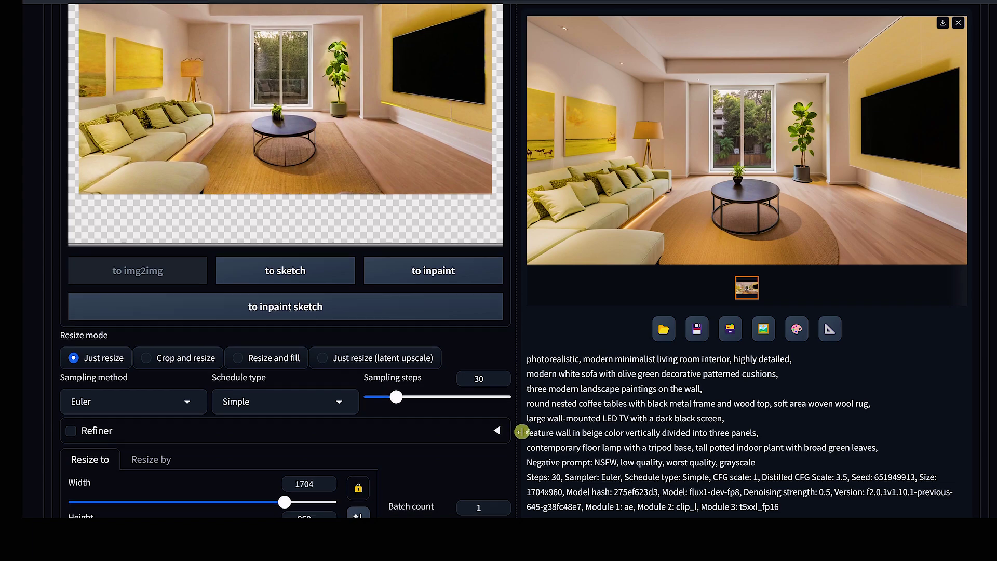
scroll(627, 374, up, 10)
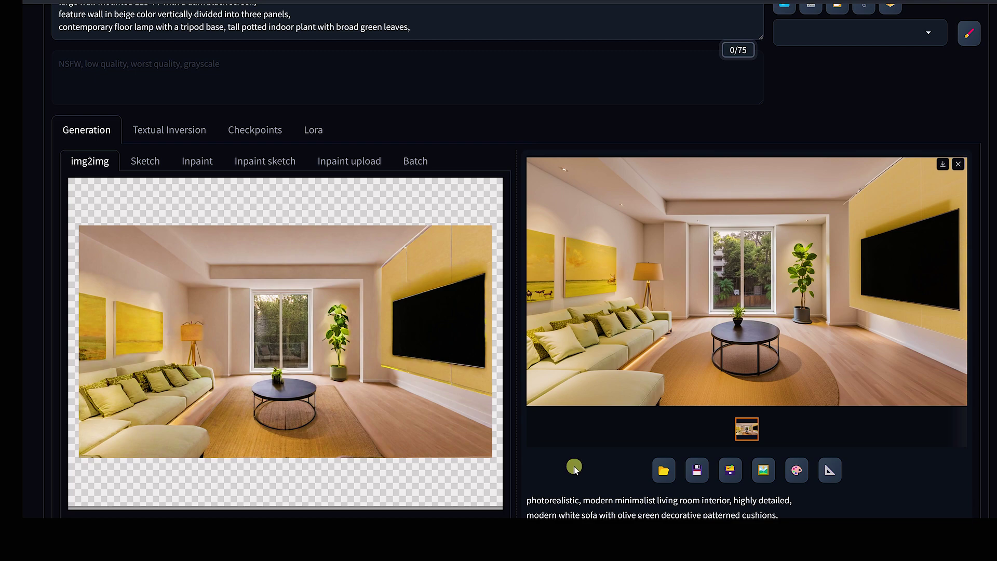
Open the Defaults page in the web UI settings
scroll(575, 466, up, 4)
click(453, 133)
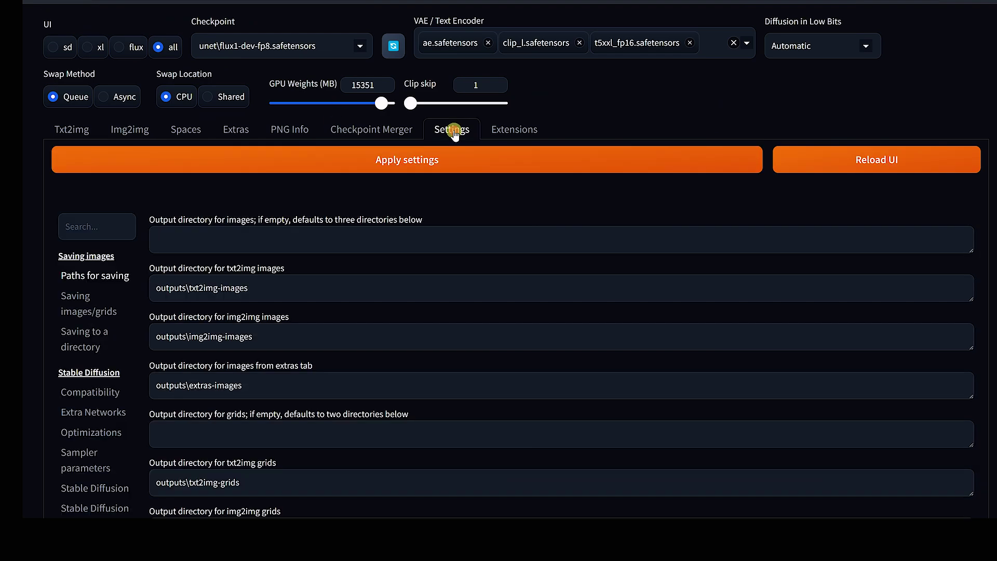
scroll(527, 333, down, 15)
scroll(511, 346, down, 2)
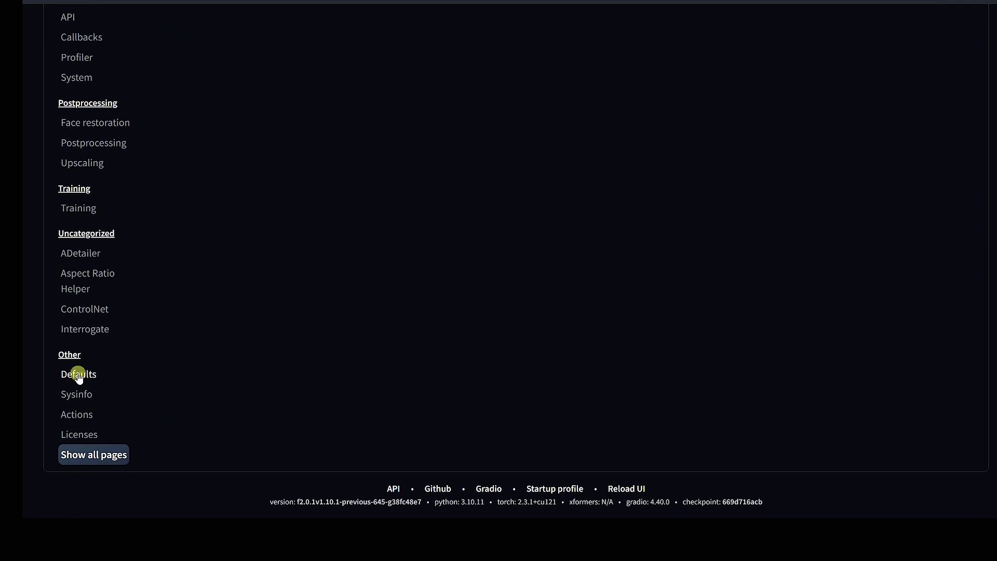
click(78, 375)
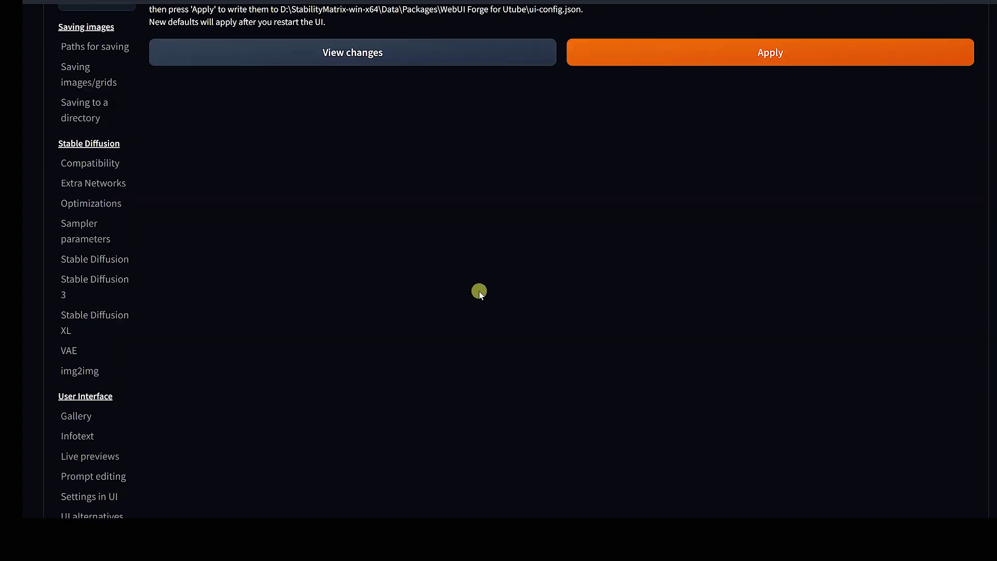
Review the list of changed default values and apply them as the new UI defaults
click(377, 259)
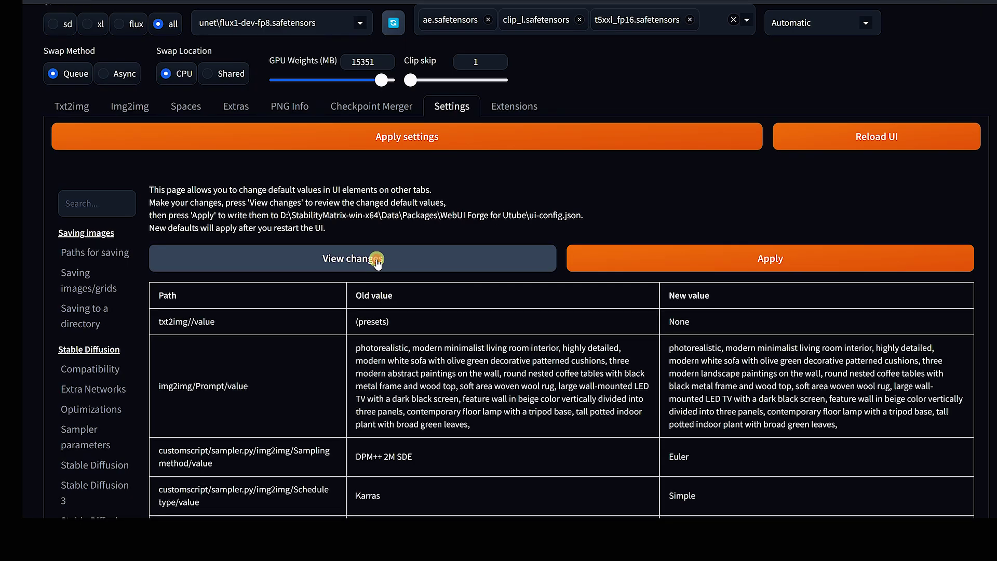
scroll(451, 90, down, 4)
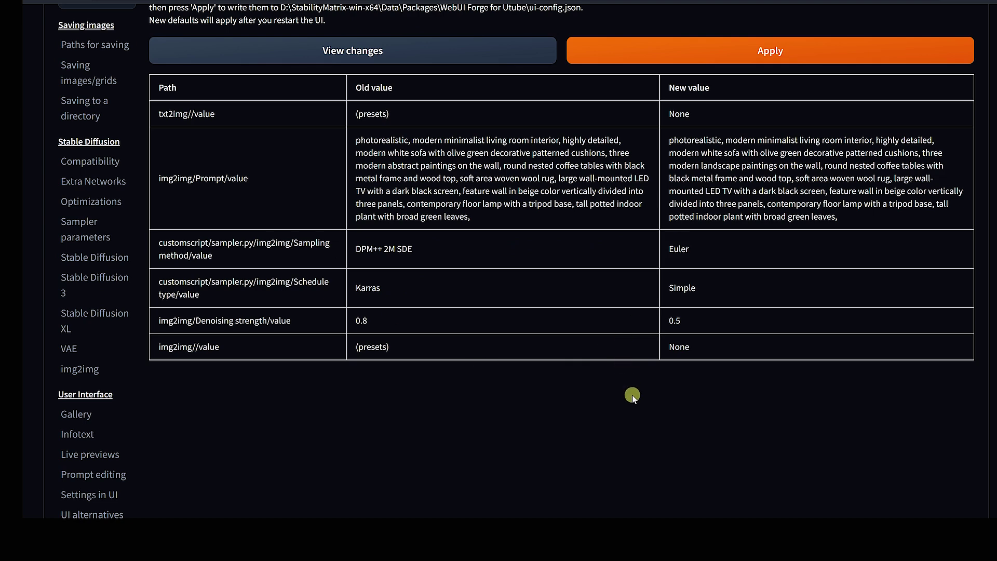
scroll(631, 394, up, 2)
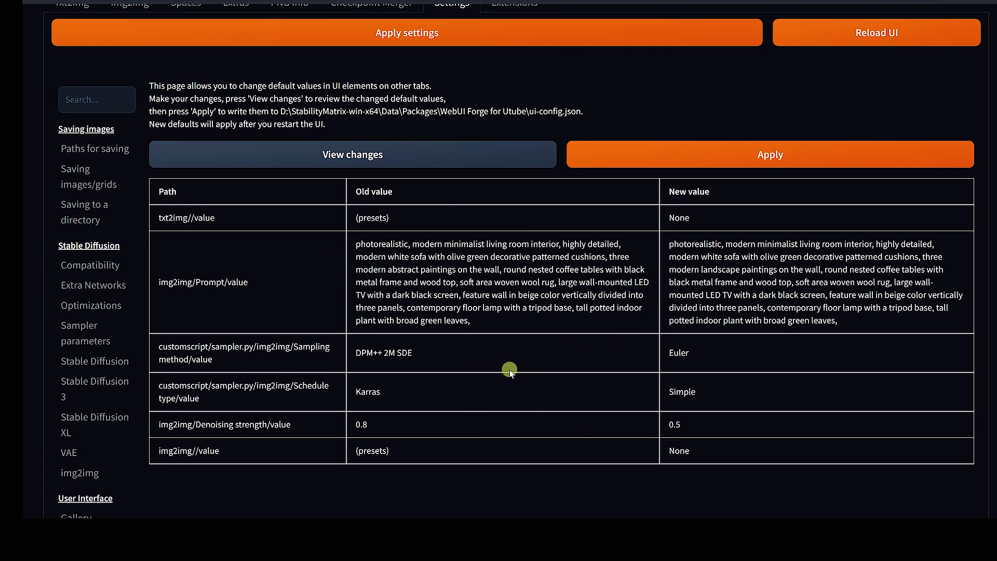
click(729, 156)
Check the saved defaults in img2img, including the prompts, sampler, schedule type, output size, CFG Scale and denoising strength
click(99, 63)
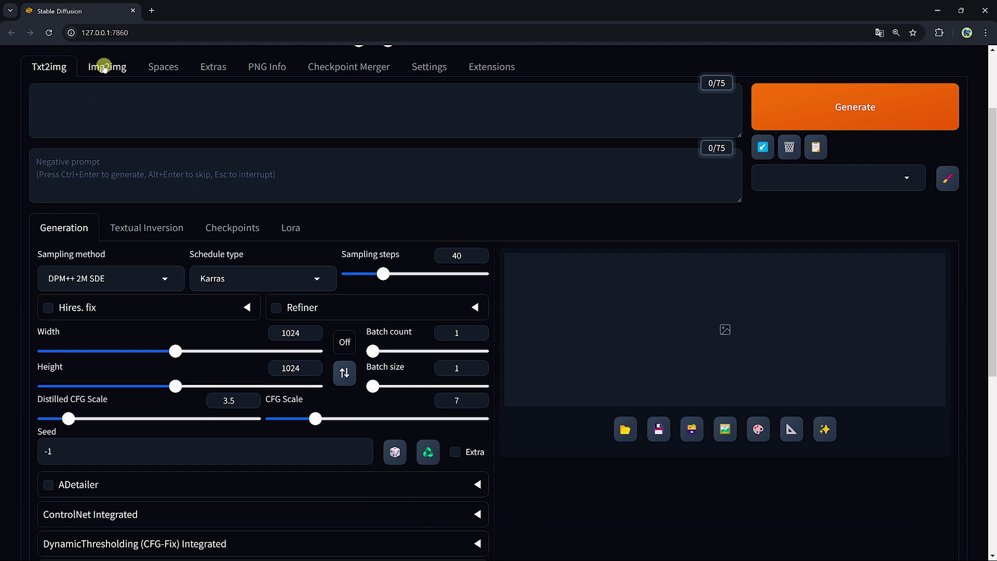
click(104, 66)
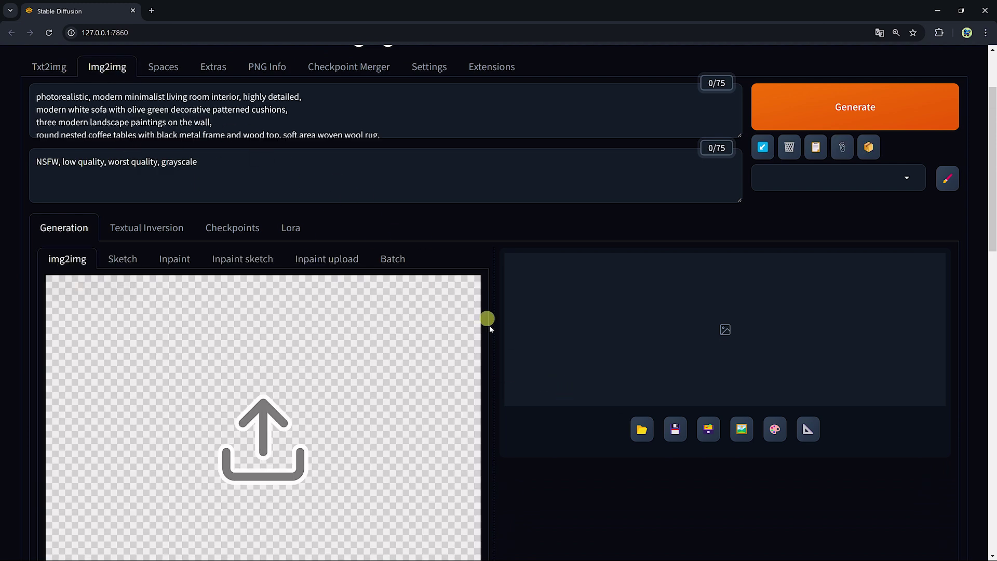
scroll(554, 394, down, 12)
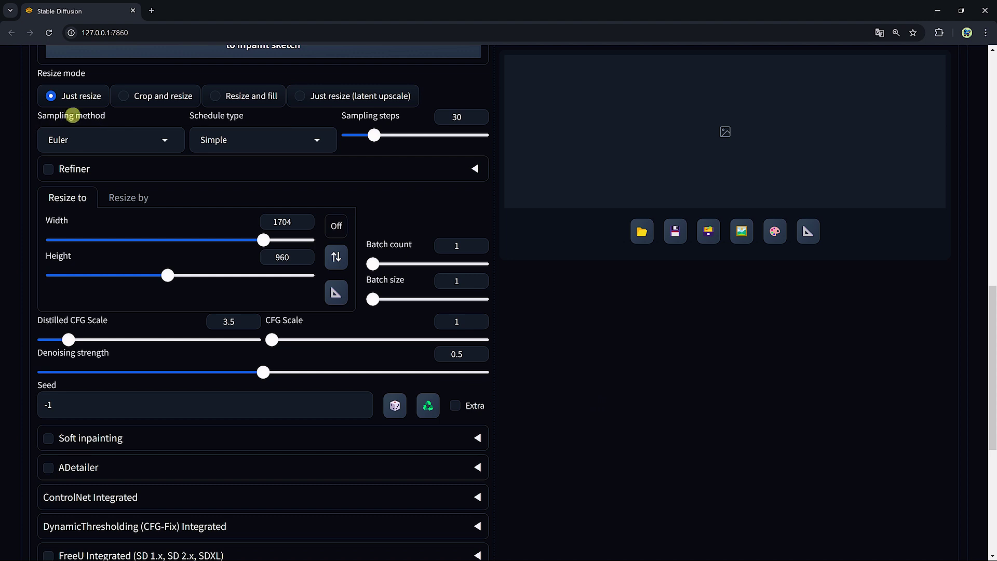
scroll(310, 266, down, 1)
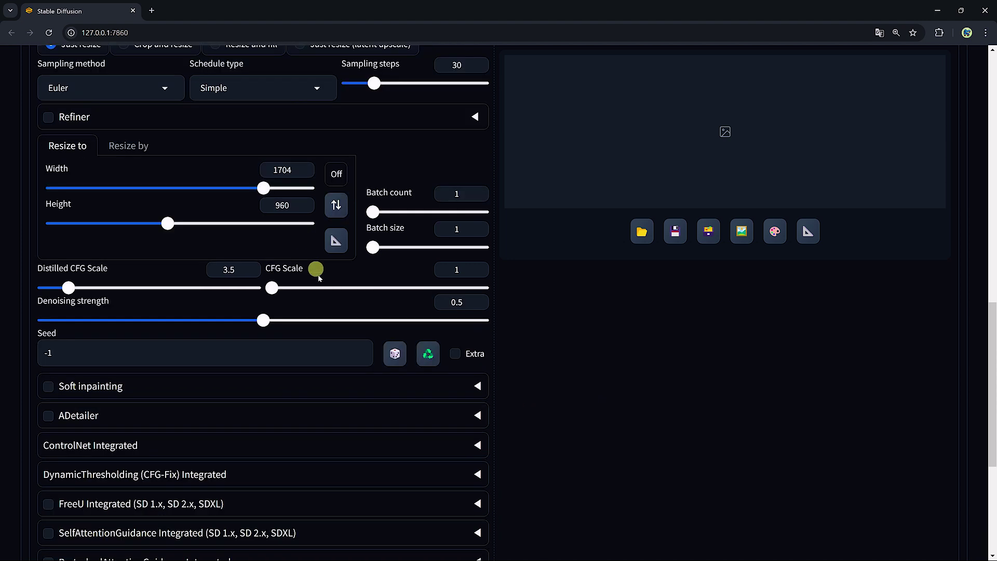